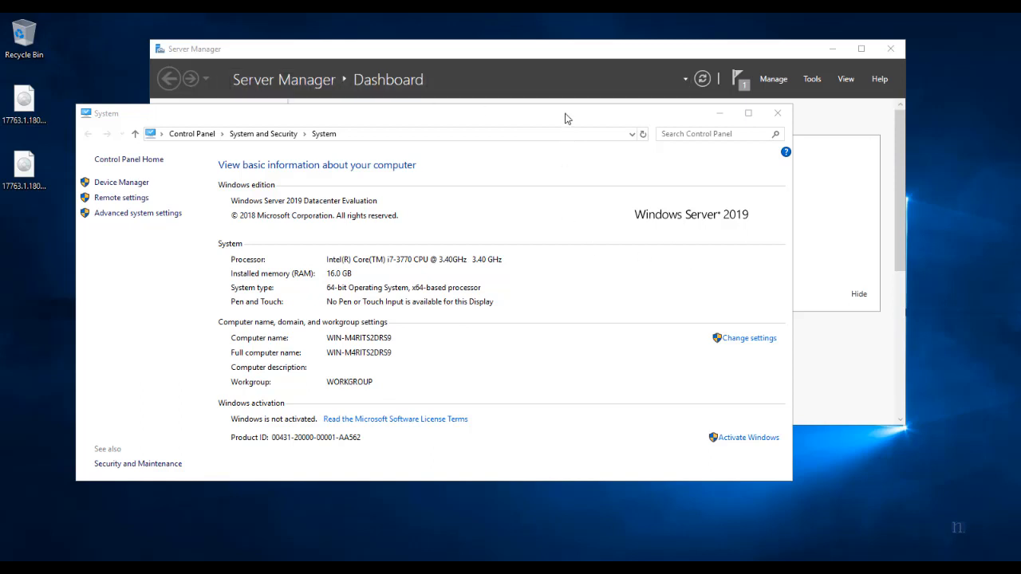
Nudge the System window showing Windows Server 2019 Datacenter Evaluation with 16.0 GB RAM into position.
left_click_drag(564, 118, 579, 136)
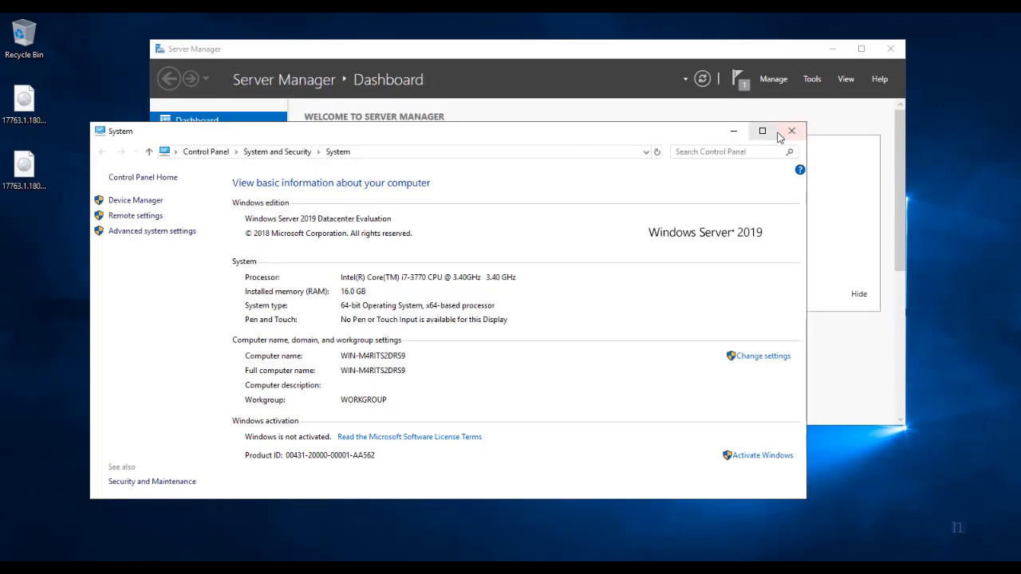
Close System, connect to the DC virtual machine from Hyper-V Manager and sign in with the administrator password.
left_click(791, 131)
left_click(814, 80)
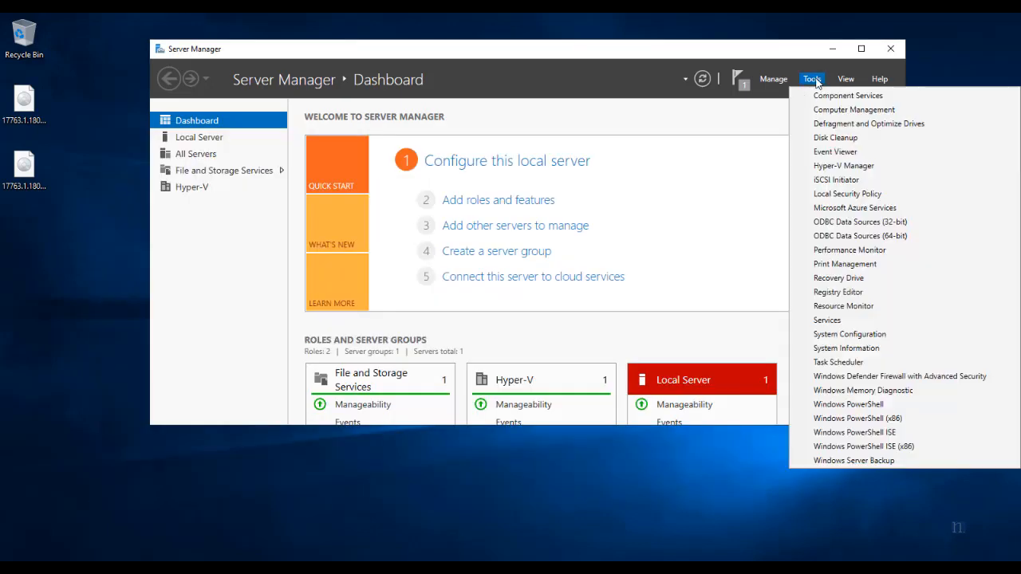
left_click(813, 165)
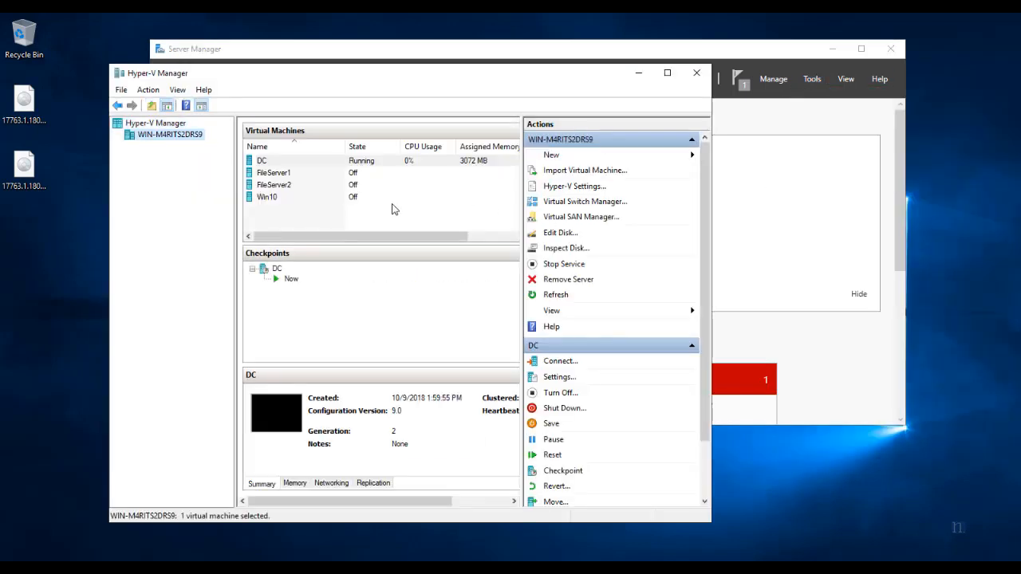
right_click(304, 159)
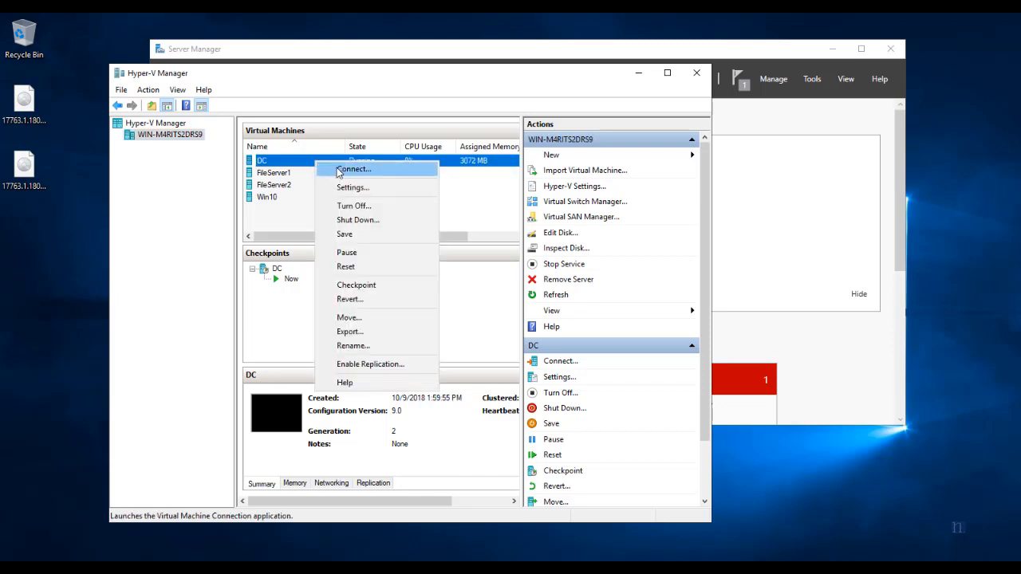
left_click(327, 167)
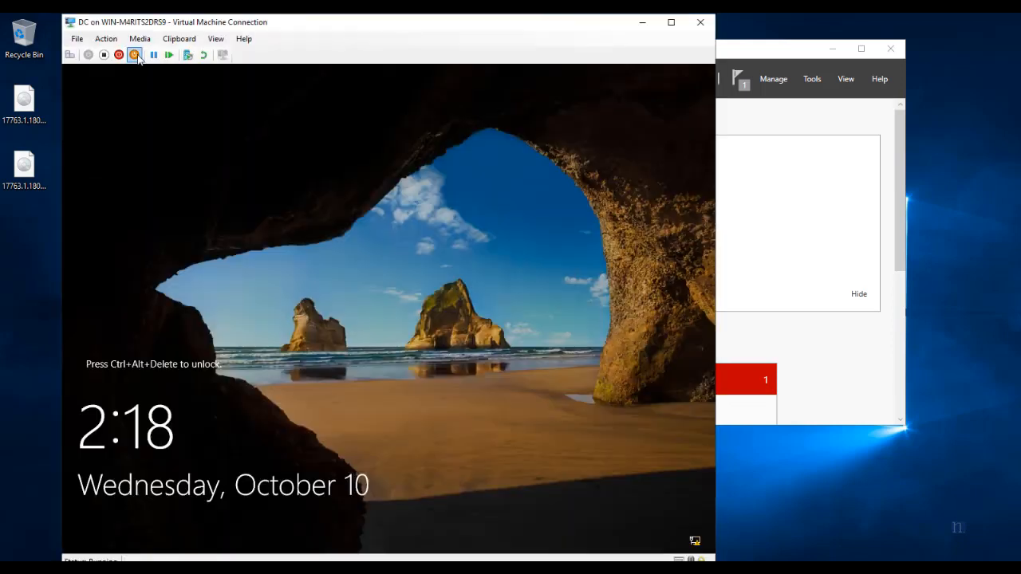
left_click(69, 55)
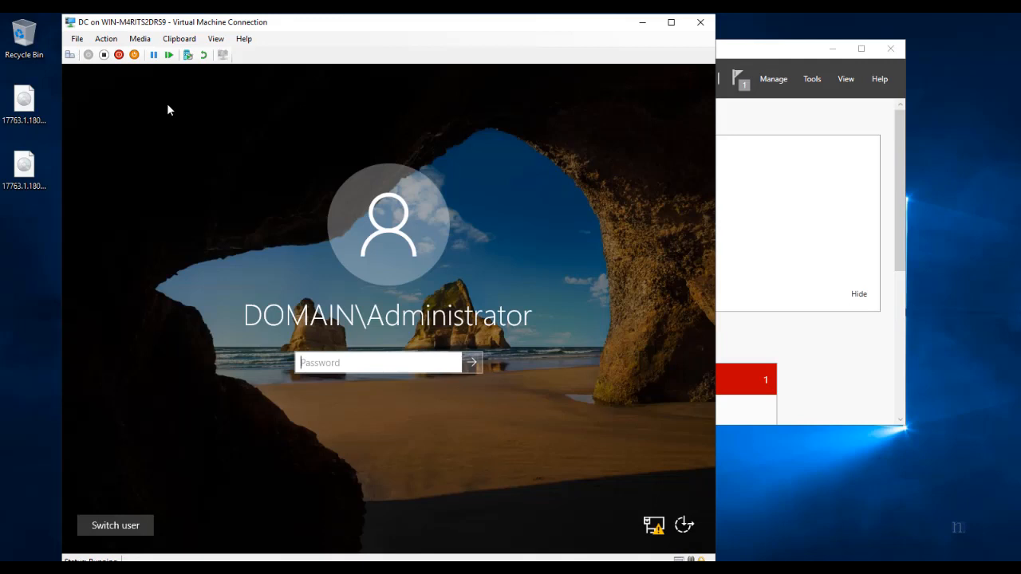
type("P")
key("Return")
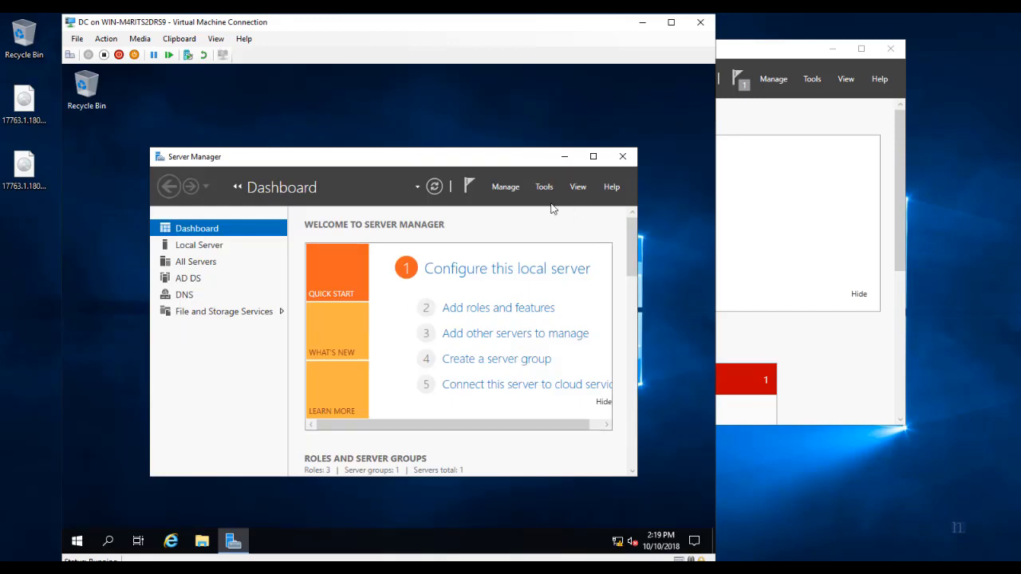
Check Active Directory Users and Computers for FILESERVER1, FILESERVER2 and WIN10, then close it.
left_click(544, 186)
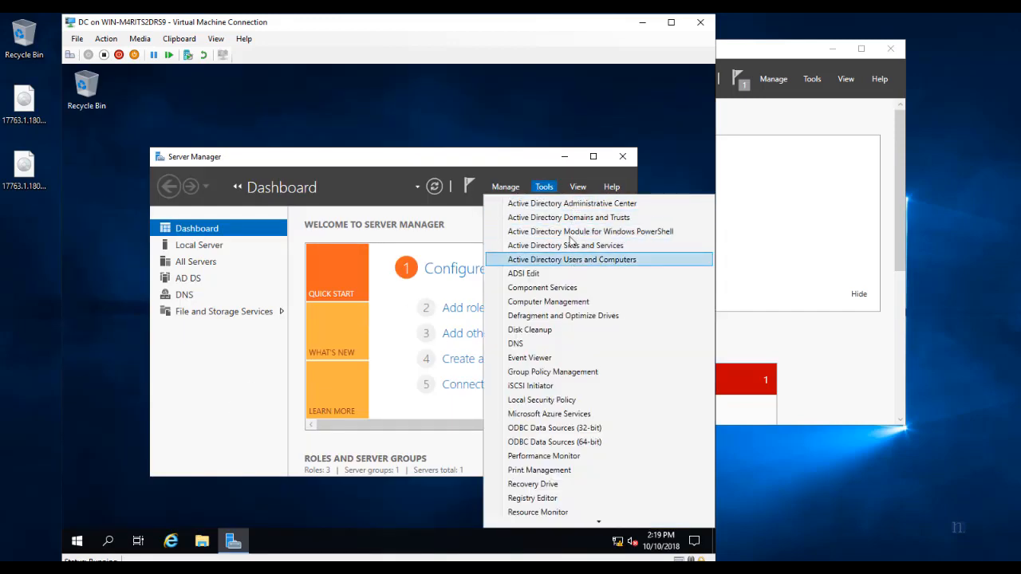
left_click(573, 260)
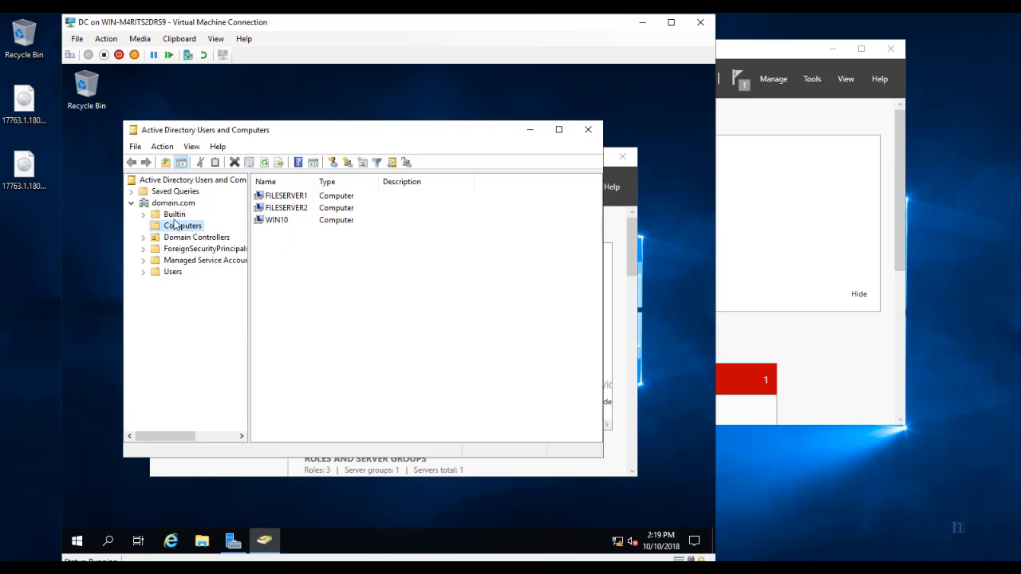
left_click(272, 219)
key("Up")
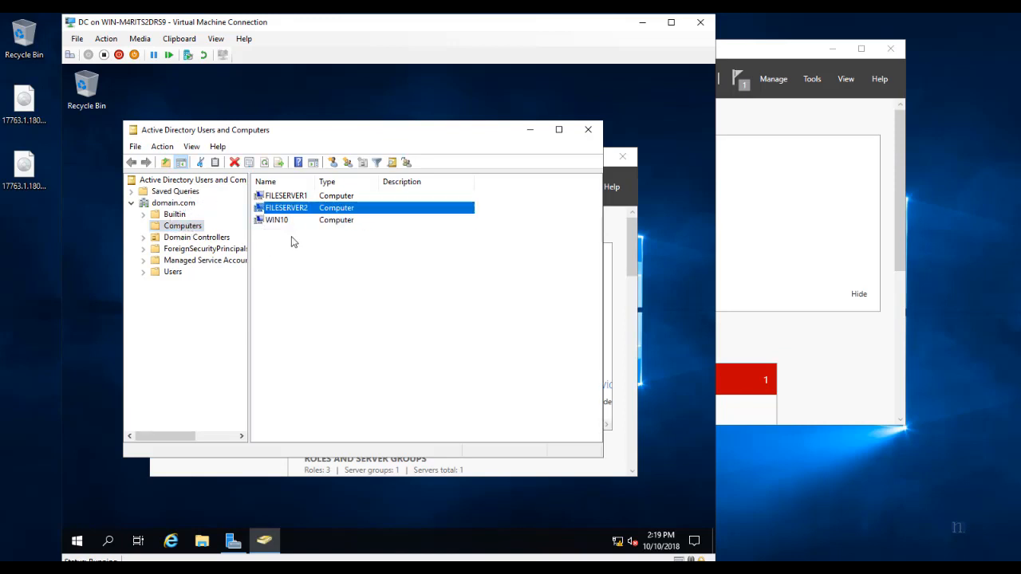
key("Up")
left_click_drag(273, 245, 315, 199)
left_click(587, 129)
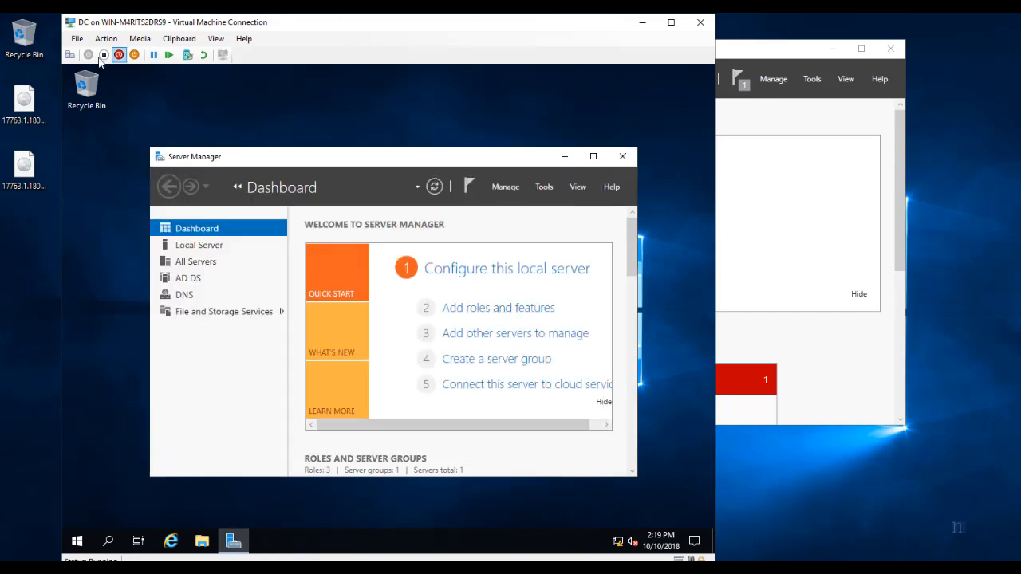
Close the DC connection and start the FileServer1, FileServer2 and Win10 virtual machines.
left_click(701, 23)
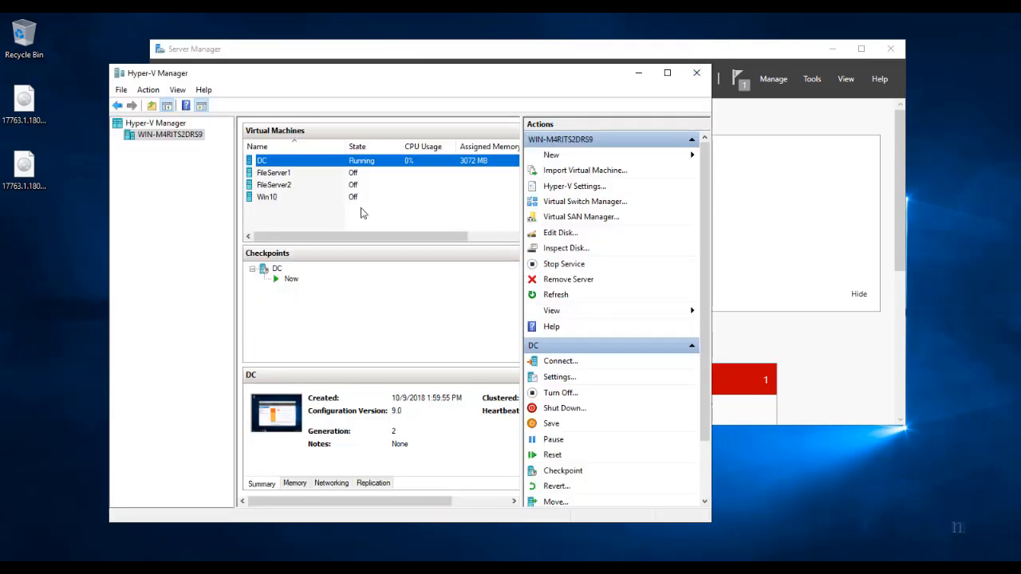
left_click(283, 184)
right_click(285, 173)
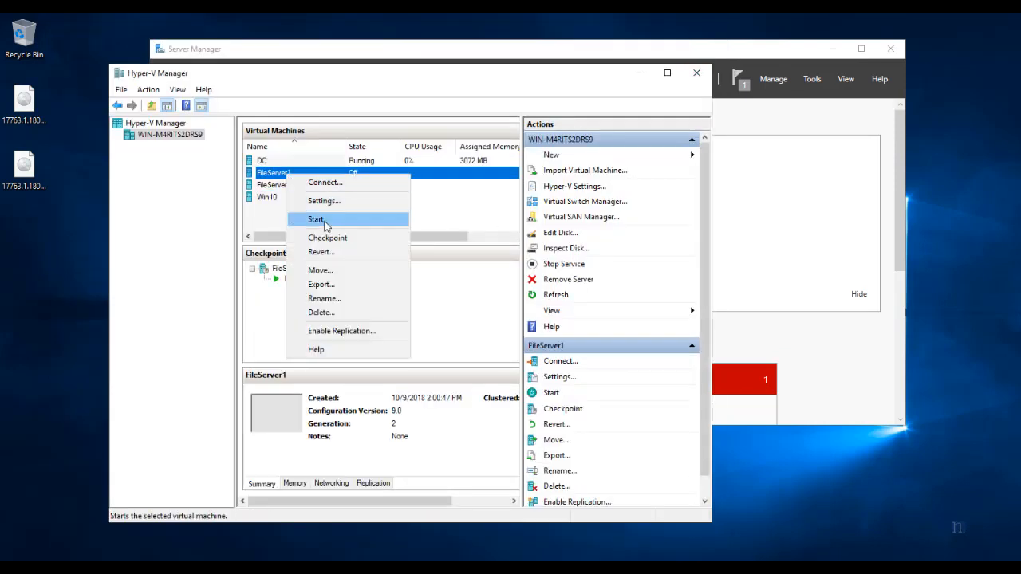
left_click(324, 227)
right_click(294, 184)
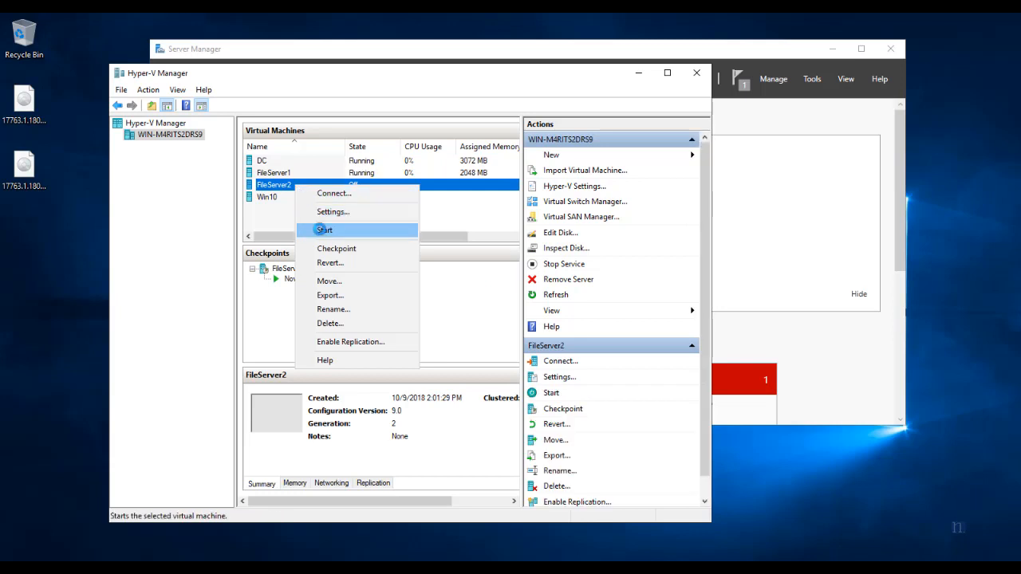
left_click(319, 230)
left_click(296, 199)
right_click(296, 203)
left_click(339, 246)
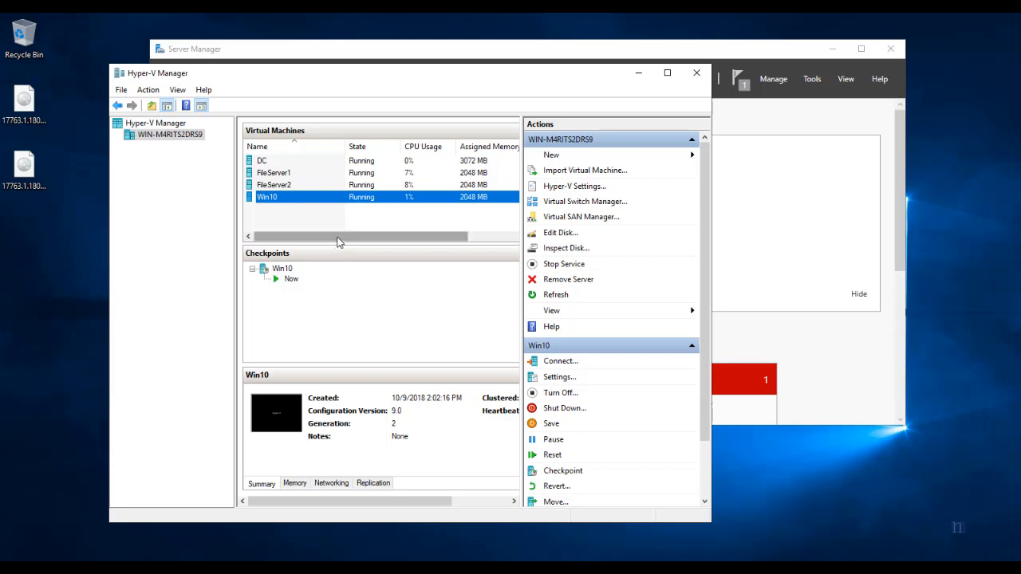
left_click_drag(339, 241, 310, 215)
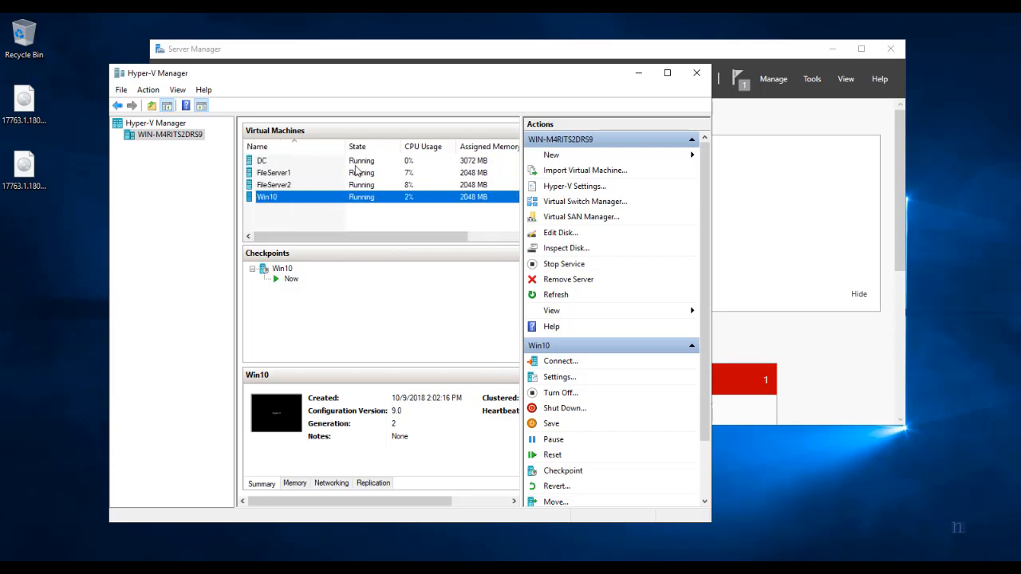
left_click(296, 176)
right_click(296, 174)
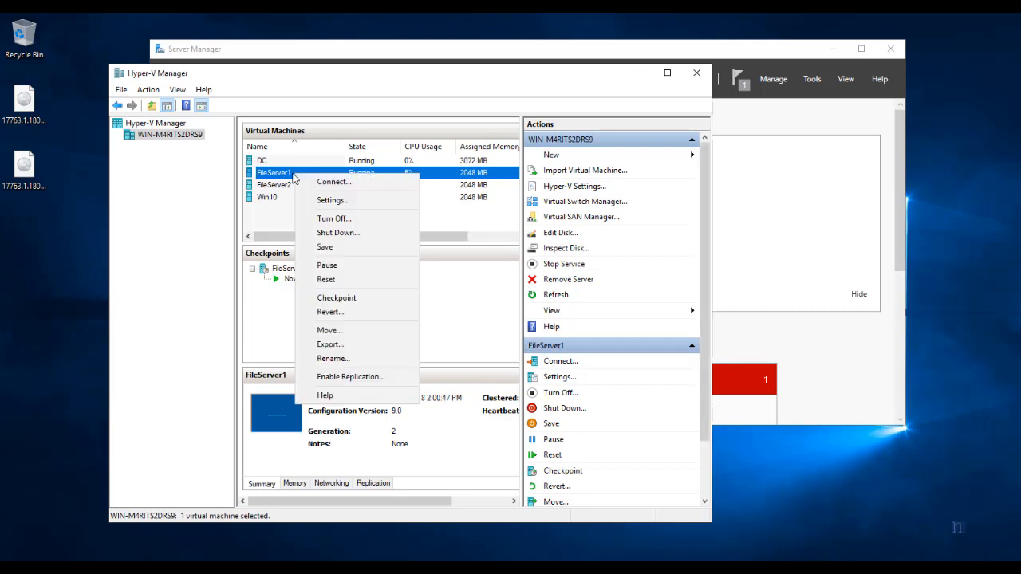
Connect to FileServer1 and sign in as domain\administrator with the account password.
left_click(334, 182)
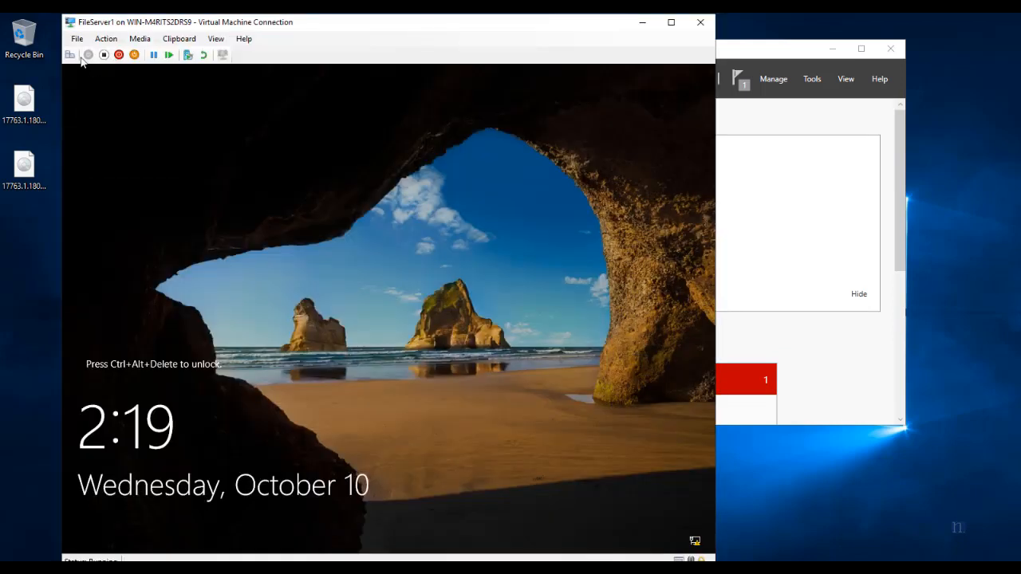
left_click(71, 56)
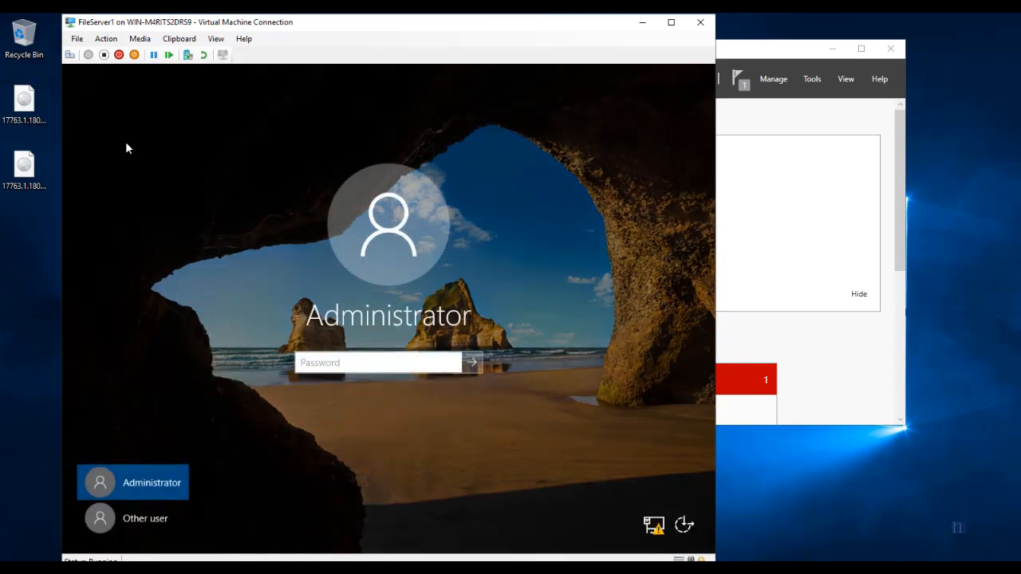
left_click(159, 520)
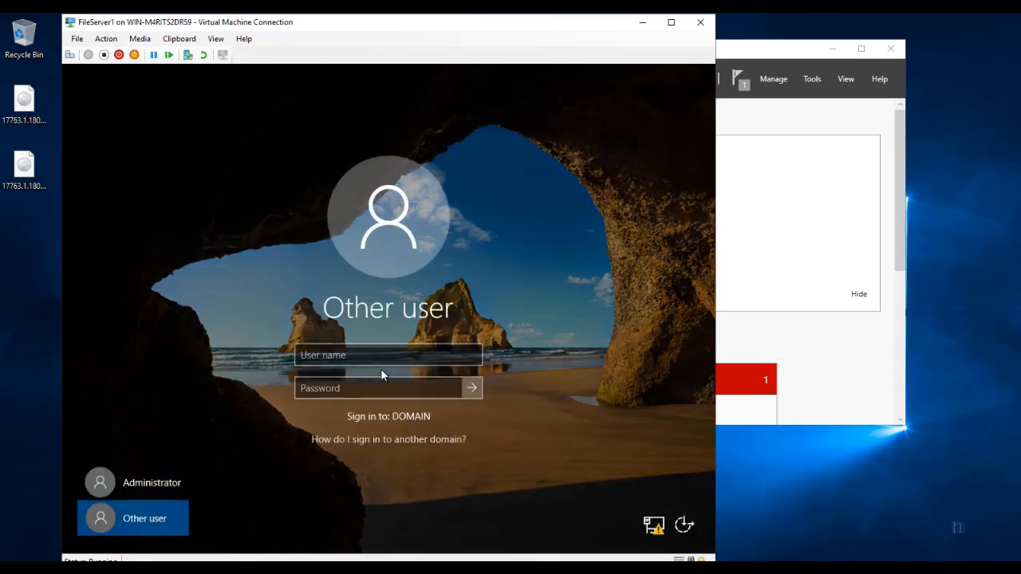
type("domai")
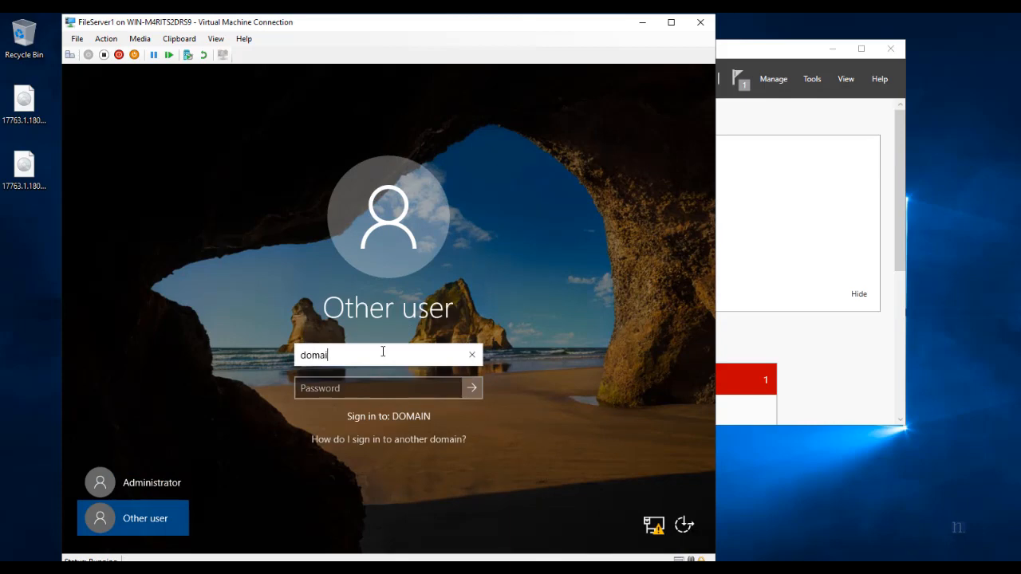
type("n\\adminis")
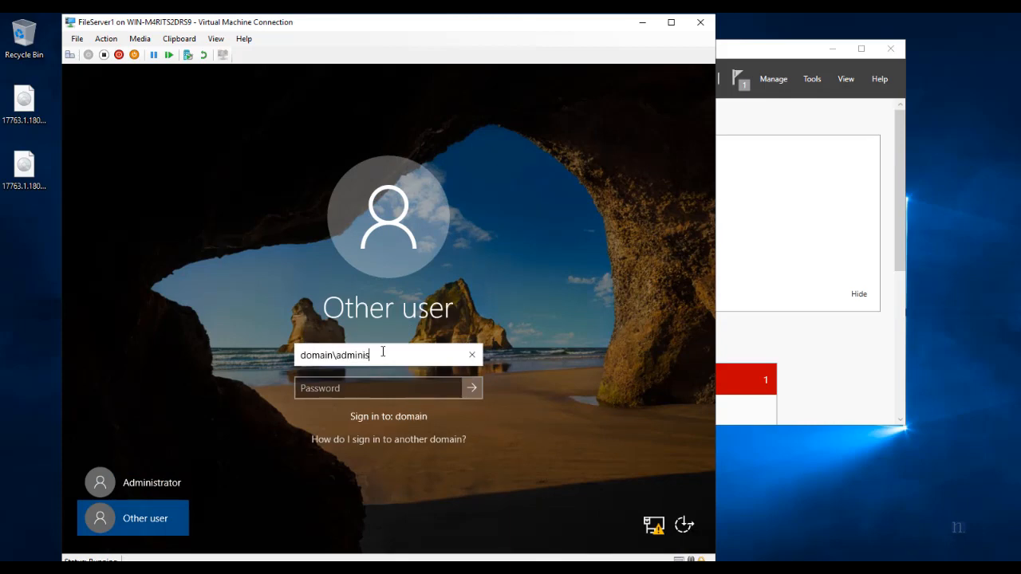
type("trator")
key("Tab")
type("Pa")
key("Return")
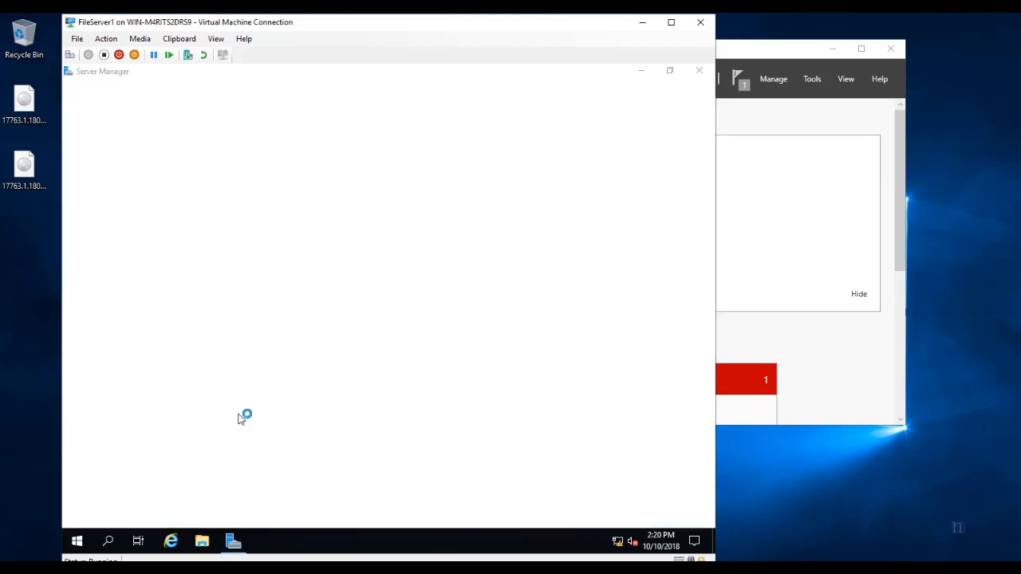
Restore Server Manager from full screen, then reposition and enlarge its window.
left_click(677, 74)
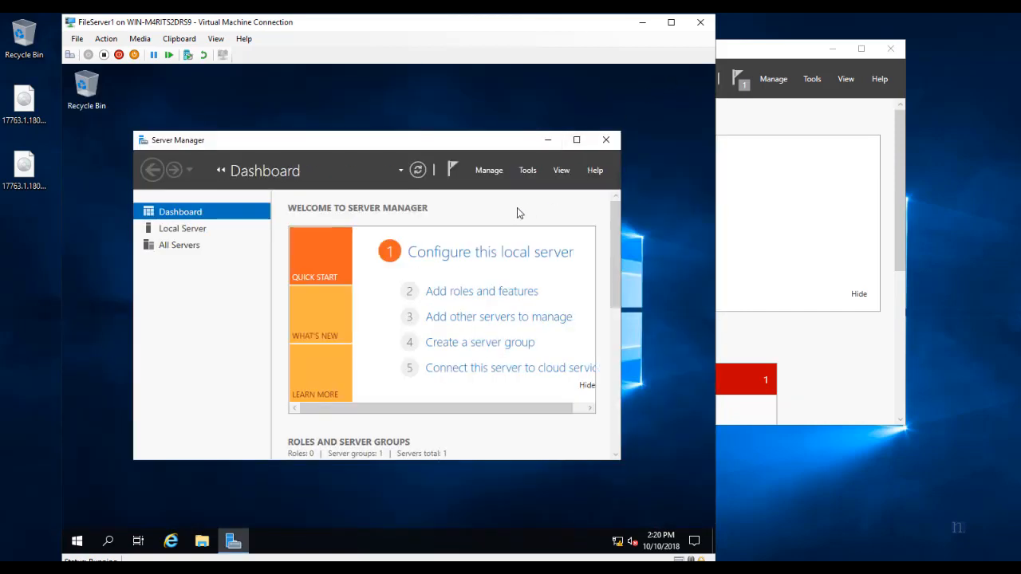
left_click_drag(424, 131, 409, 104)
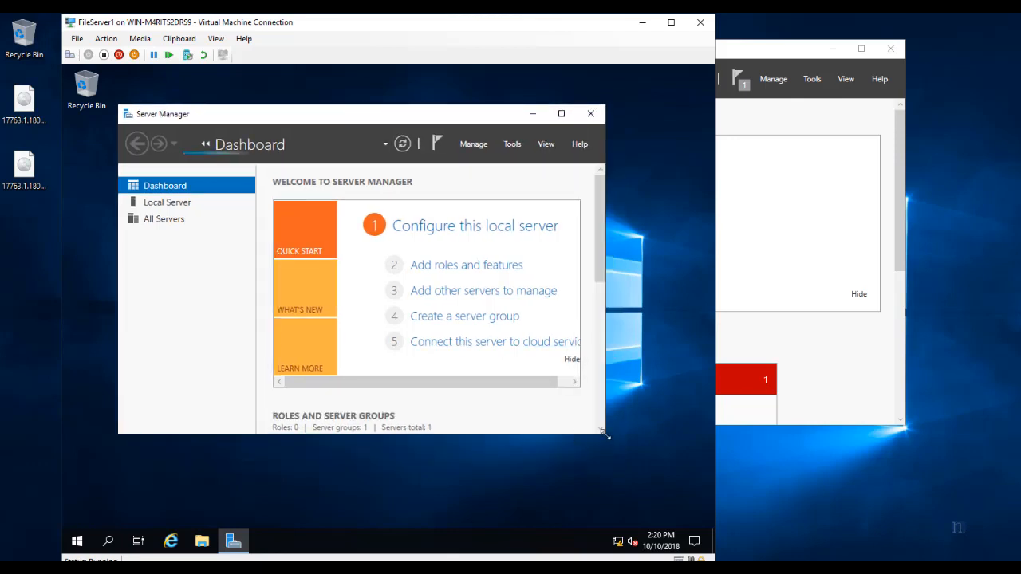
left_click_drag(606, 434, 667, 469)
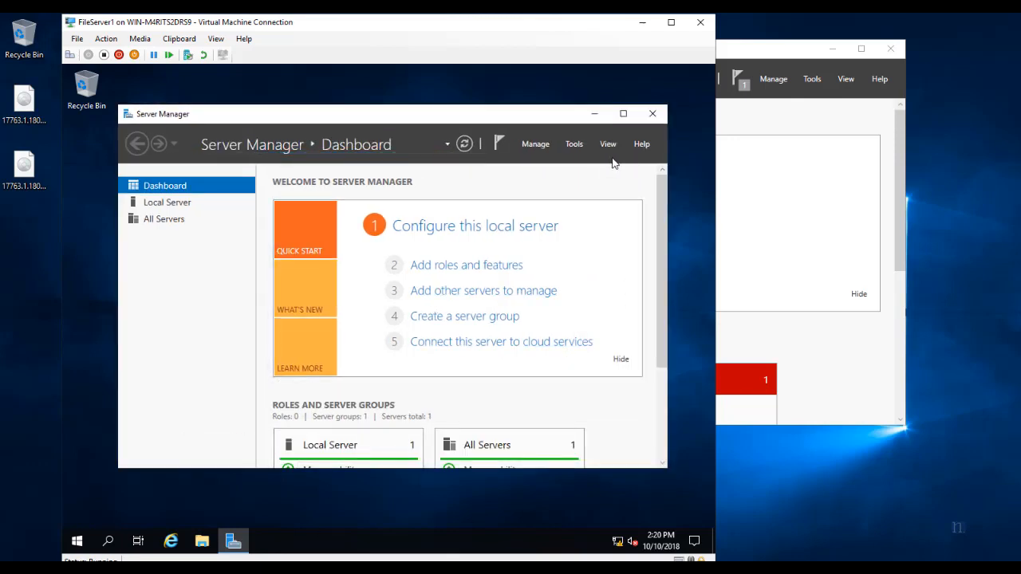
left_click(574, 145)
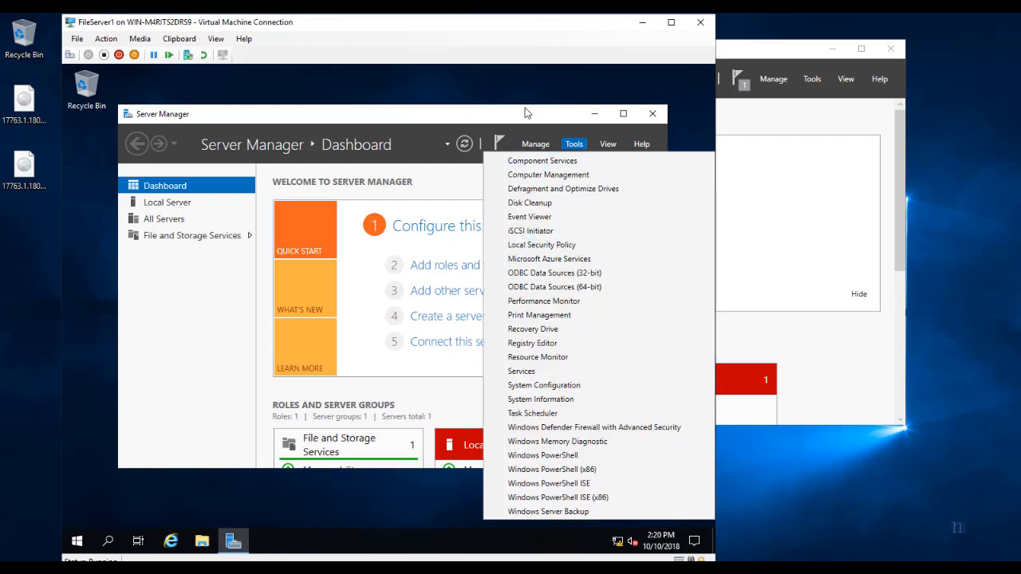
left_click(525, 112)
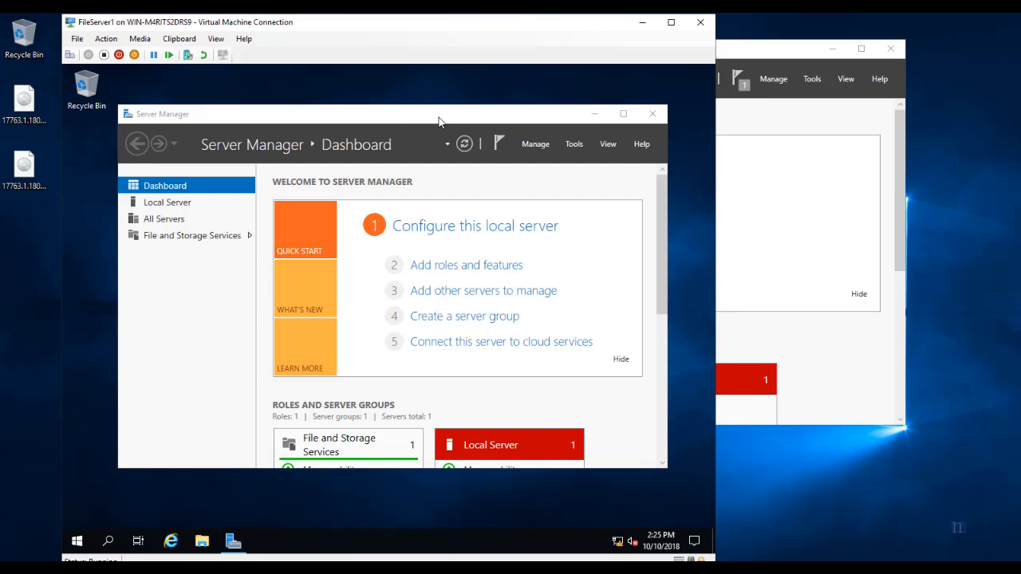
left_click_drag(439, 121, 458, 113)
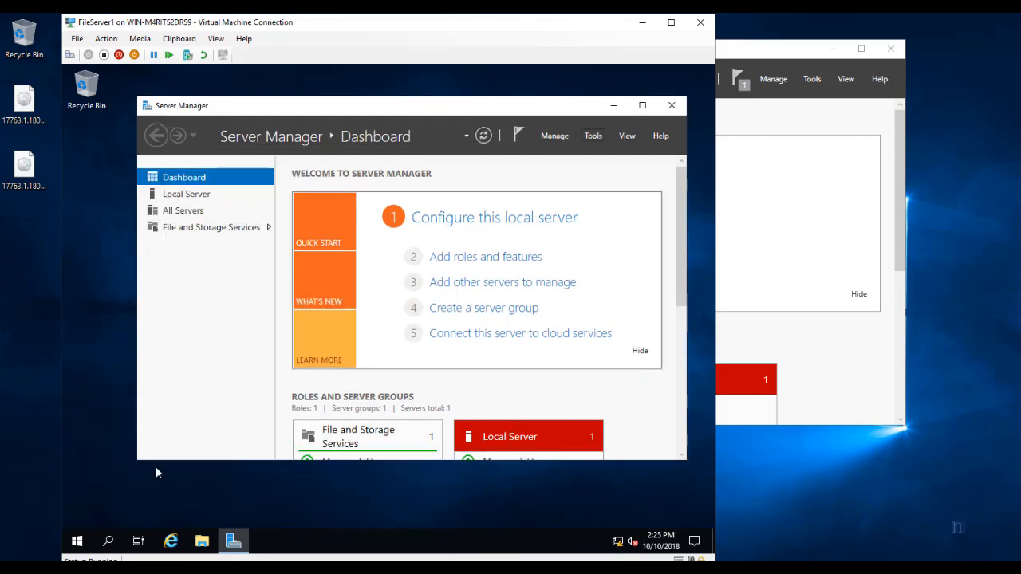
Open Computer Management from Windows Administrative Tools and show Disk Management.
left_click(76, 541)
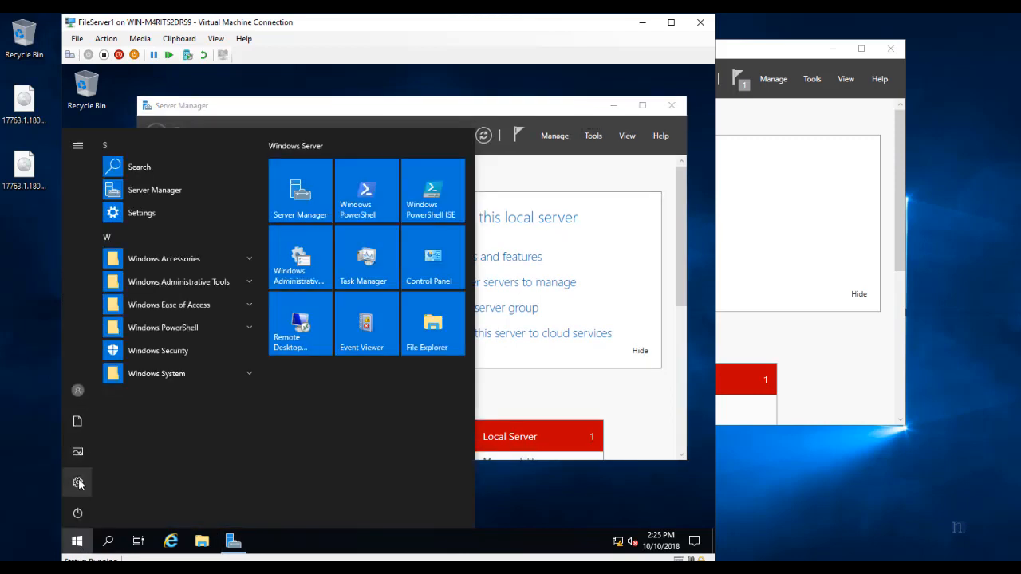
left_click(488, 266)
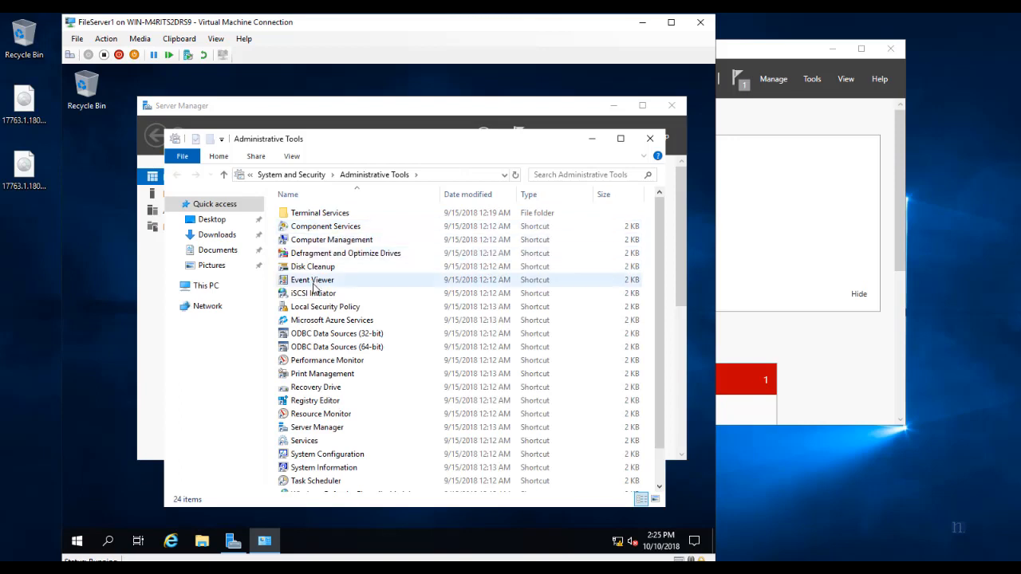
left_click(317, 243)
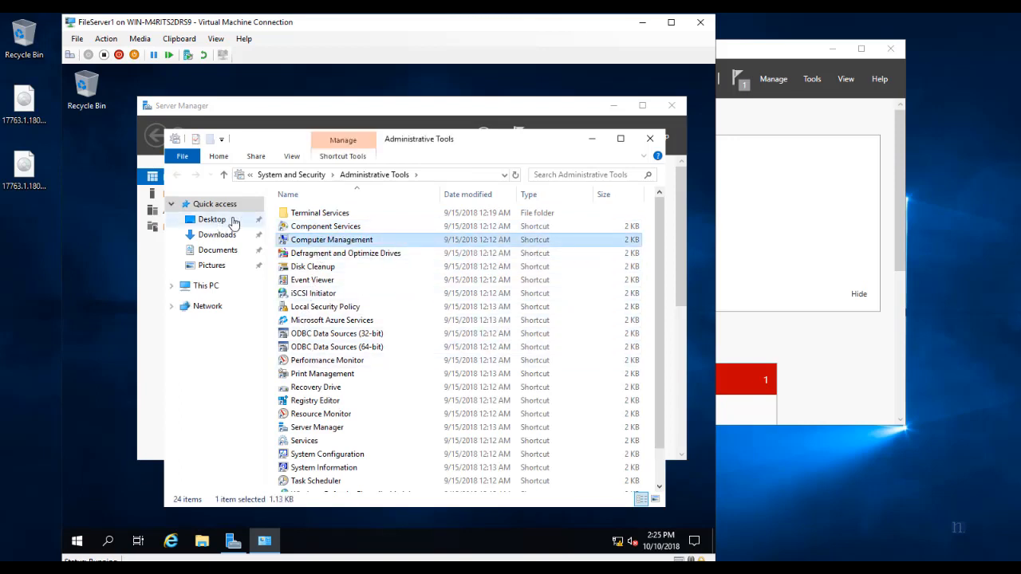
double_click(315, 244)
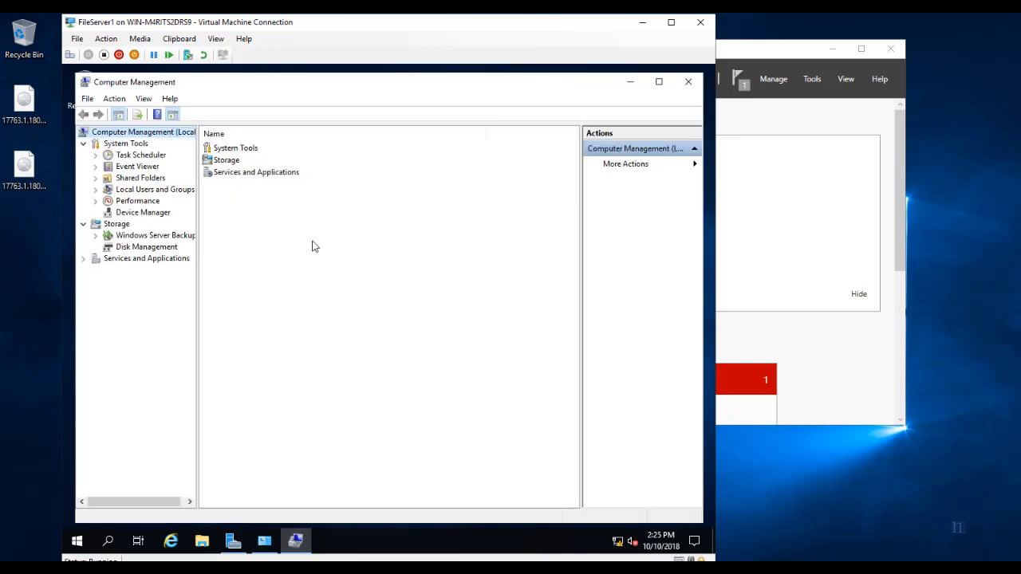
left_click(142, 249)
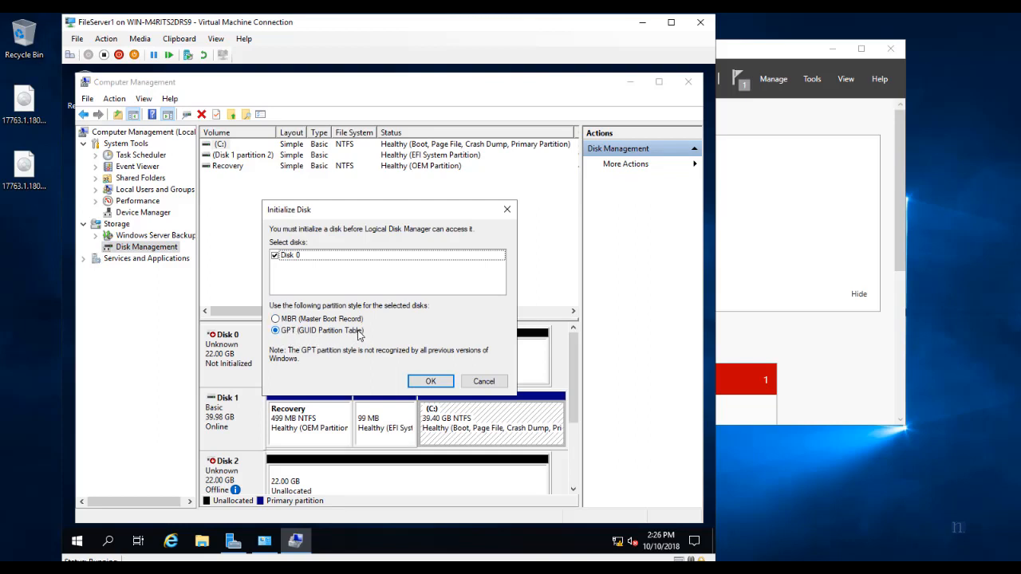
Initialize Disk 0 as GPT, convert it to dynamic, then bring Disk 2 online.
left_click(431, 381)
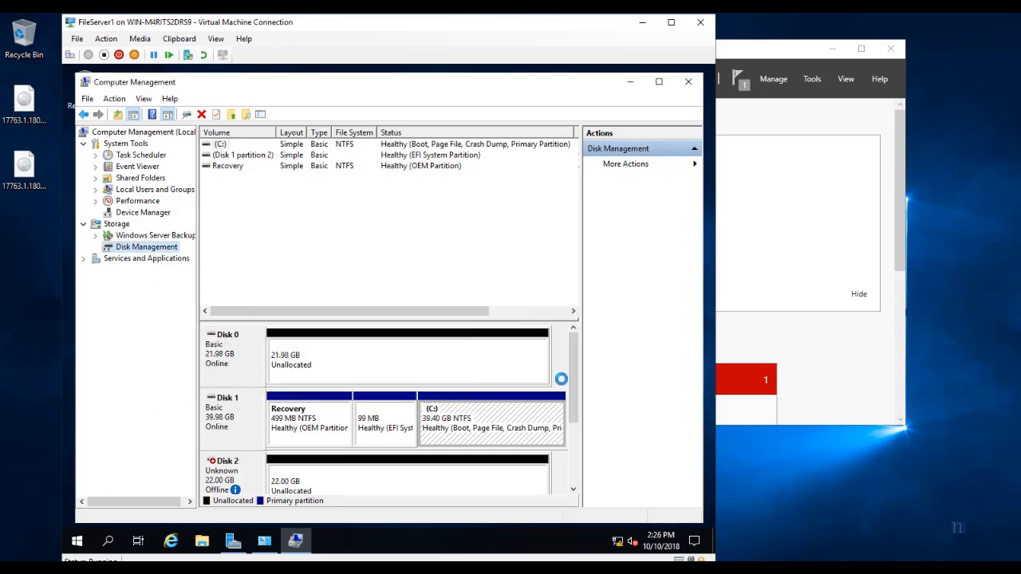
left_click_drag(575, 349, 572, 410)
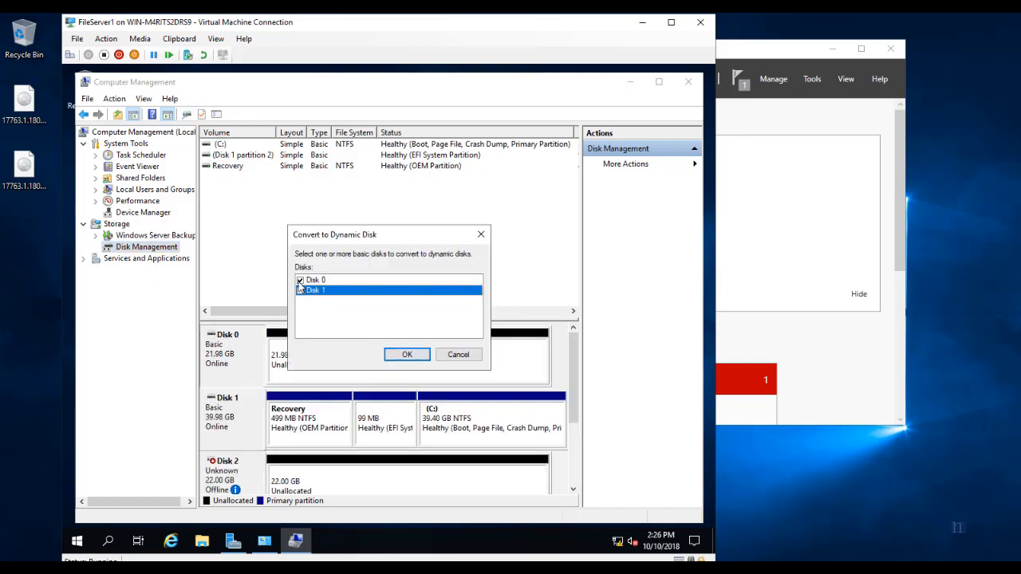
left_click(300, 281)
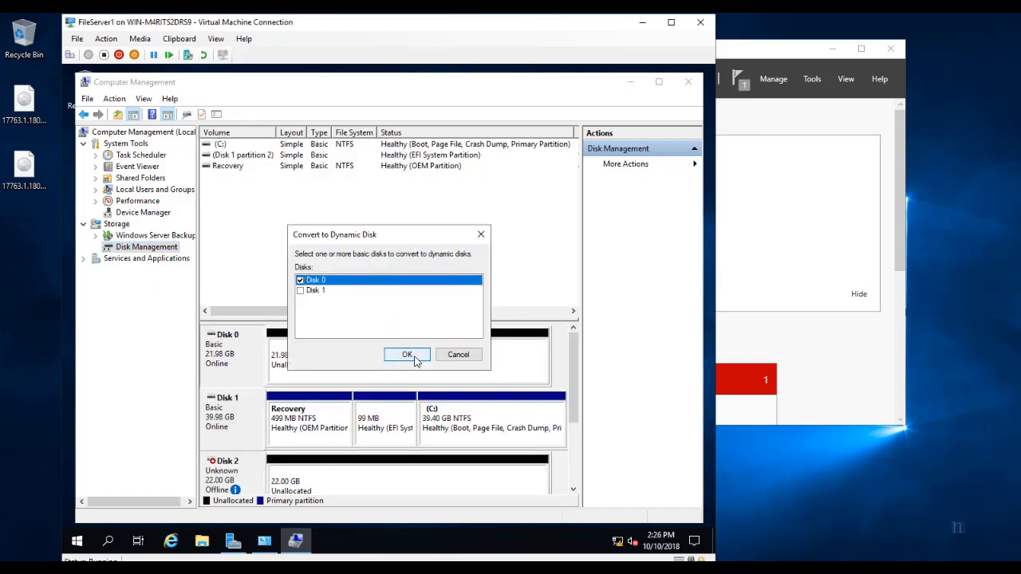
left_click(406, 355)
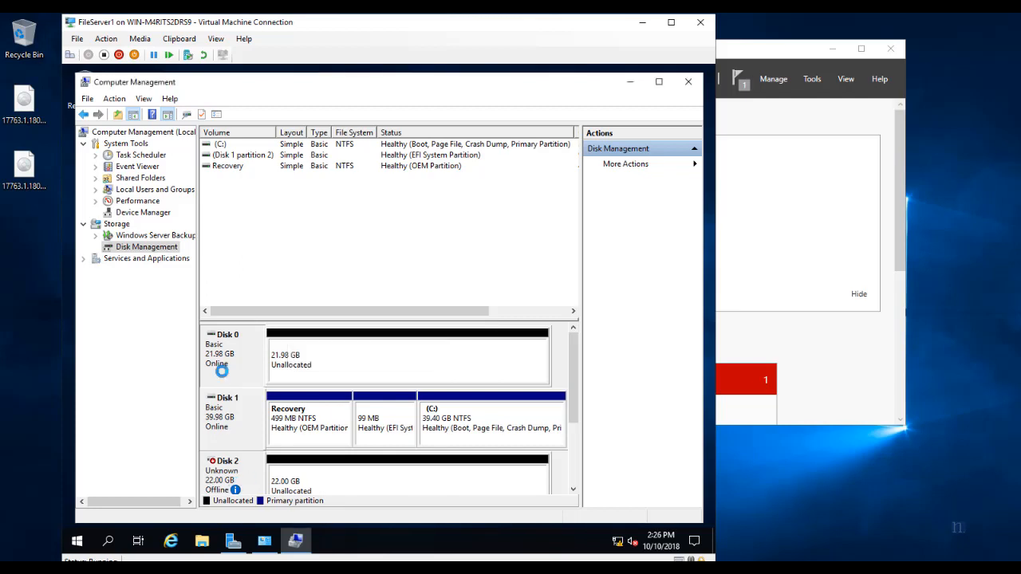
right_click(237, 467)
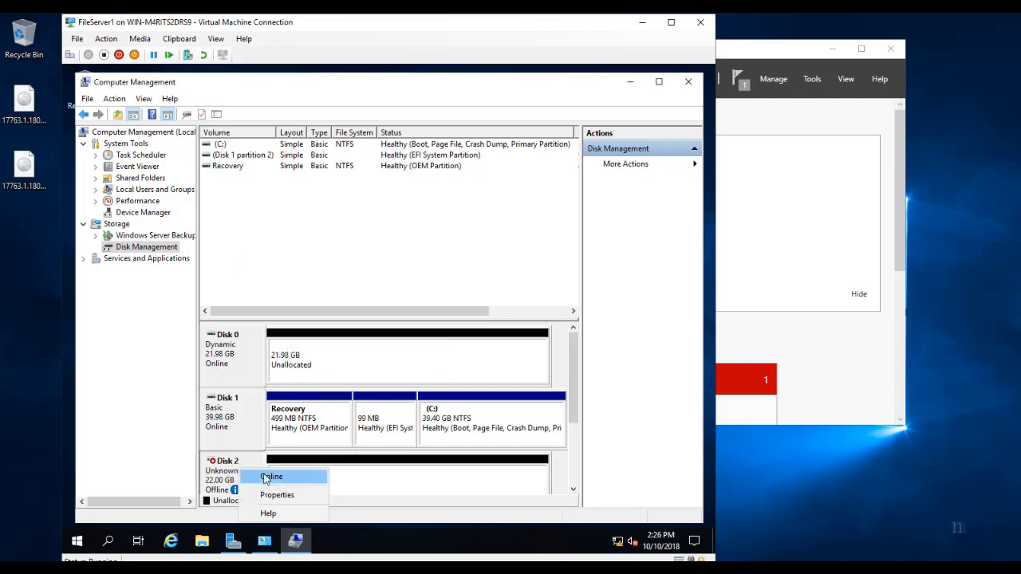
left_click(269, 476)
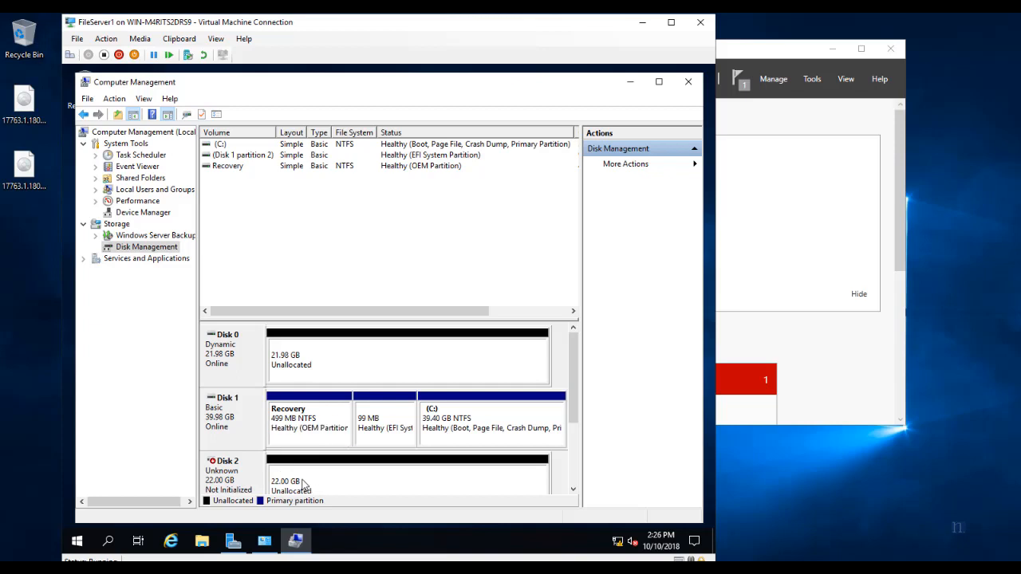
right_click(248, 464)
left_click(288, 403)
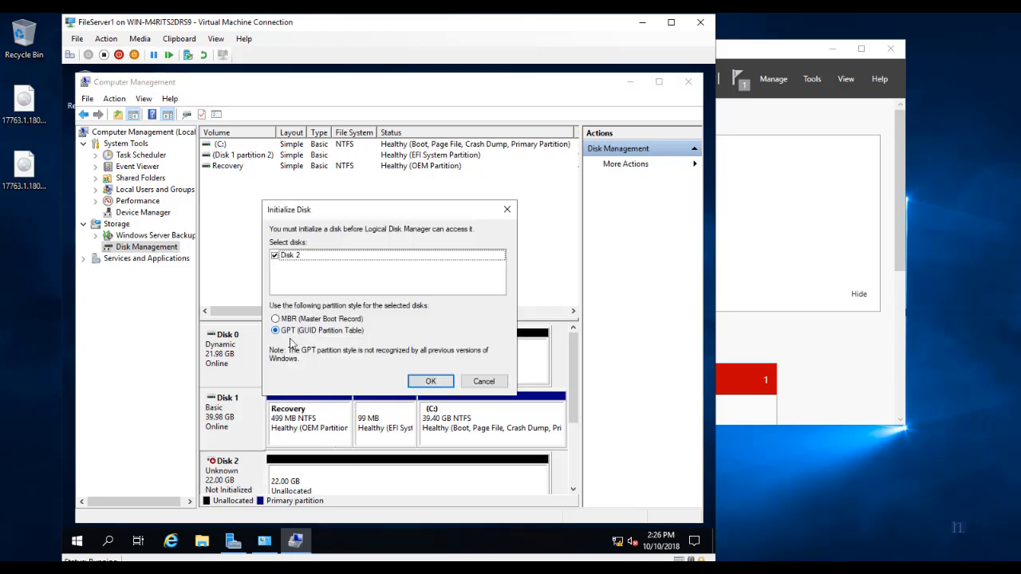
Initialize Disk 2 as GPT and create the full-size volume Data1 (E:) on it.
left_click(427, 380)
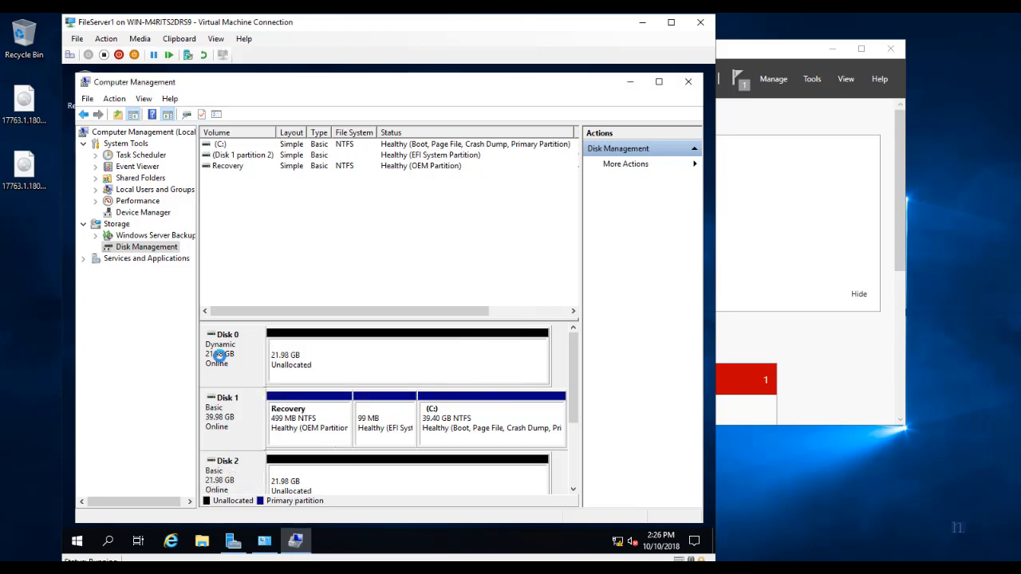
right_click(301, 477)
left_click(346, 382)
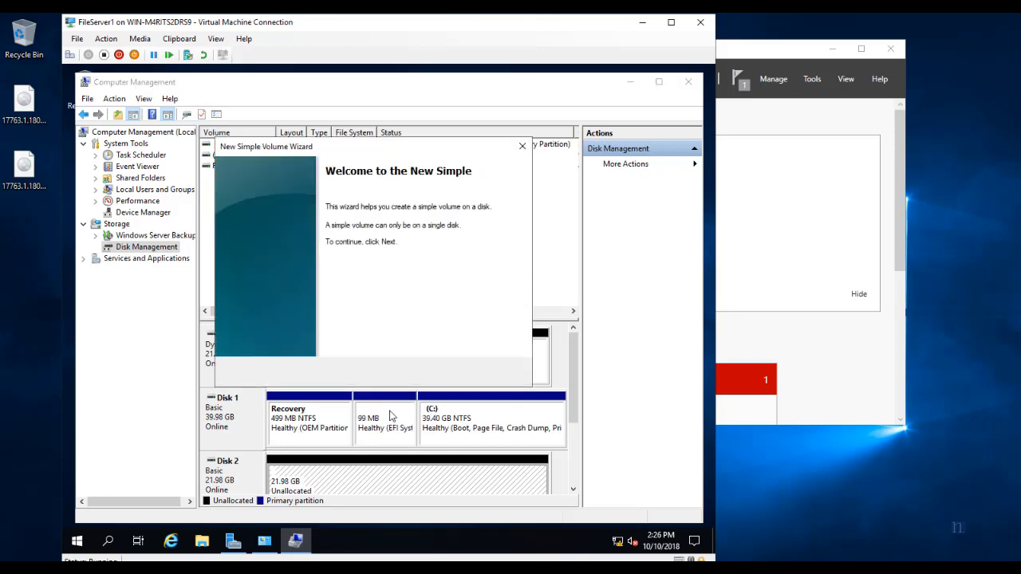
left_click(446, 373)
left_click(446, 373)
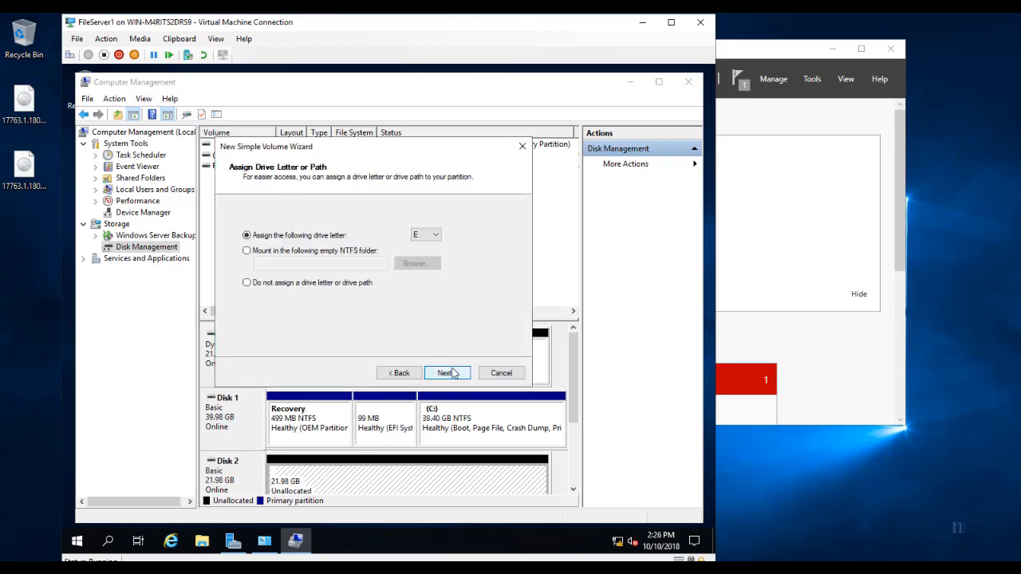
left_click(453, 373)
left_click_drag(406, 297, 332, 296)
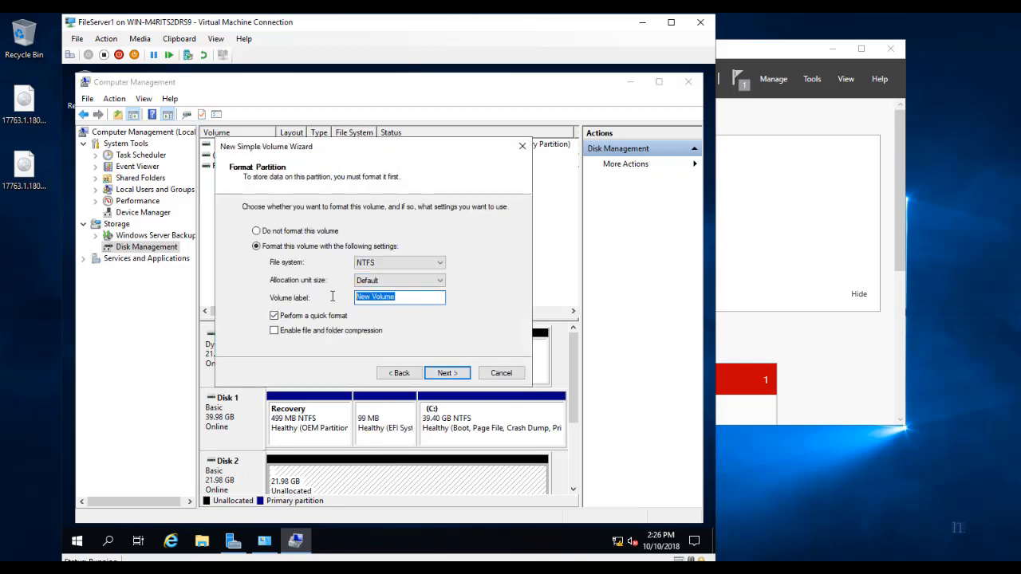
type("Data1")
left_click(443, 376)
left_click(447, 372)
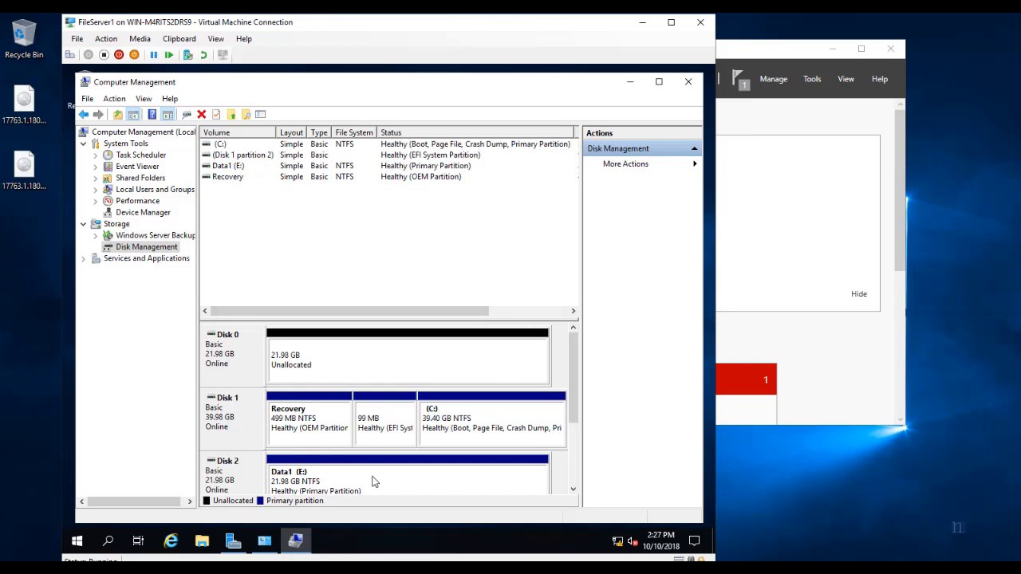
Create the 22510 MB volume Data2 (F:) on Disk 0, then minimize Computer Management.
right_click(342, 365)
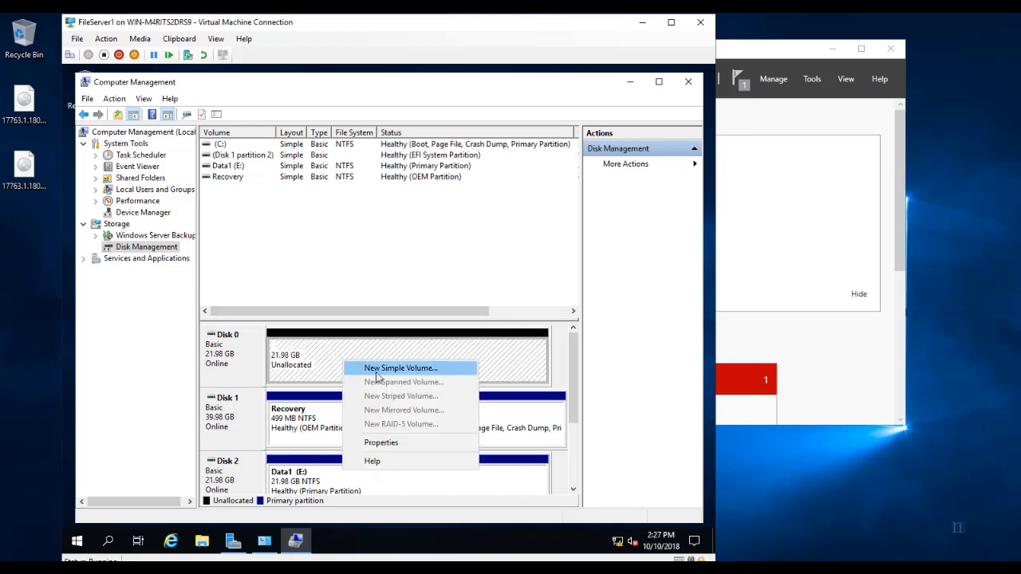
left_click(380, 371)
left_click(446, 372)
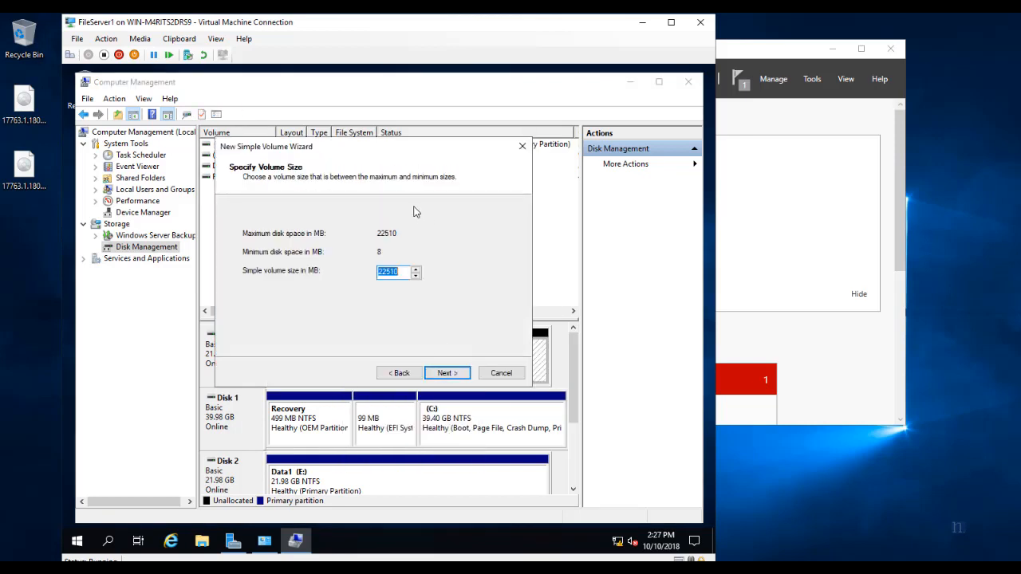
left_click(447, 372)
left_click(447, 373)
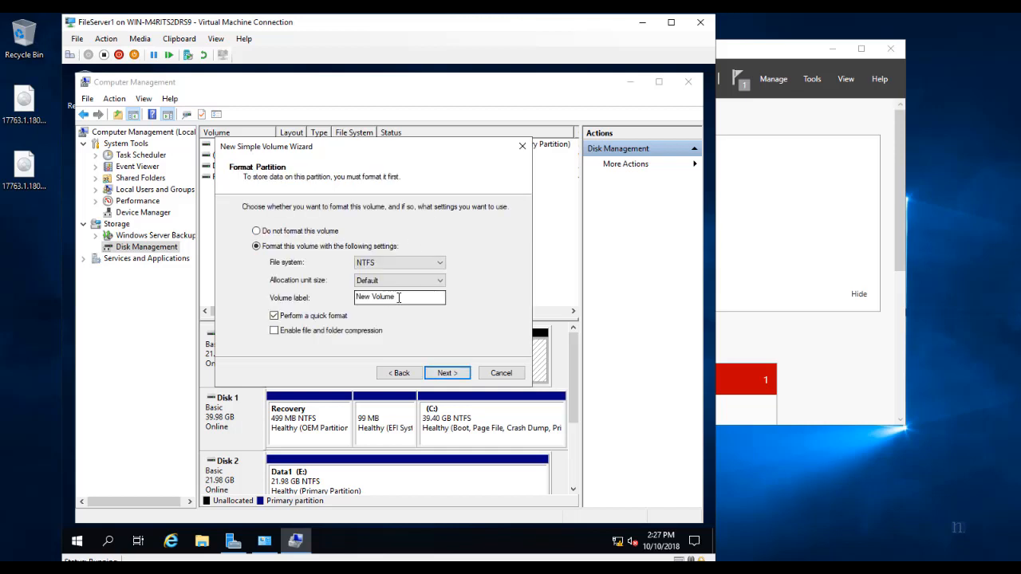
type("Data2")
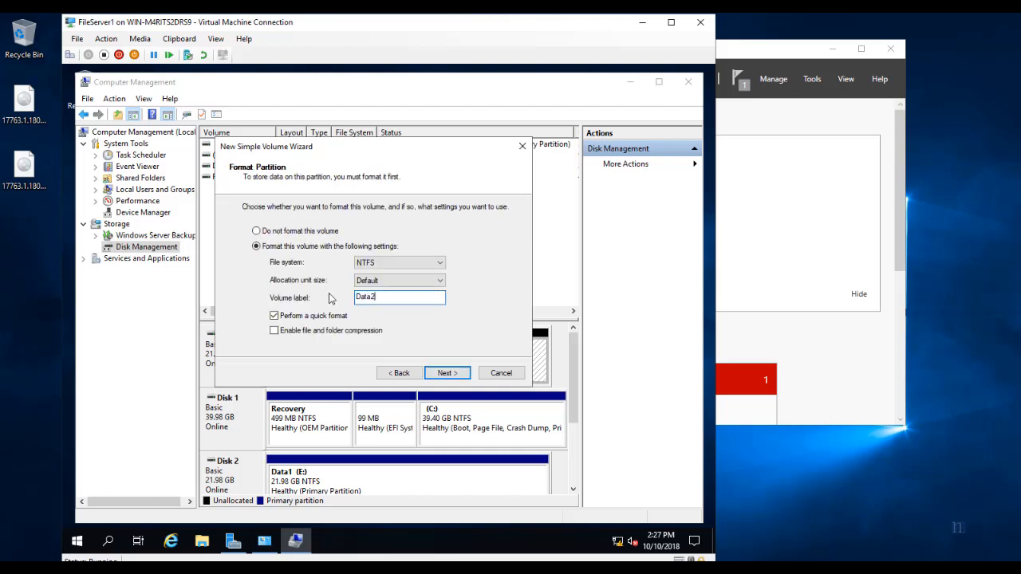
left_click(447, 372)
left_click(446, 372)
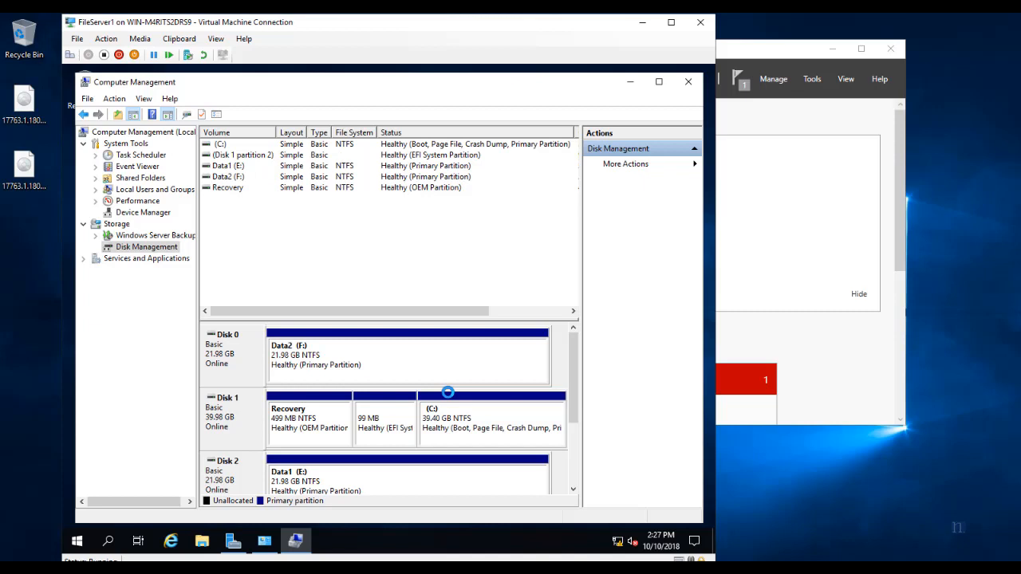
left_click(377, 373)
left_click(378, 487)
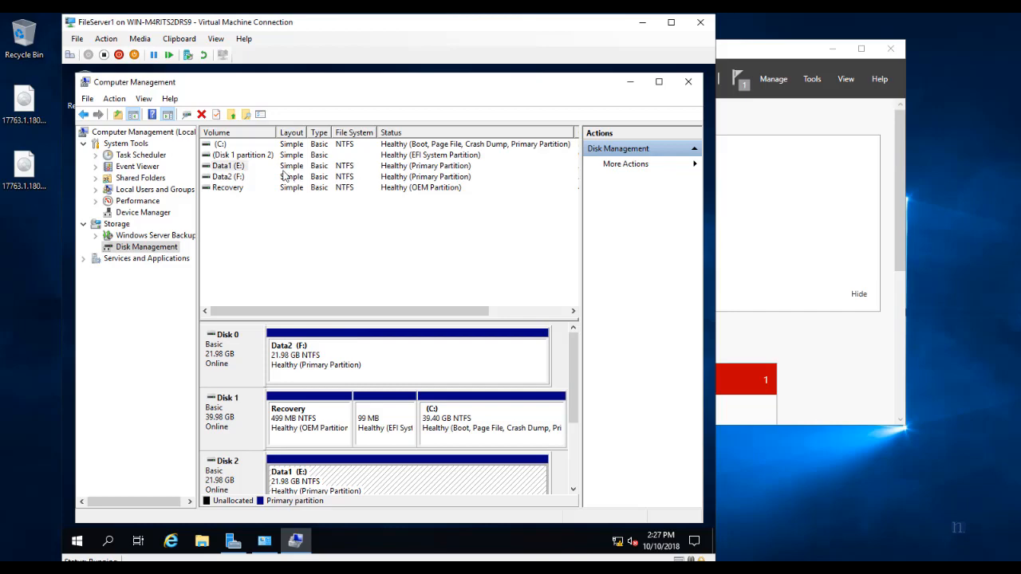
left_click(630, 82)
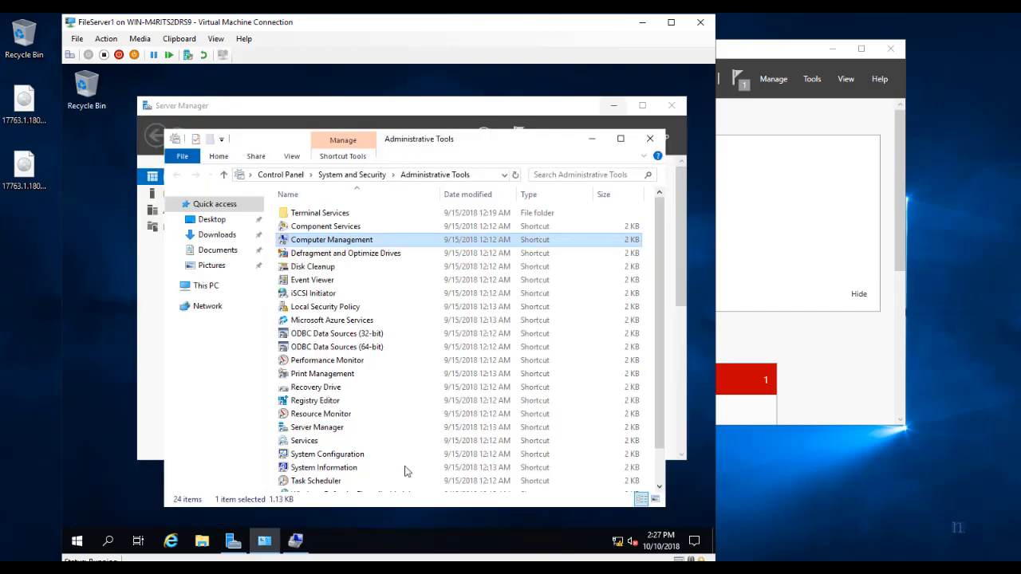
Run Add Roles and Features for FileServer1 with role-based installation through to the Features page.
left_click(571, 109)
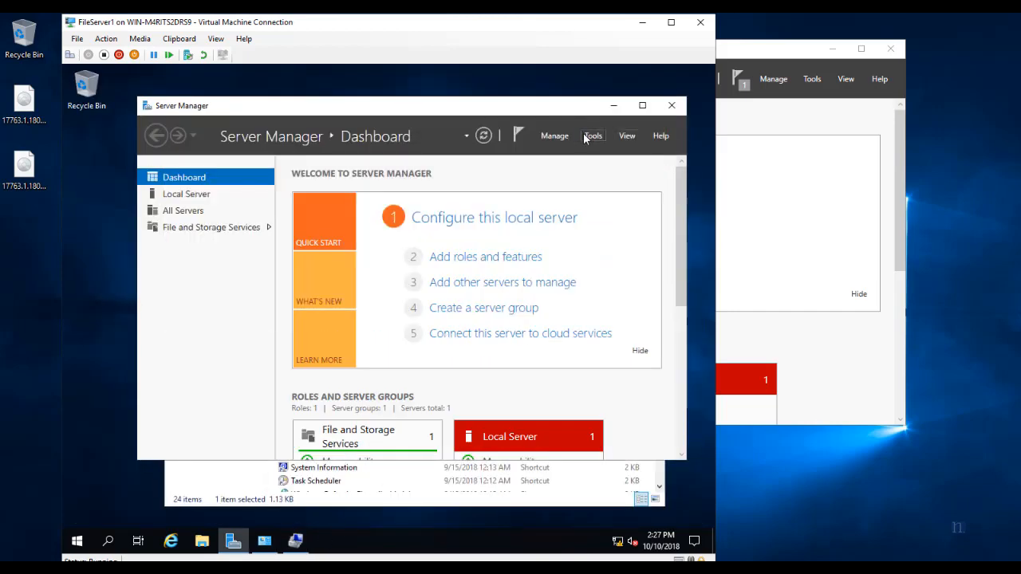
left_click(302, 547)
left_click(630, 81)
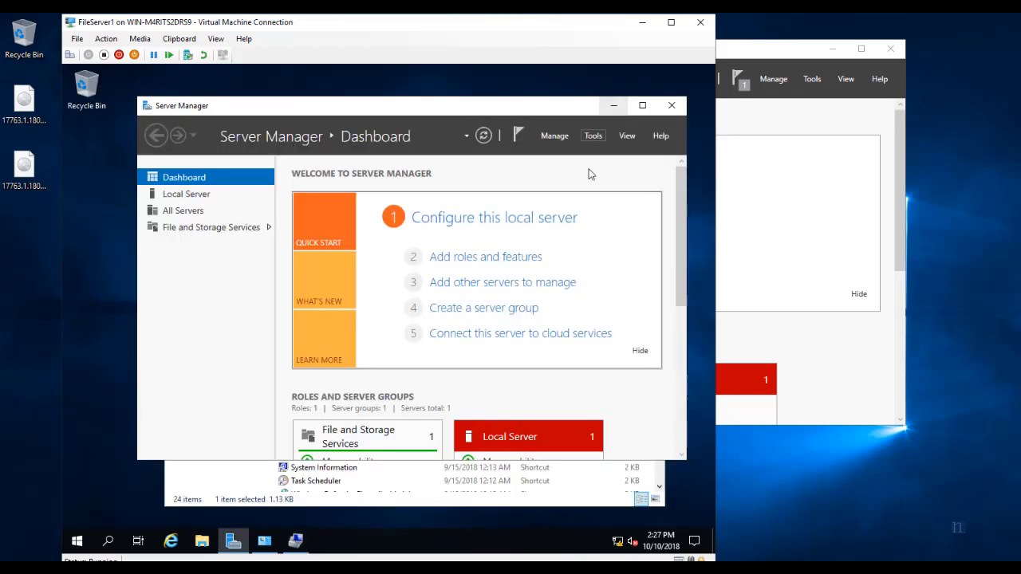
left_click(485, 257)
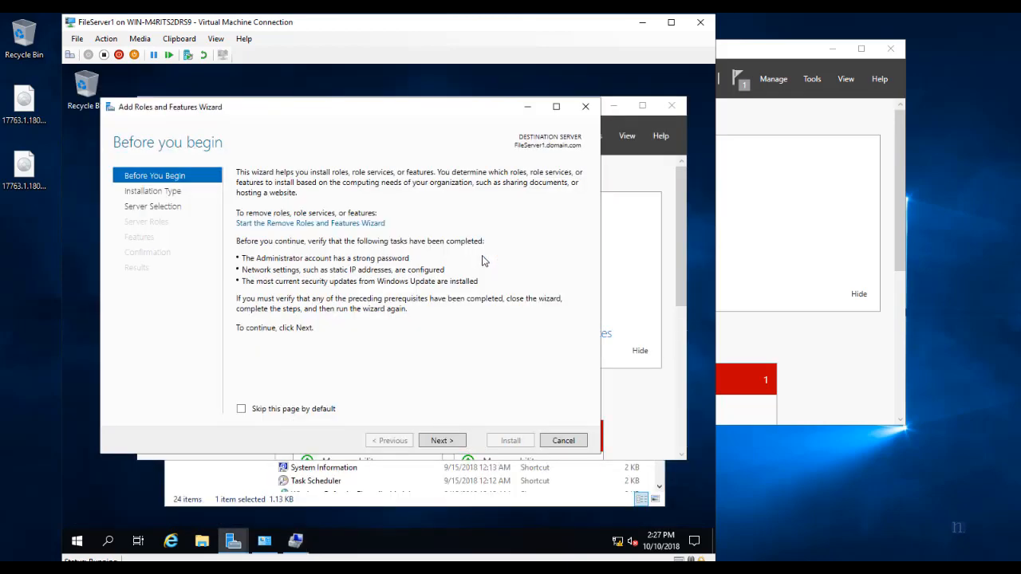
left_click(445, 441)
left_click(443, 440)
left_click(443, 440)
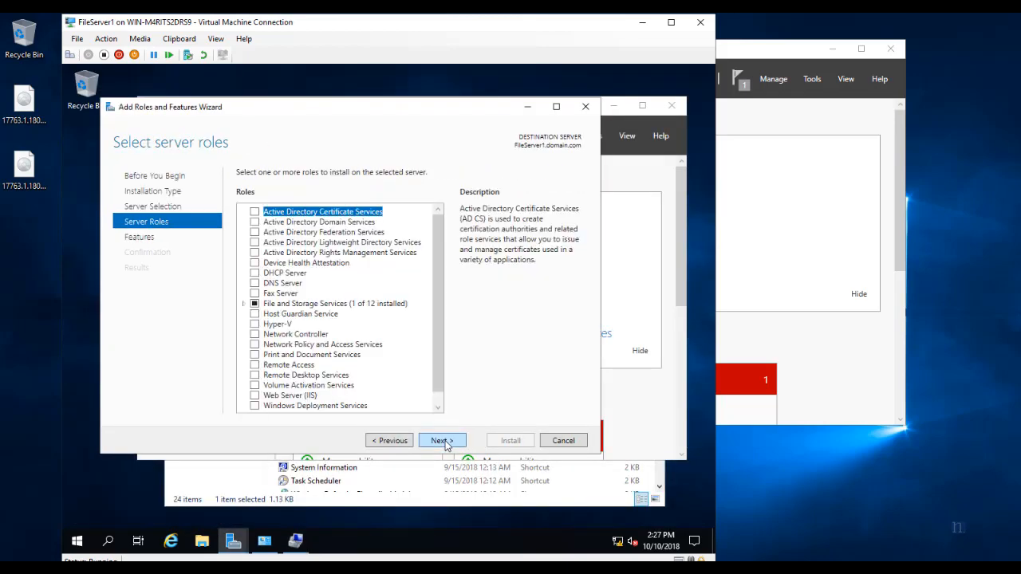
left_click(443, 441)
Install Storage Replica with its management tools and automatic restart, then close the FileServer1 window.
left_click_drag(438, 239, 444, 361)
left_click(256, 260)
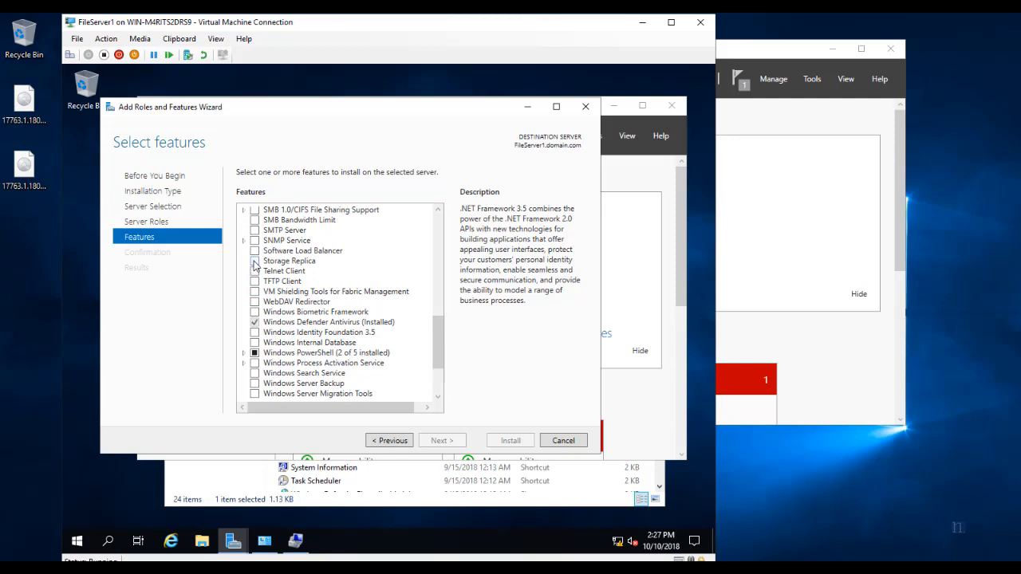
key("Return")
left_click(461, 440)
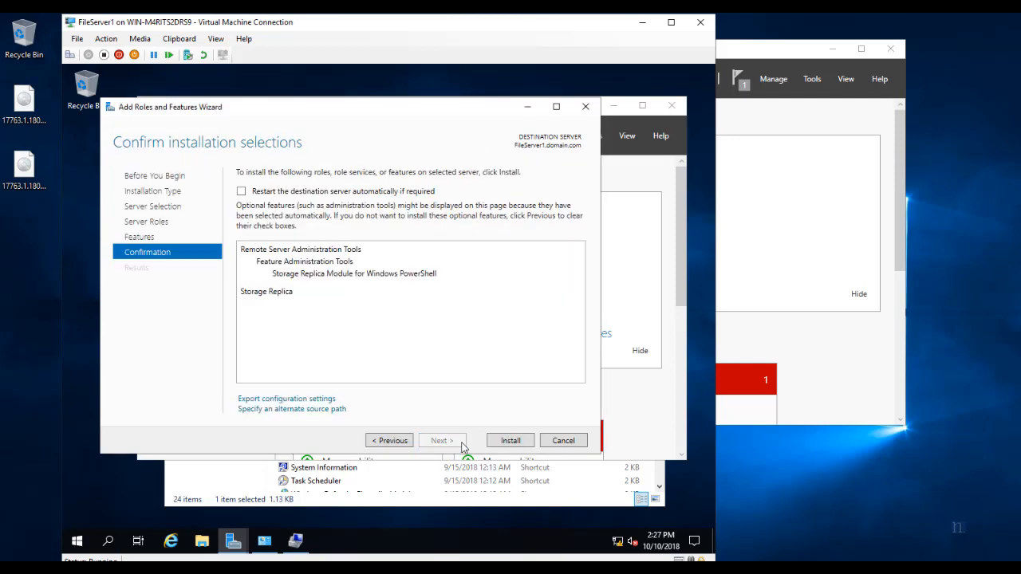
left_click(241, 192)
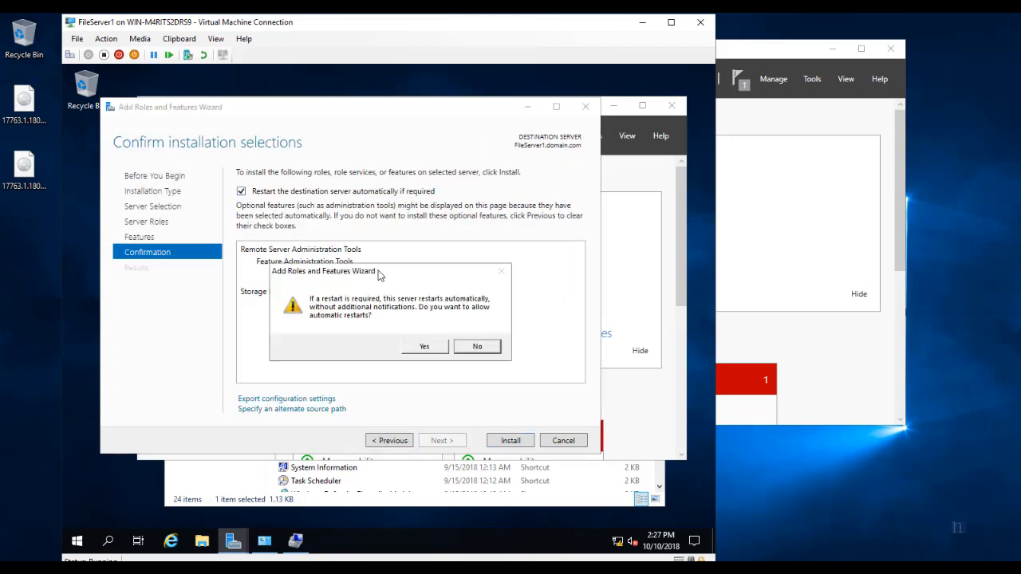
left_click(424, 346)
left_click(503, 443)
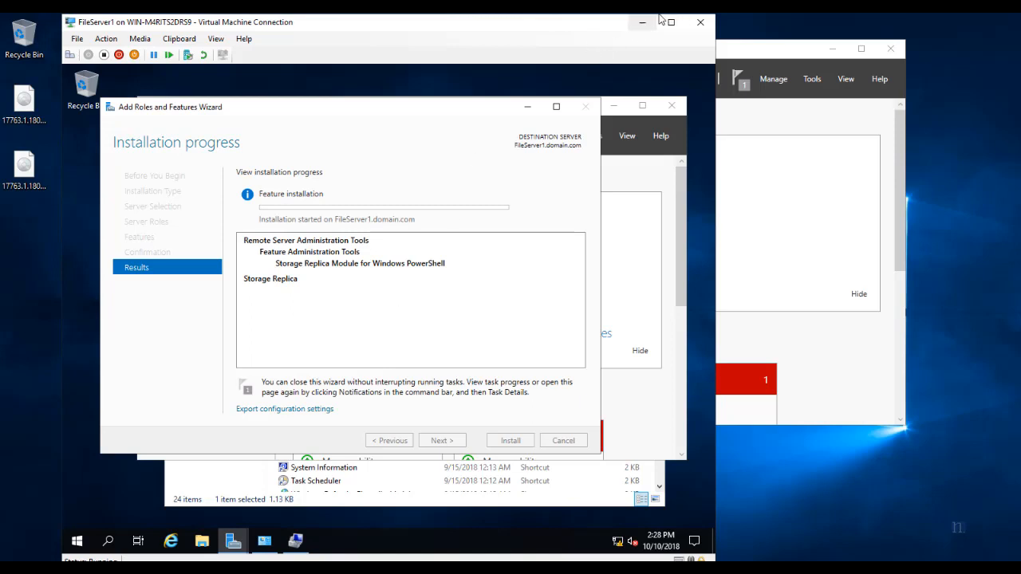
left_click(691, 20)
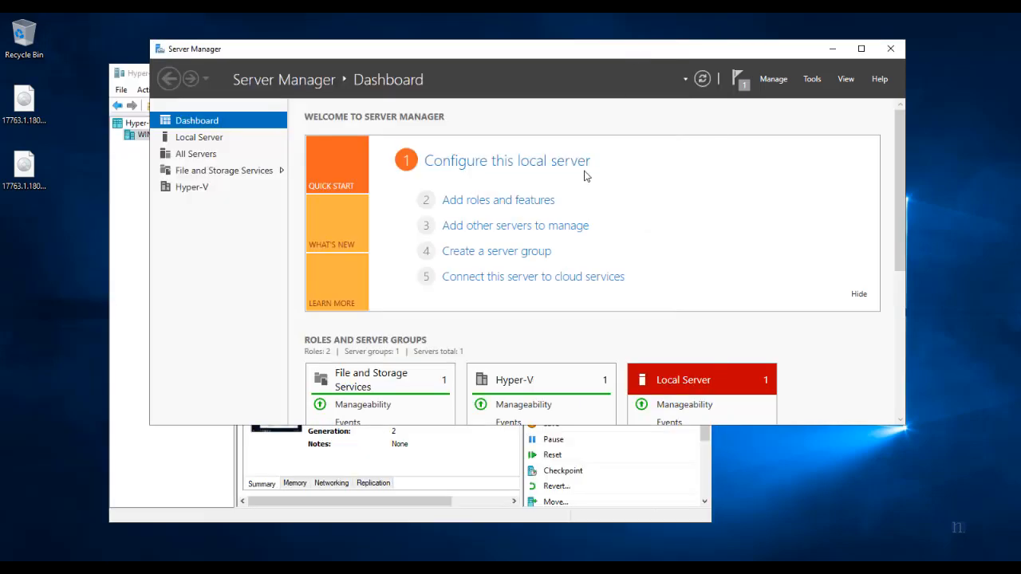
Connect to FileServer2 from Hyper-V Manager and sign in as domain\administrator with the account password.
left_click(133, 68)
left_click(285, 185)
right_click(469, 184)
left_click(429, 227)
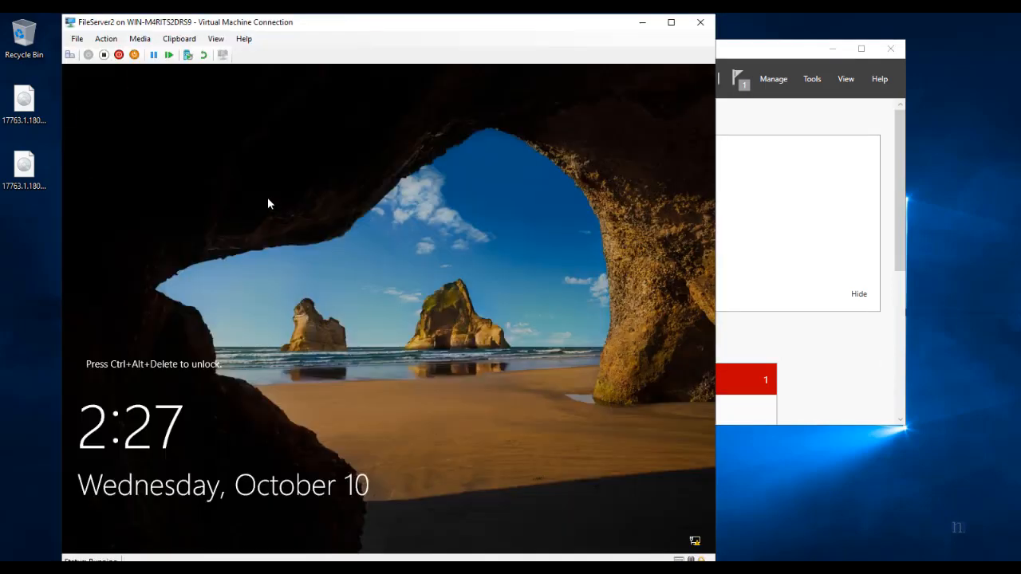
left_click(70, 54)
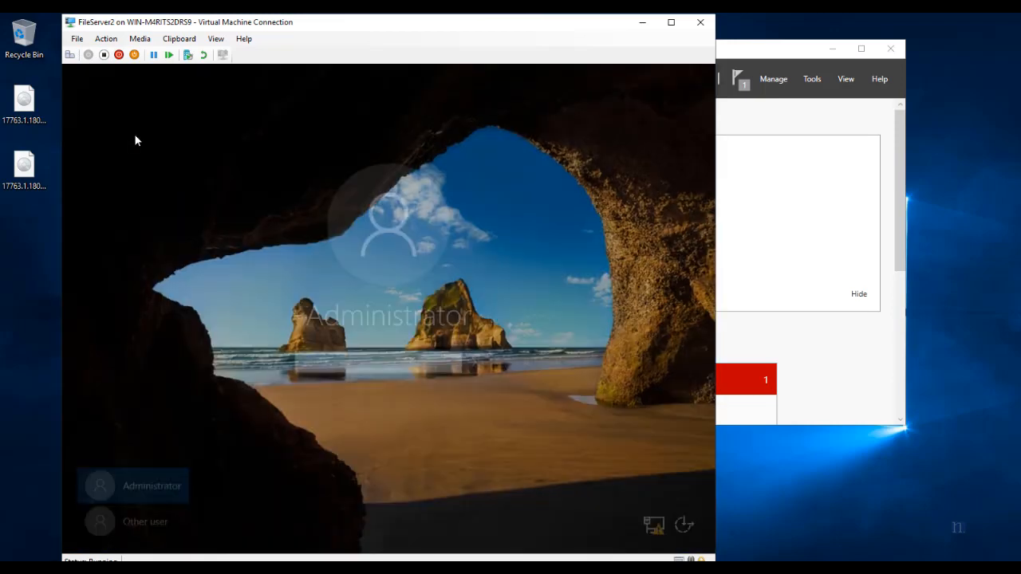
left_click(182, 520)
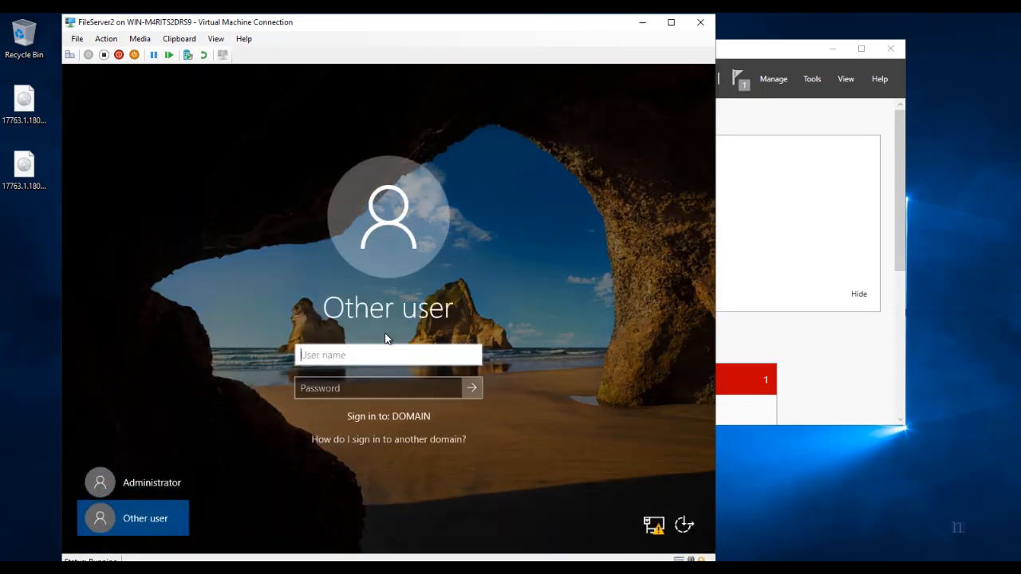
type("domain\\admin")
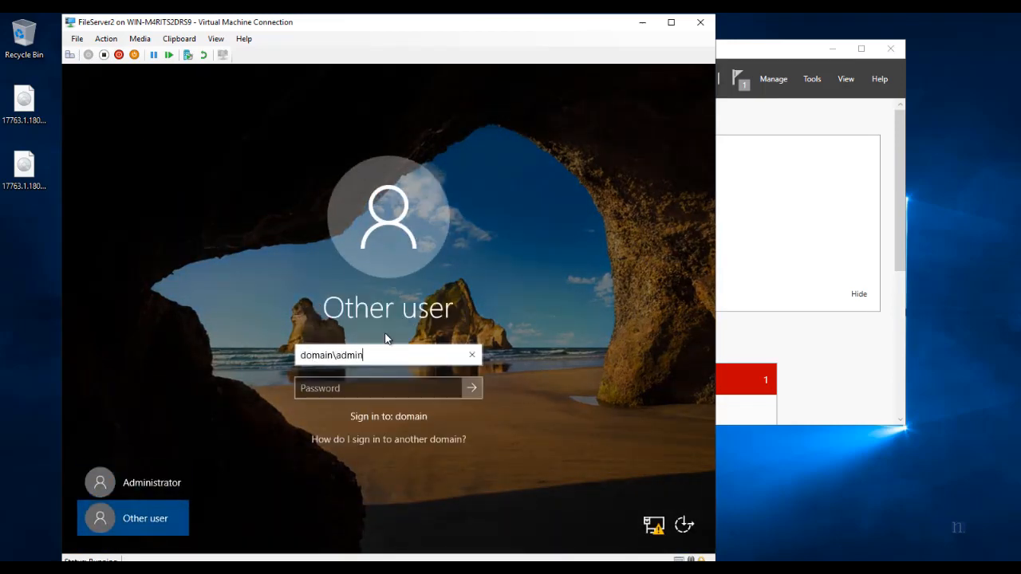
type("istrator")
key("Tab")
type("*******")
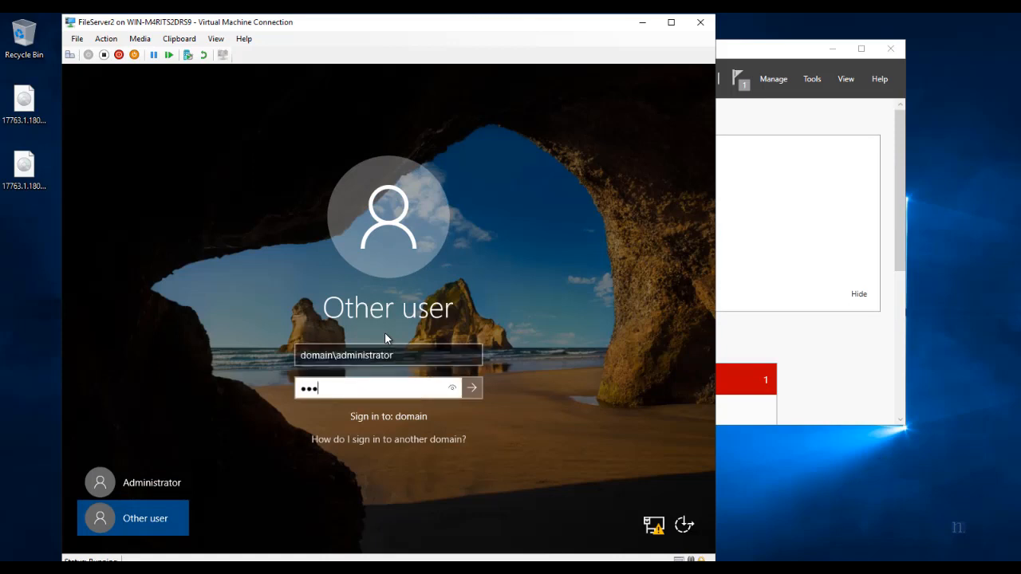
key("Return")
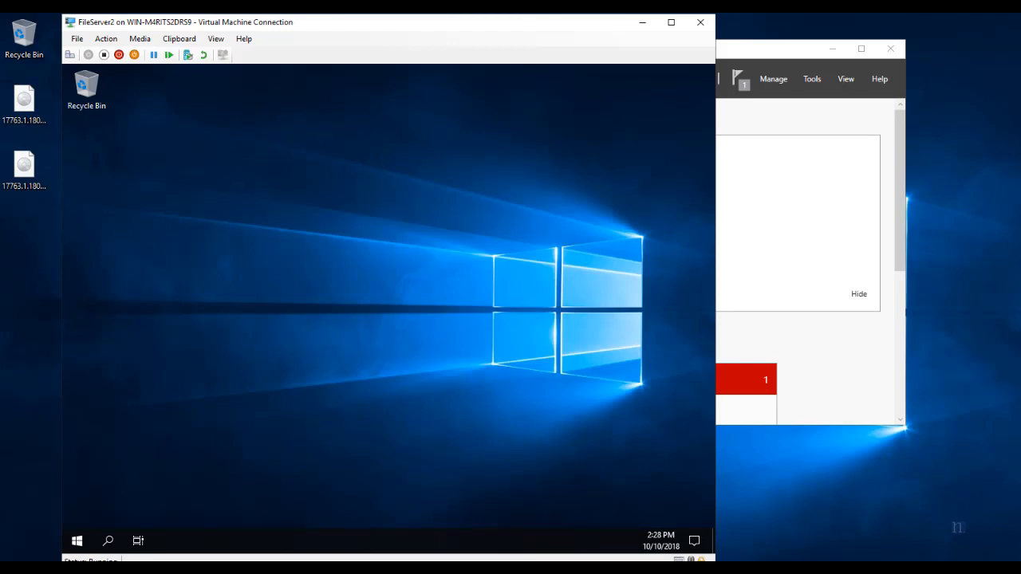
Minimize FileServer1 and open Computer Management's Disk Management on FileServer2, showing two offline 22 GB disks.
left_click(265, 514)
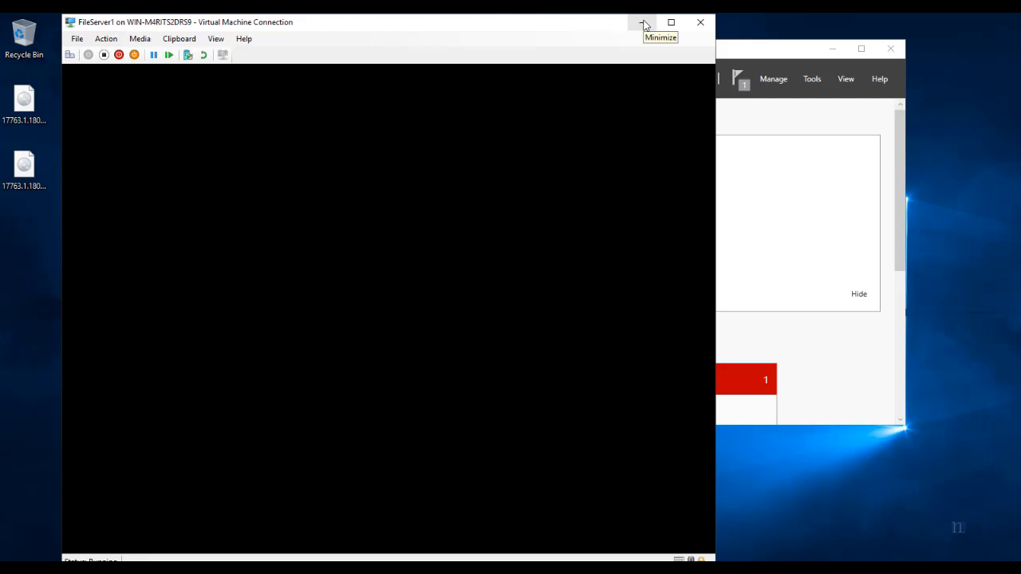
left_click(642, 23)
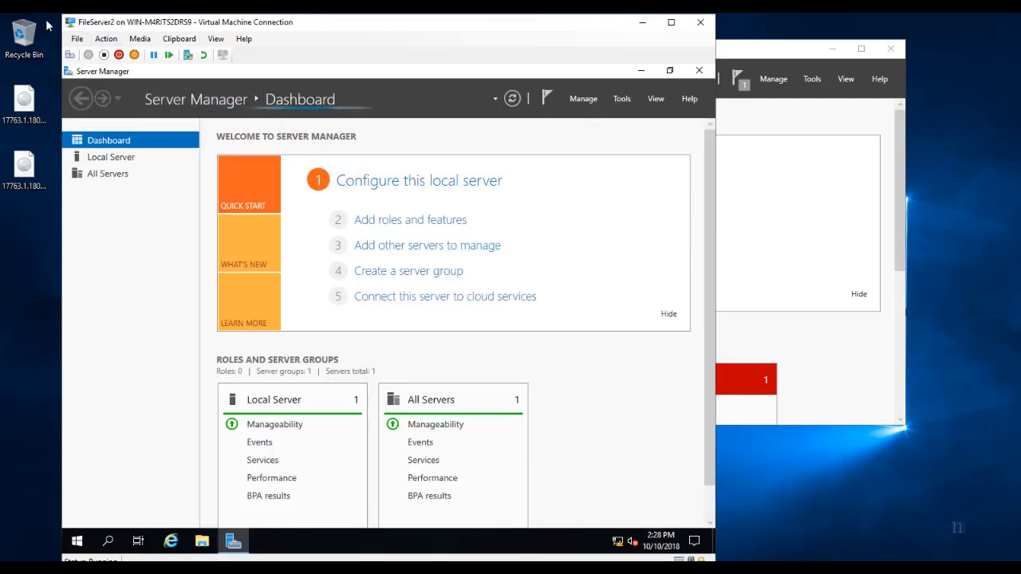
left_click(78, 542)
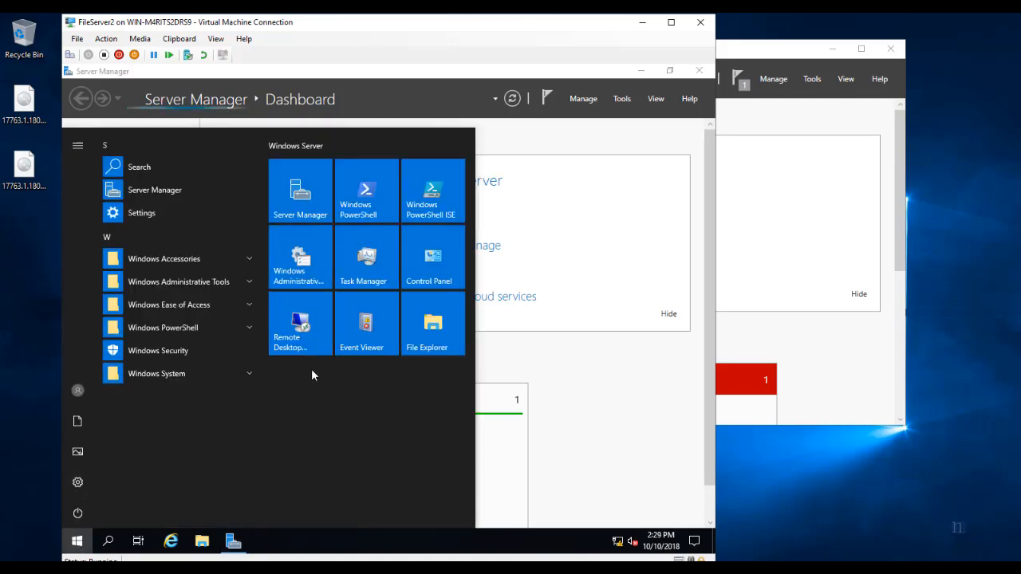
left_click(311, 259)
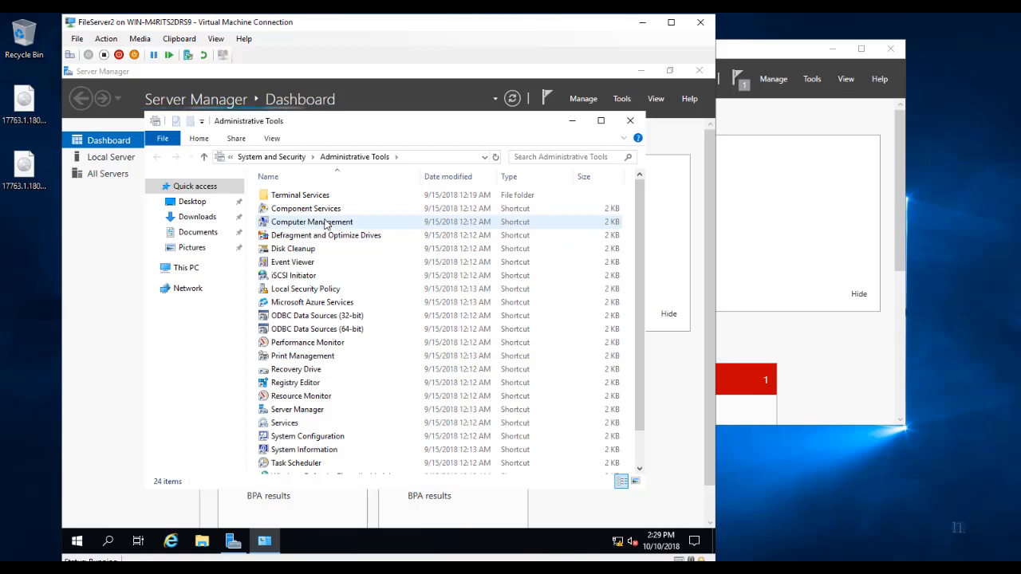
left_click(321, 224)
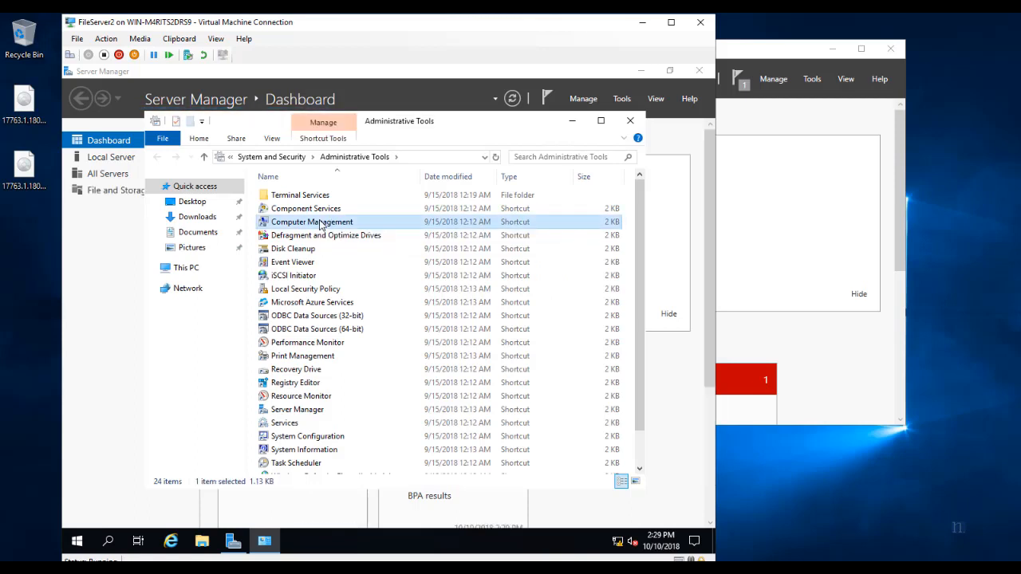
double_click(320, 223)
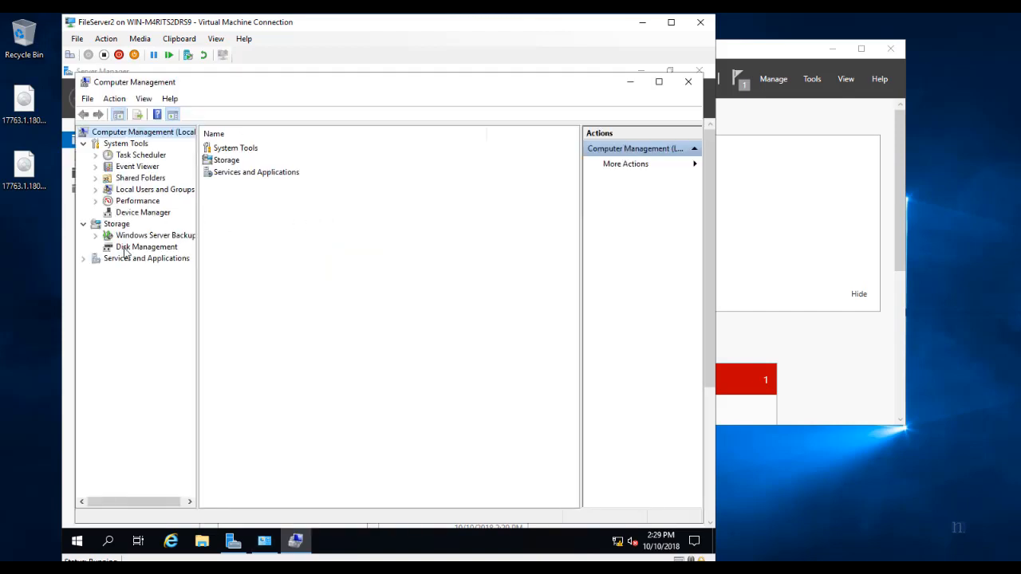
left_click(128, 247)
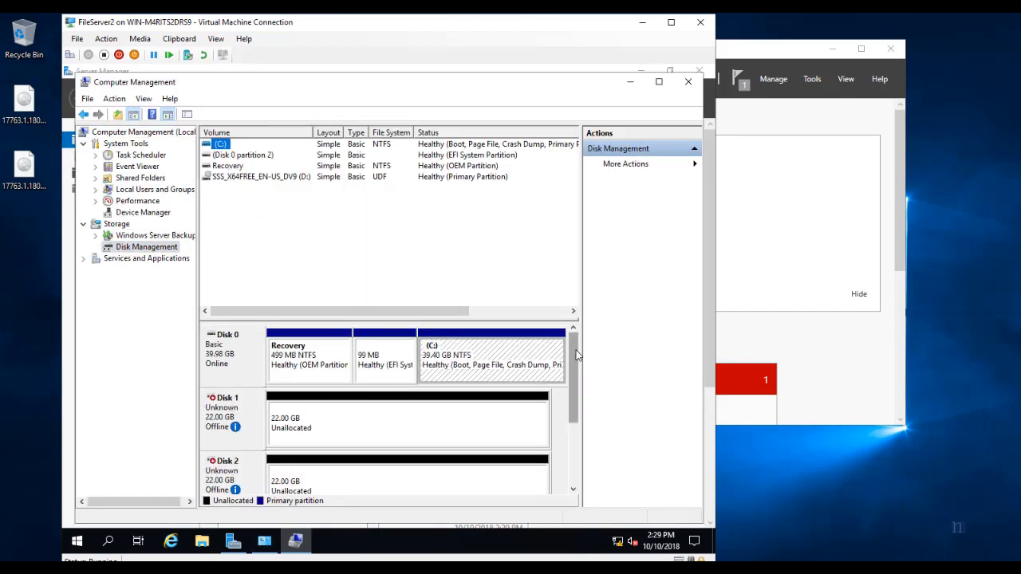
Bring Disks 1 and 2 online and initialize both as GPT.
mouse_move(574, 346)
left_mouse_down()
mouse_move(581, 406)
mouse_move(575, 379)
left_mouse_up()
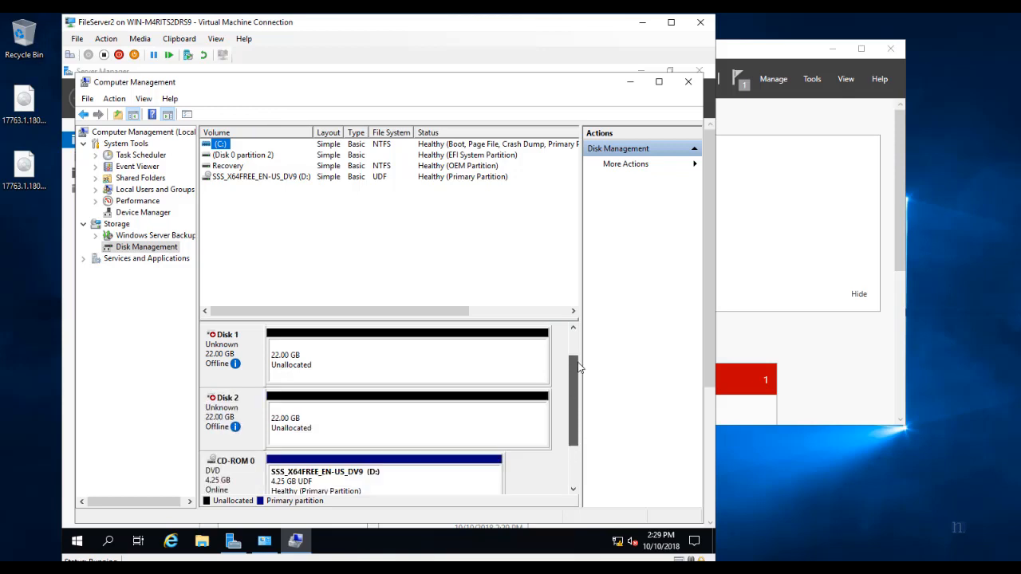
left_click(304, 352)
right_click(262, 334)
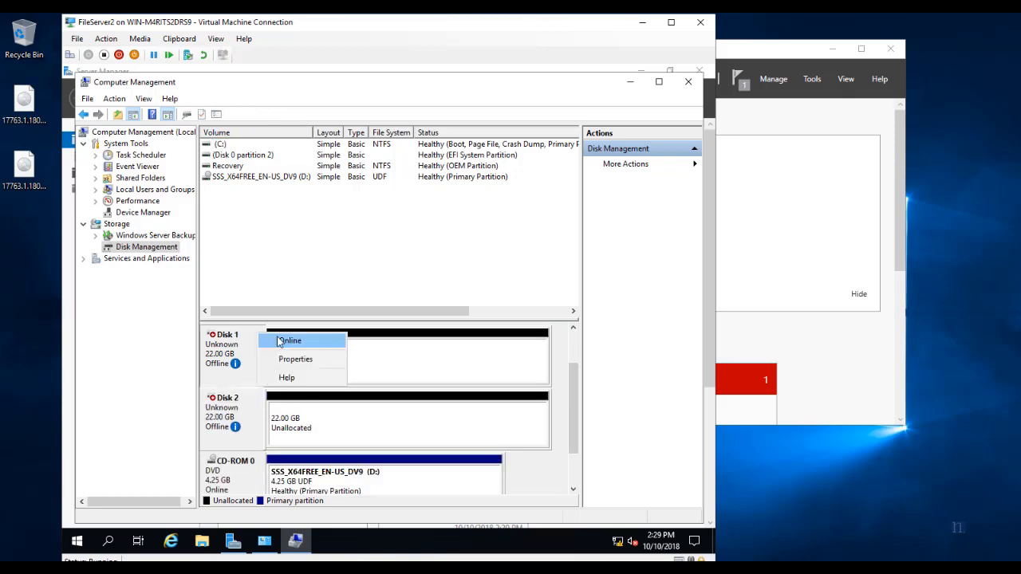
left_click(278, 339)
right_click(249, 407)
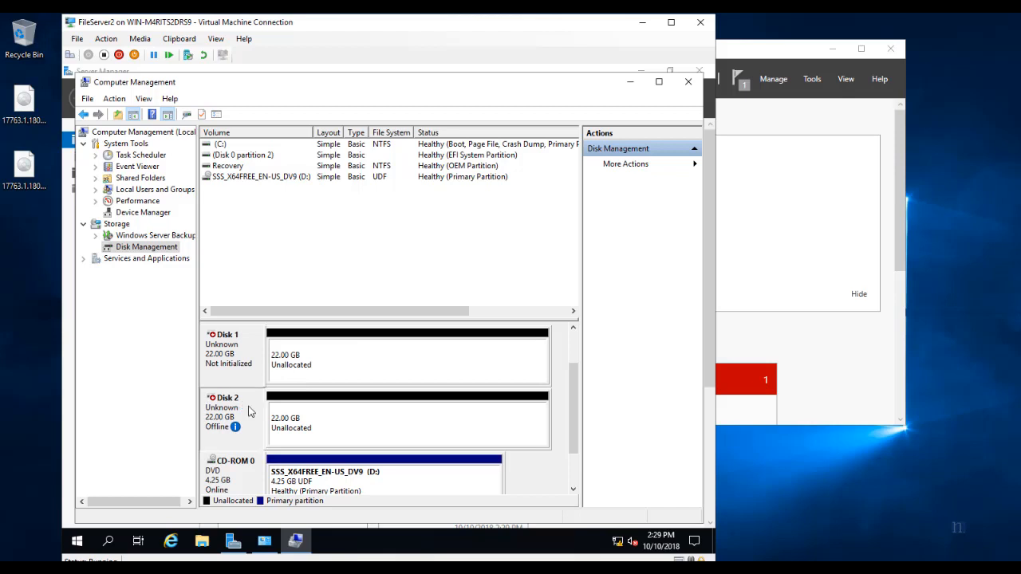
left_click(275, 415)
right_click(322, 343)
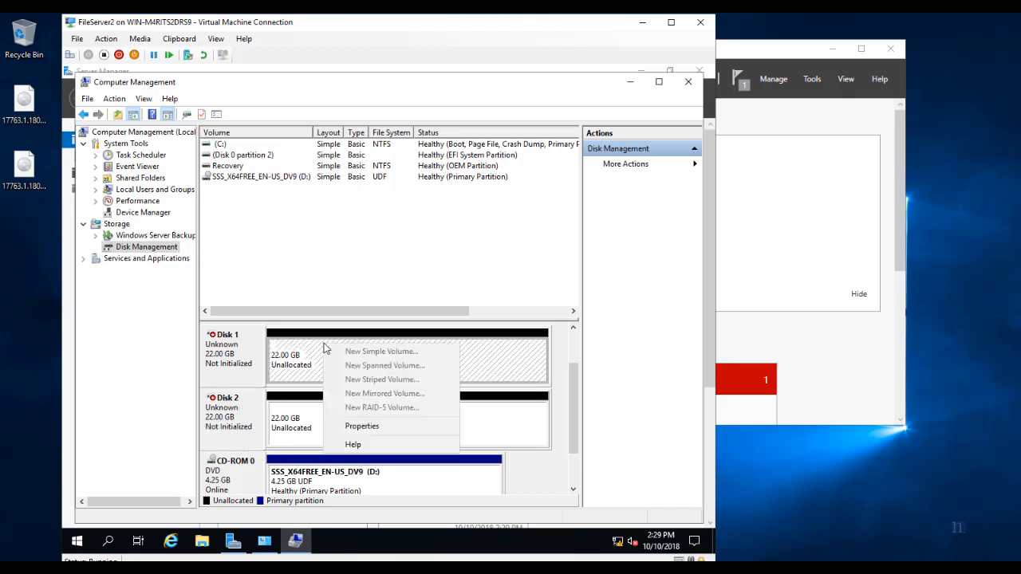
right_click(254, 344)
left_click(274, 356)
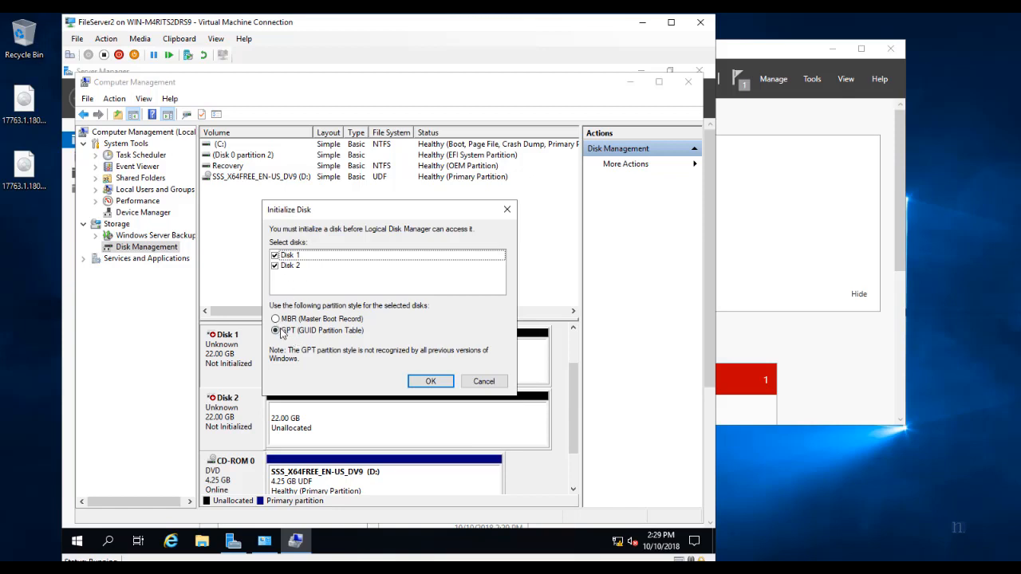
left_click(429, 383)
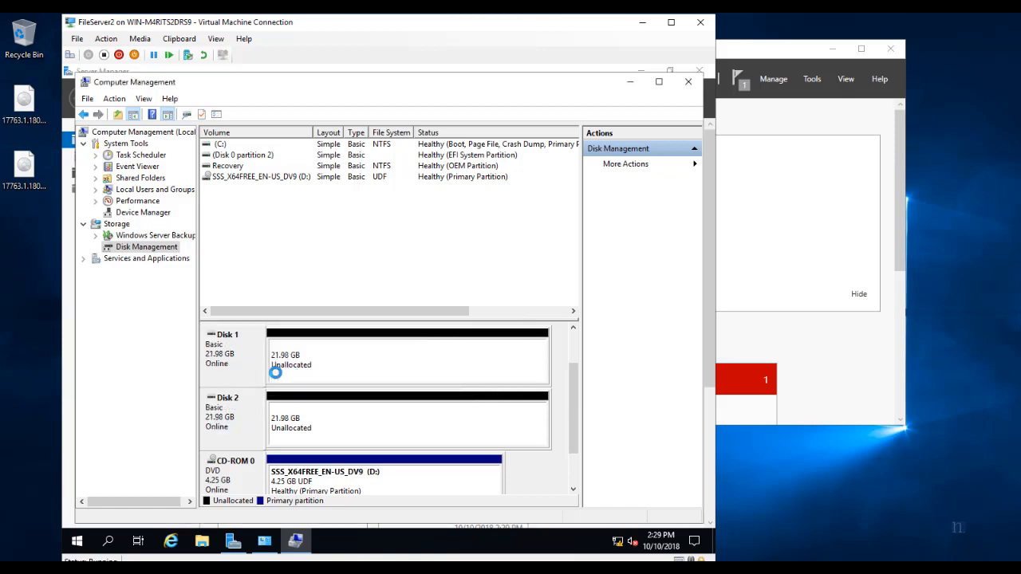
Create the full-size NTFS volume Data1 (E:) on Disk 1.
right_click(314, 349)
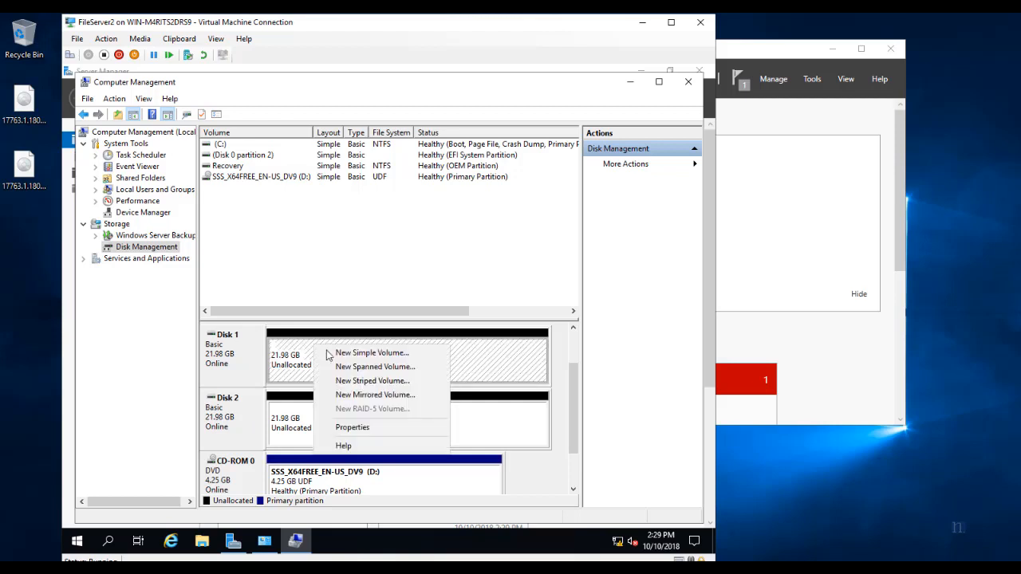
left_click(339, 354)
left_click(449, 374)
left_click(461, 378)
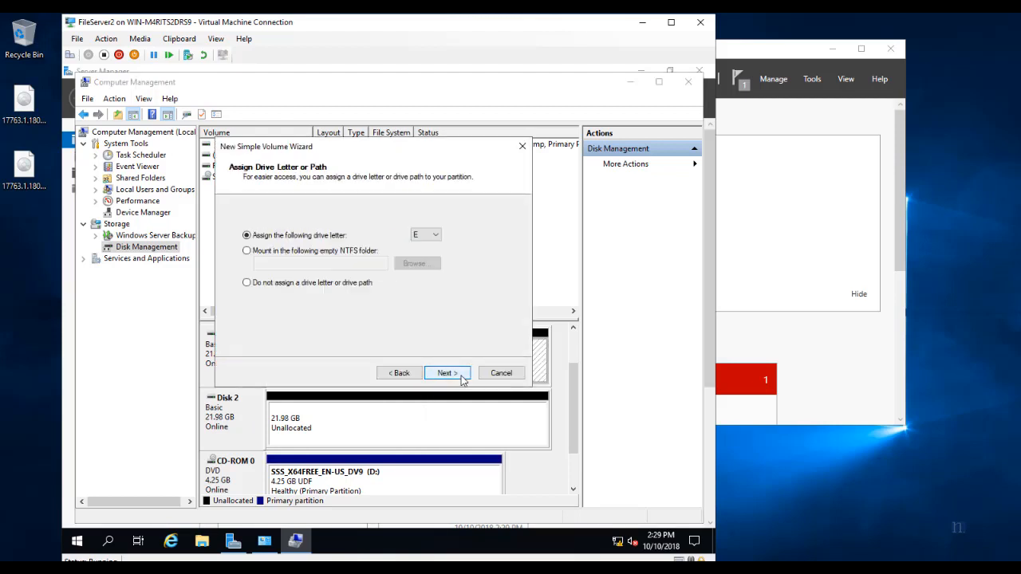
left_click(462, 378)
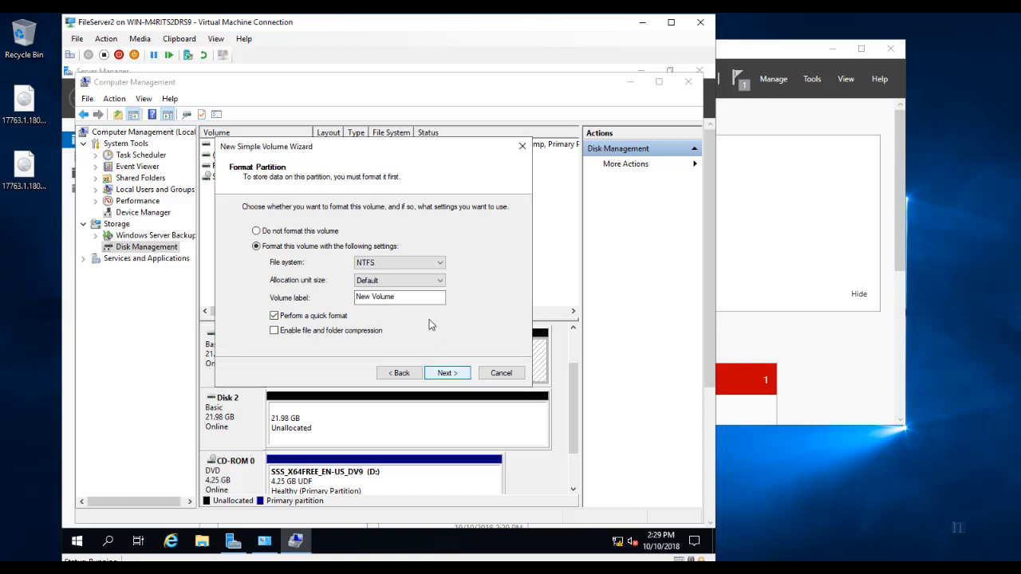
left_click_drag(415, 299, 317, 293)
type("Data1")
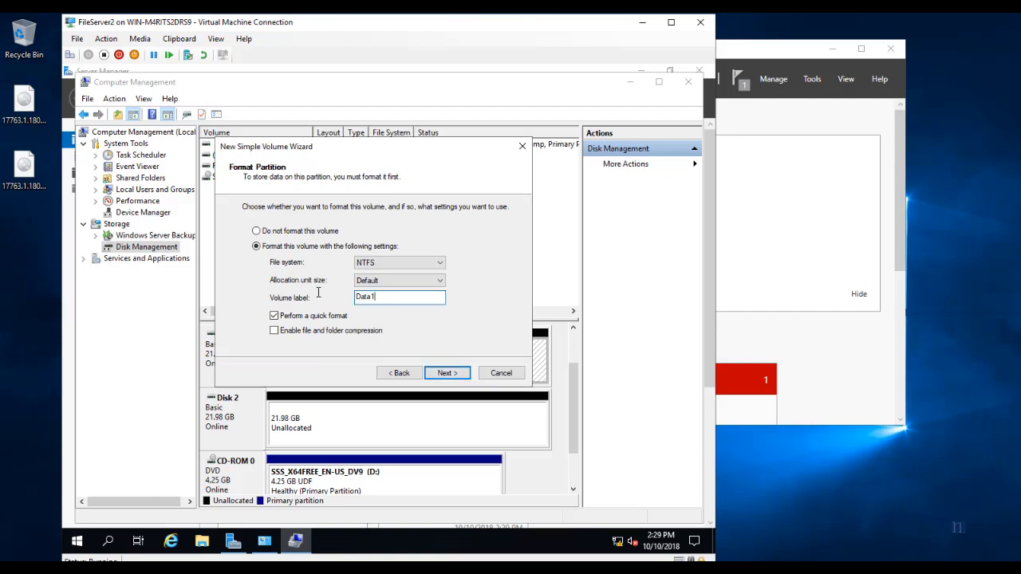
left_click(459, 373)
left_click(461, 373)
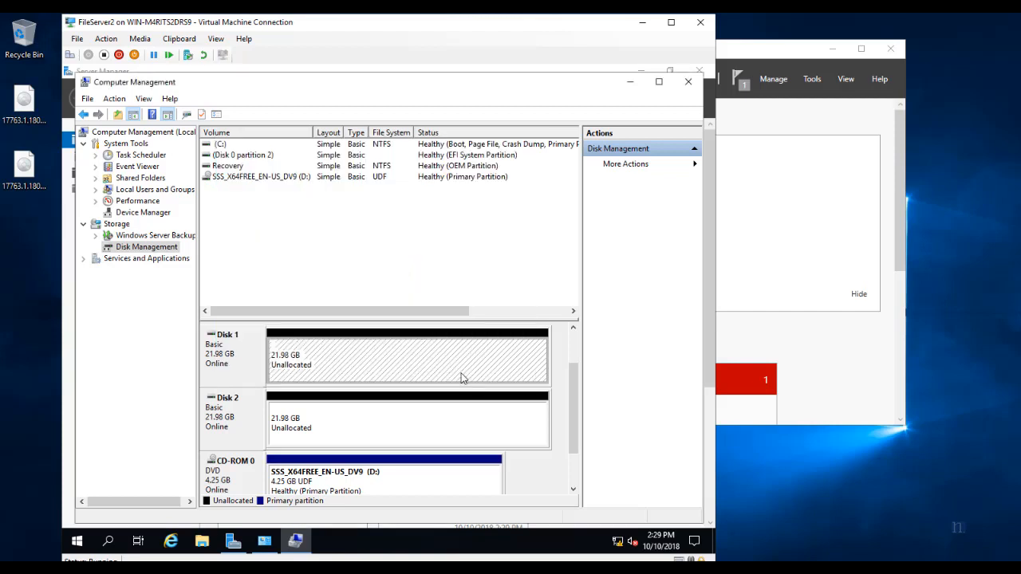
Create the full-size NTFS volume Data2 (F:) on Disk 2.
right_click(384, 418)
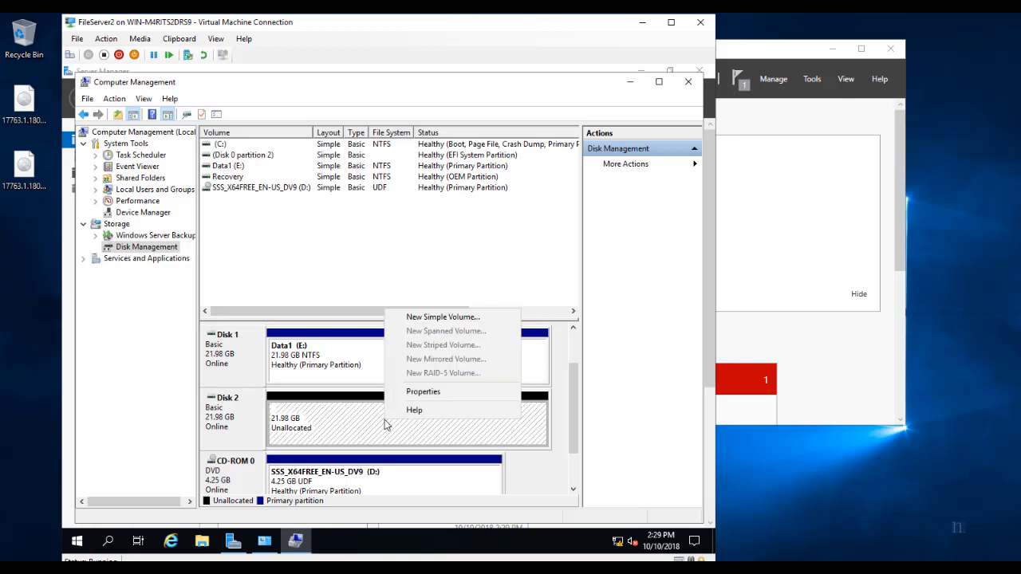
left_click(441, 318)
left_click(439, 376)
left_click(439, 377)
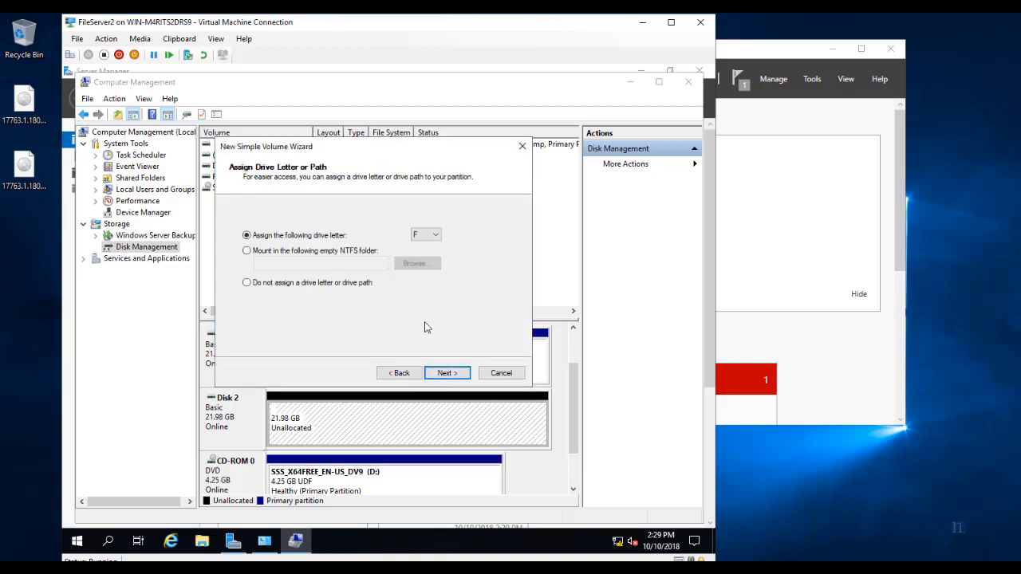
left_click(445, 374)
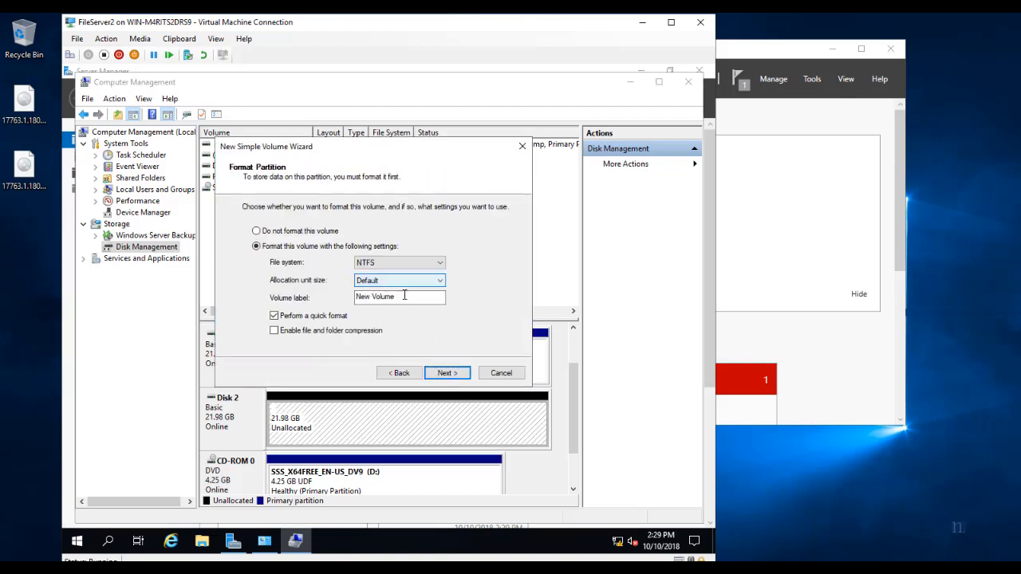
type("Data2")
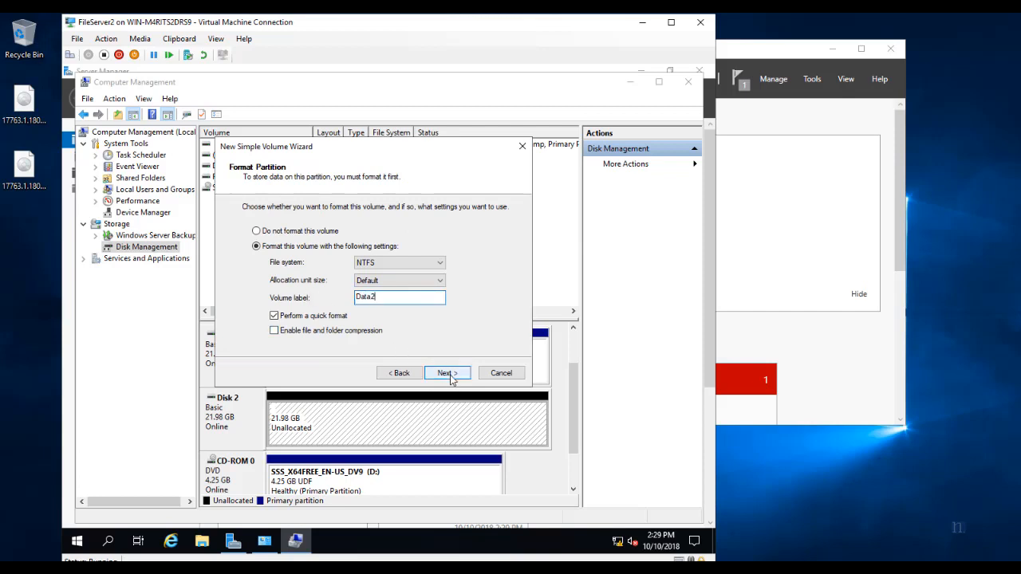
left_click(448, 374)
left_click(446, 373)
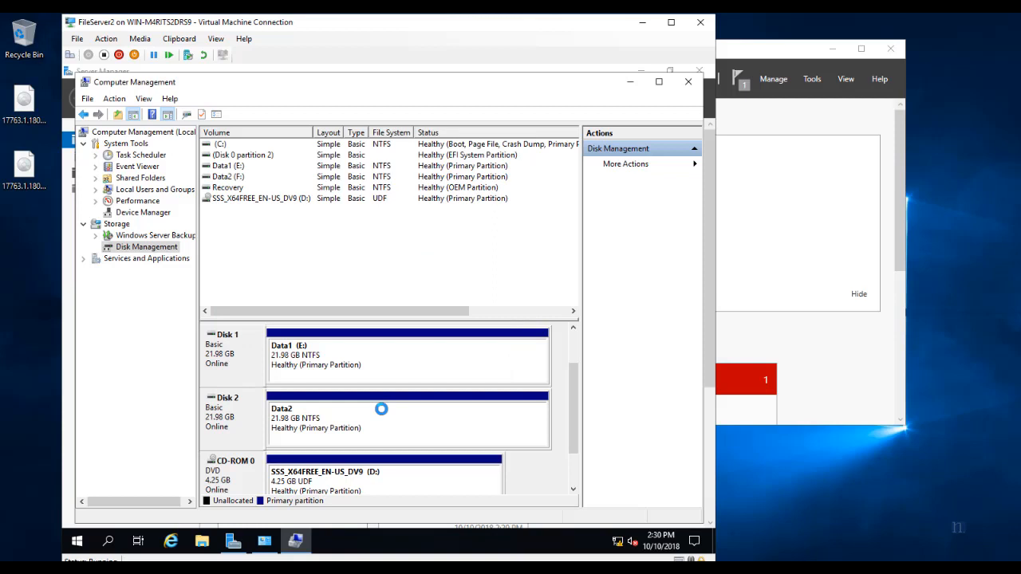
Start the Add Roles and Features wizard on FileServer2 and advance to feature selection.
left_click(686, 85)
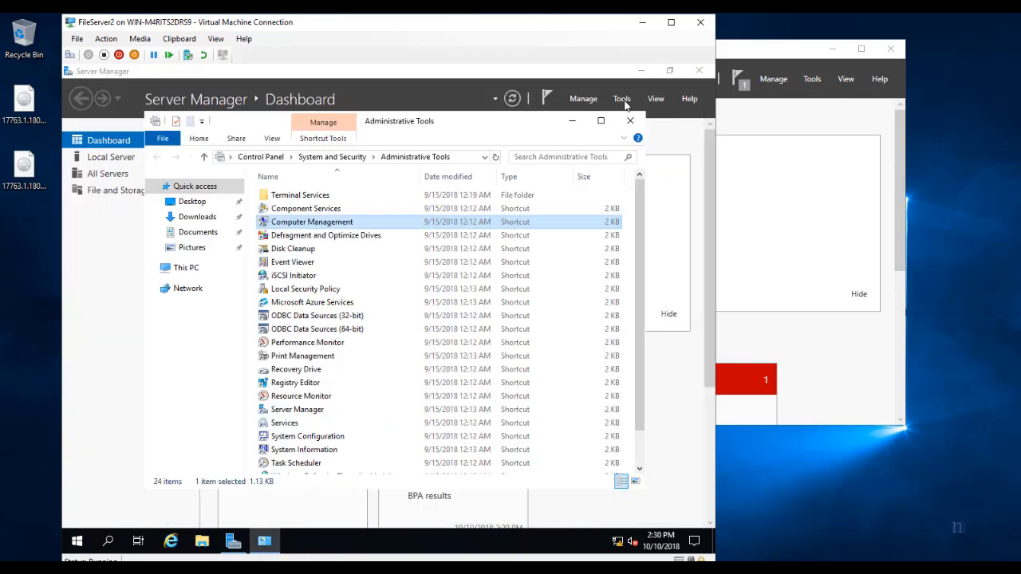
left_click(586, 78)
left_click(459, 220)
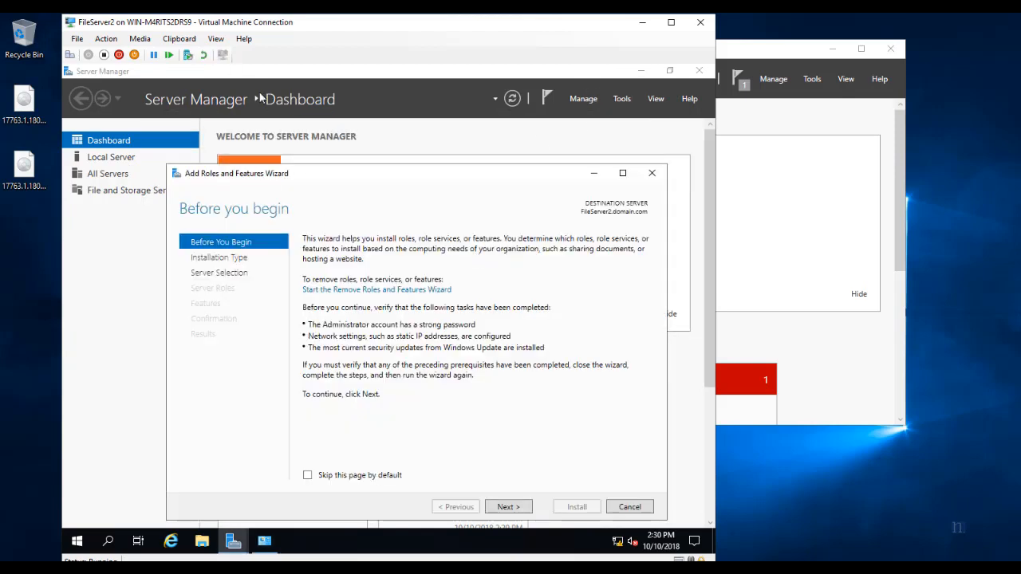
left_click(513, 508)
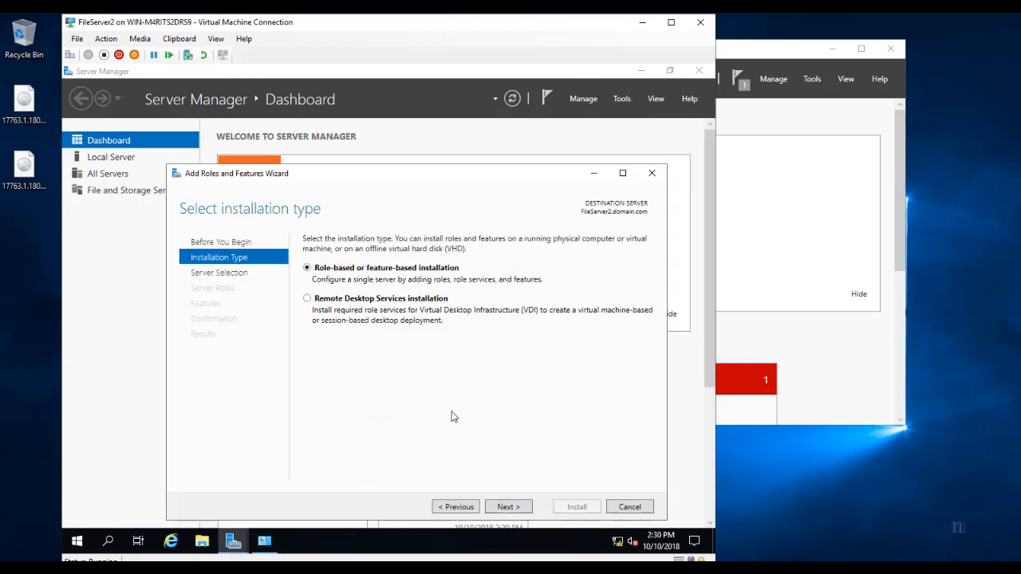
left_click(515, 508)
left_click(516, 508)
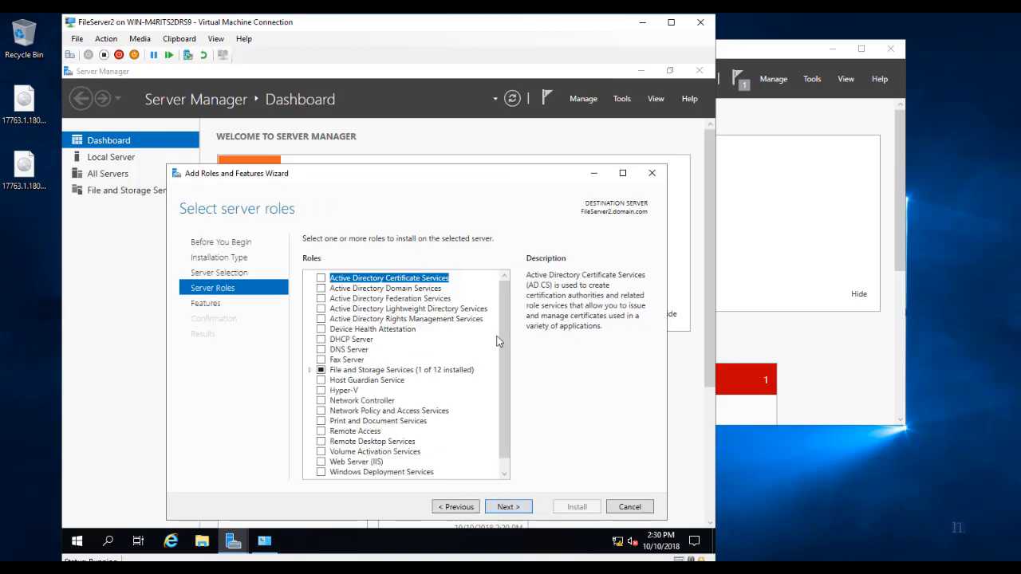
left_click(516, 509)
Install Storage Replica with its management tools, allowing automatic restart of FileServer2.
scroll(331, 449, "down", 10)
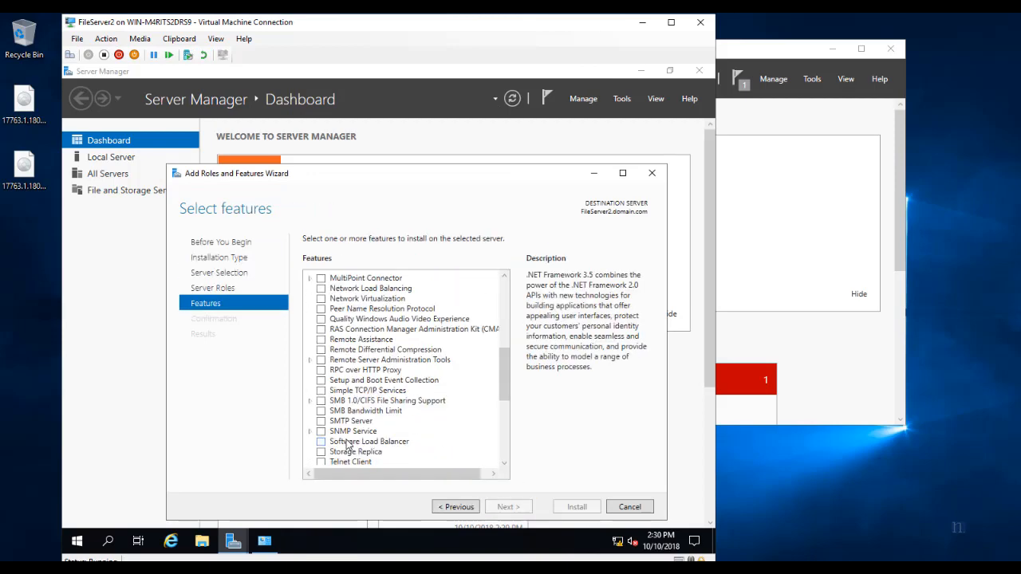
left_click(322, 421)
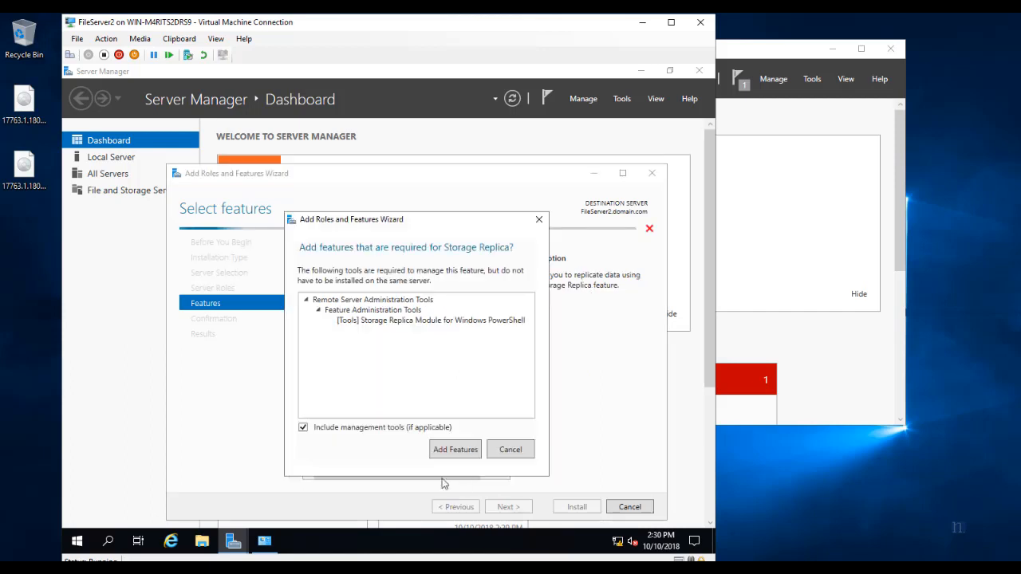
left_click(453, 449)
left_click(508, 508)
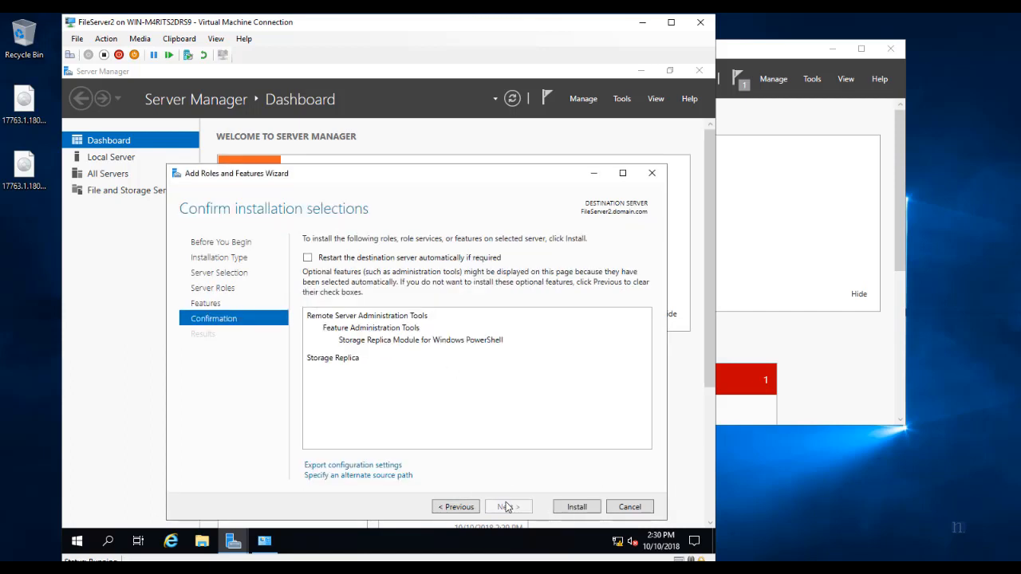
left_click(308, 257)
left_click(477, 346)
left_click(560, 508)
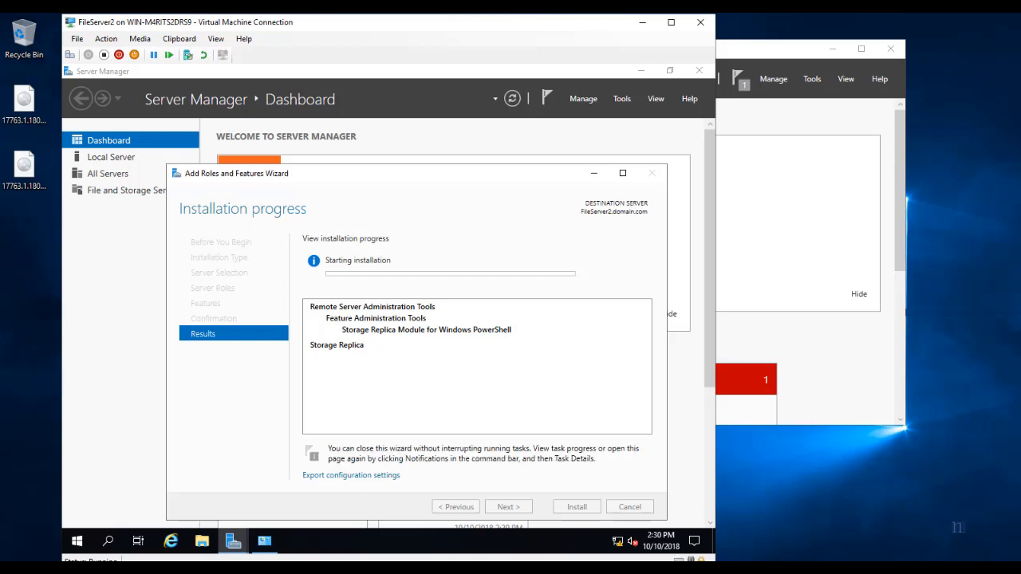
Sign in to FileServer1 with the administrator password and move the FileServer2 console aside.
left_click(249, 511)
left_click(70, 54)
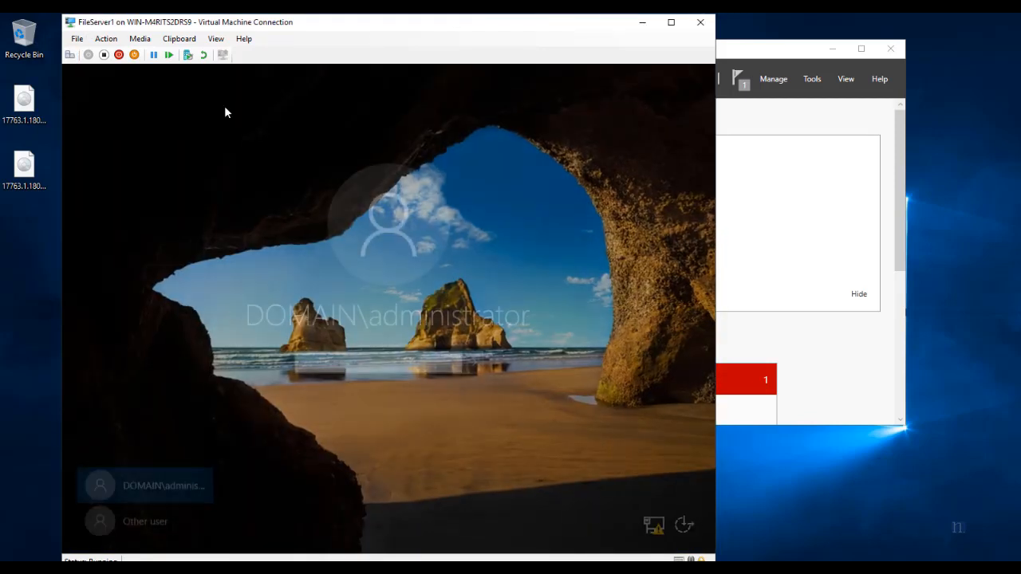
type("••")
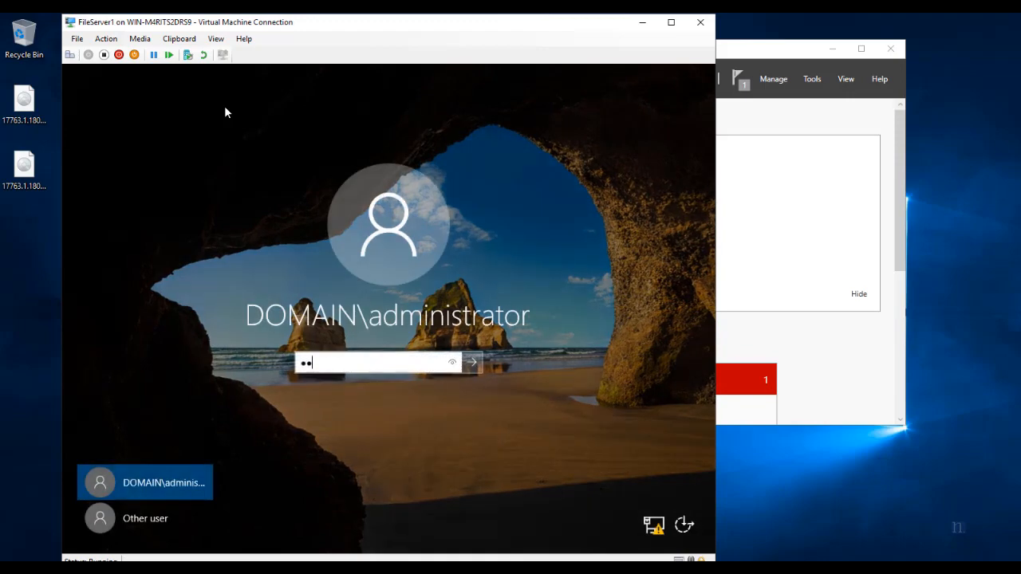
type("••••")
key("Return")
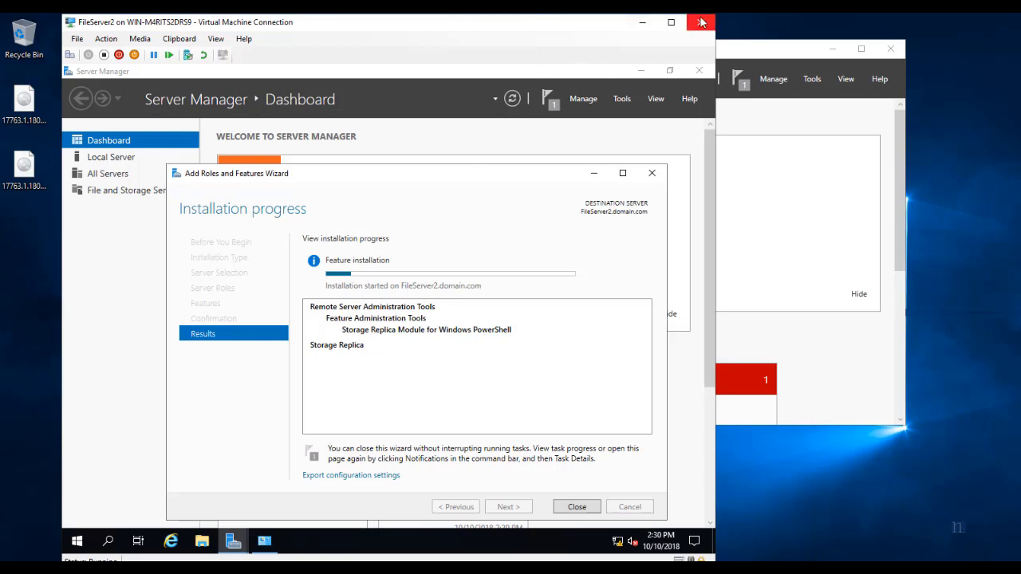
left_click(646, 26)
Connect to the Win10 VM console and choose to sign in as a different user.
right_click(377, 199)
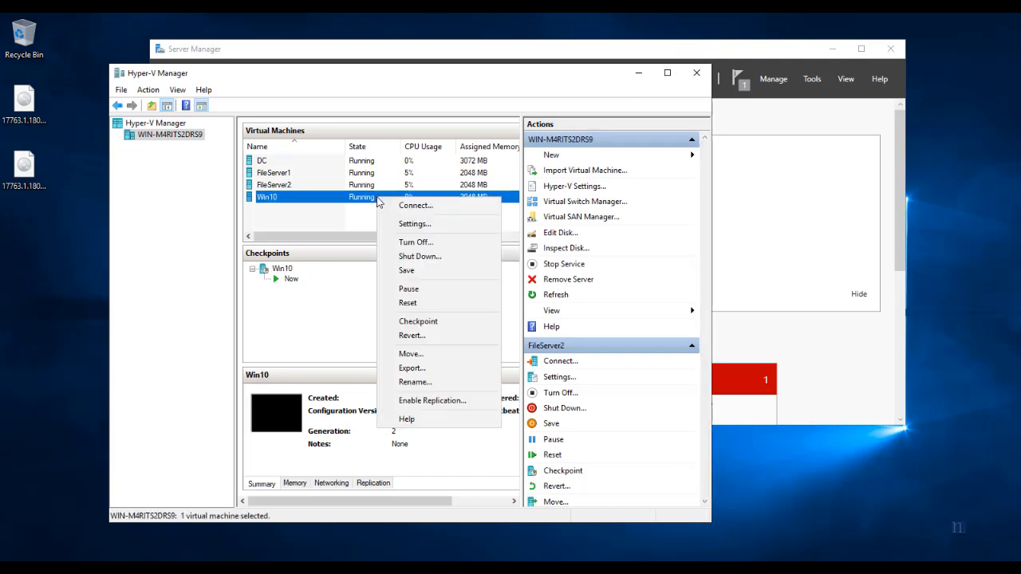
left_click(403, 206)
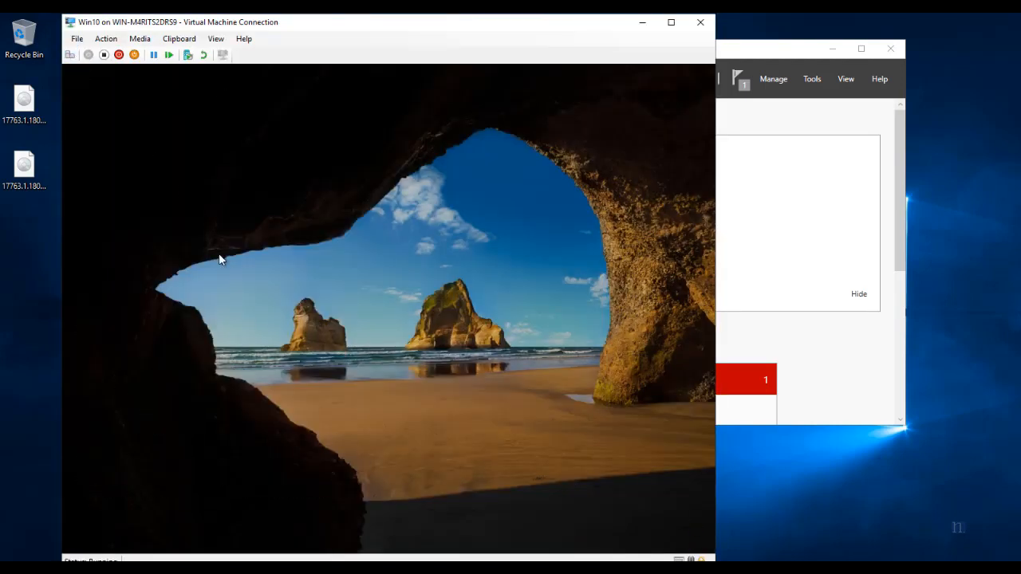
left_click(221, 259)
left_click(126, 519)
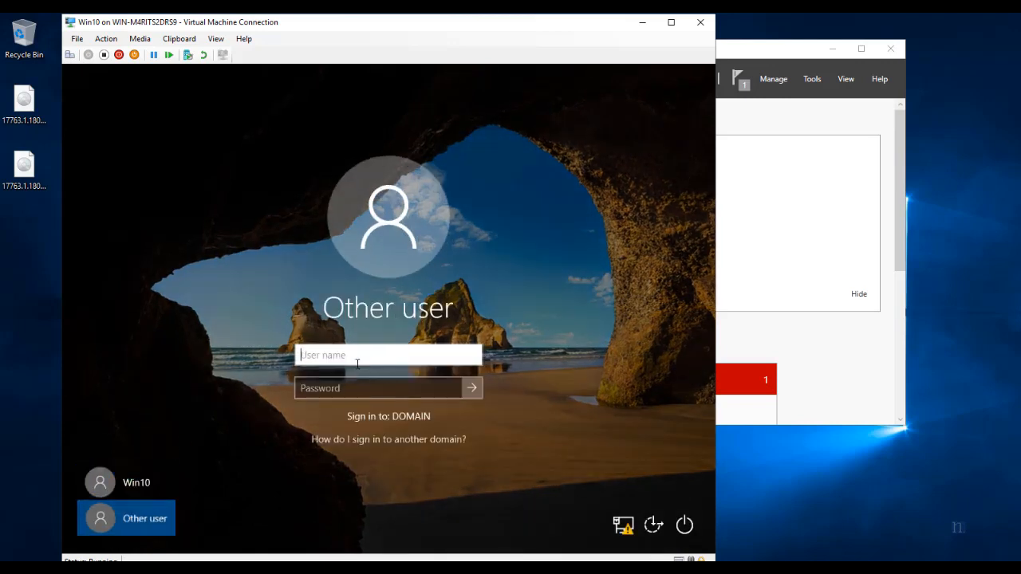
Sign in to Win10 as the domain administrator with the account password.
type("domai")
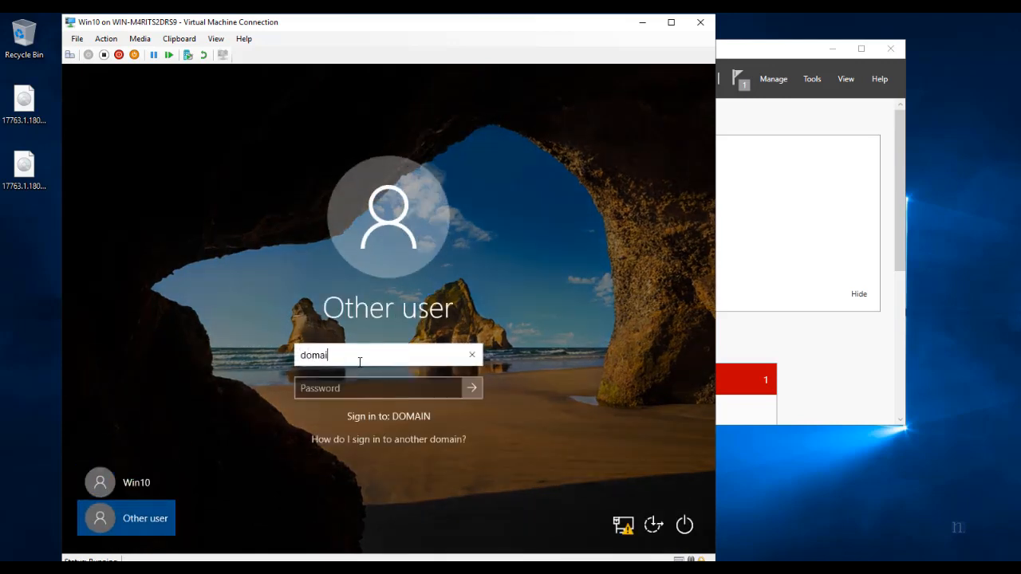
type("n\\administrator")
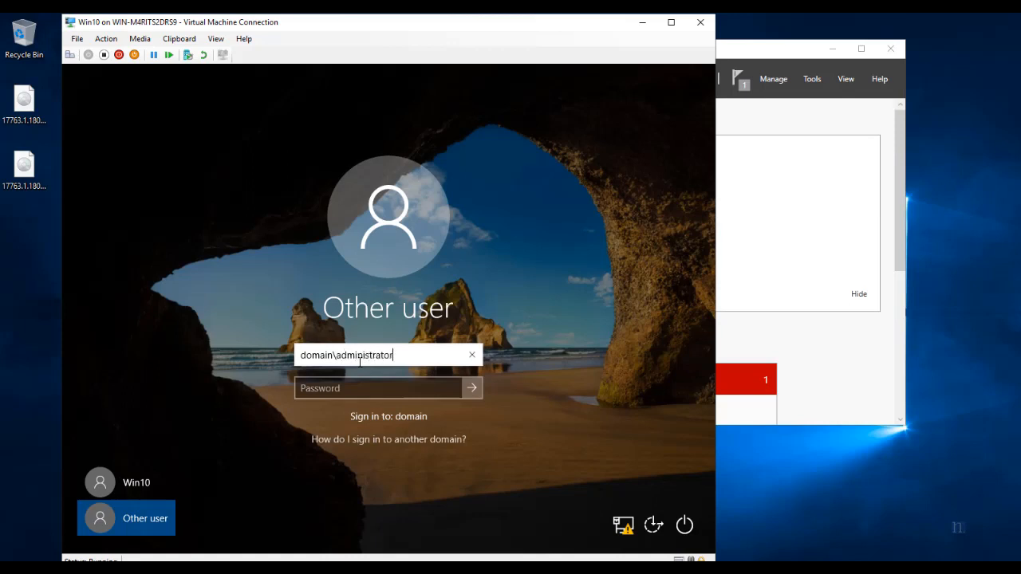
key("Tab")
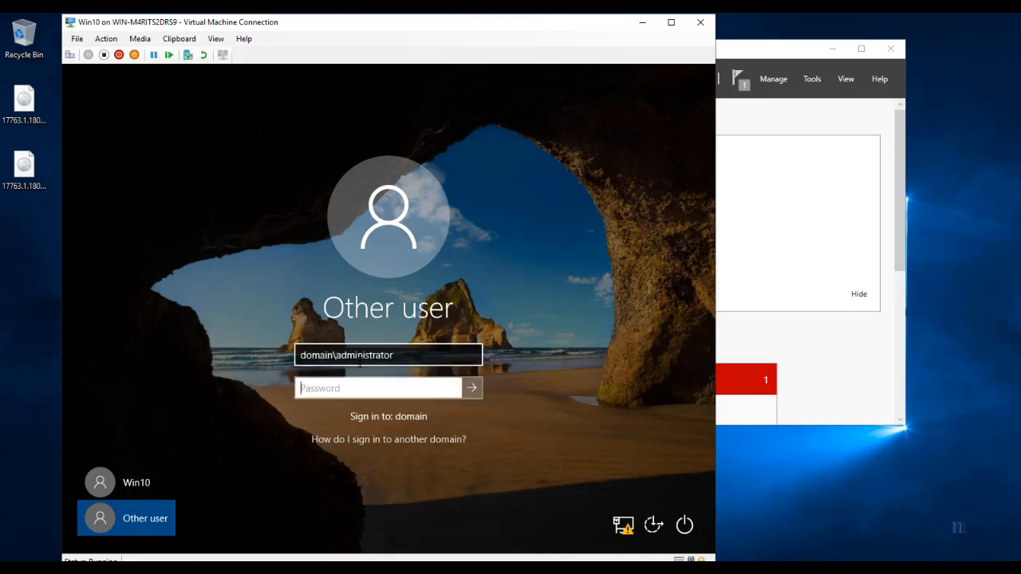
type("P@ssw0rd")
key("Return")
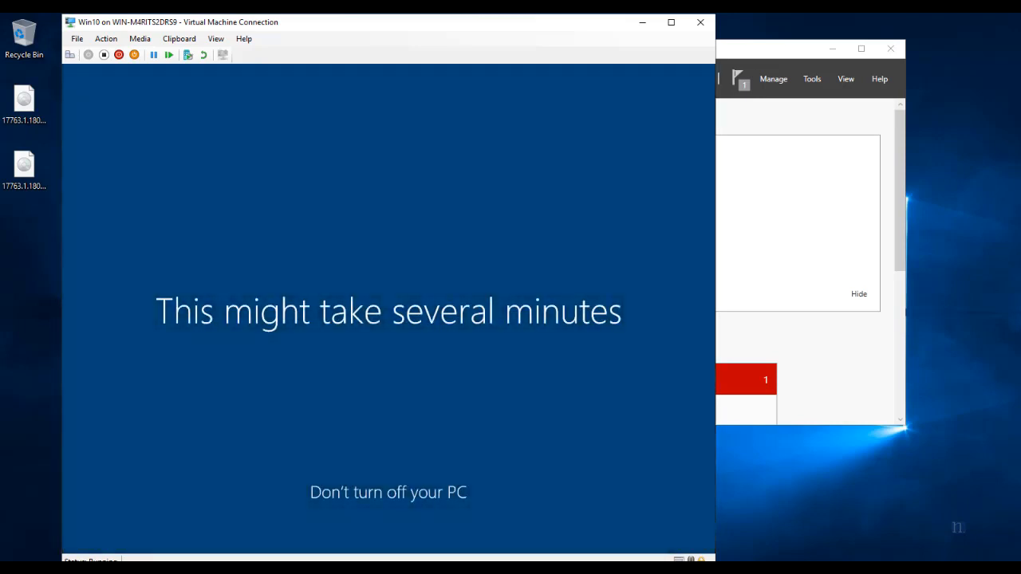
mouse_move(295, 568)
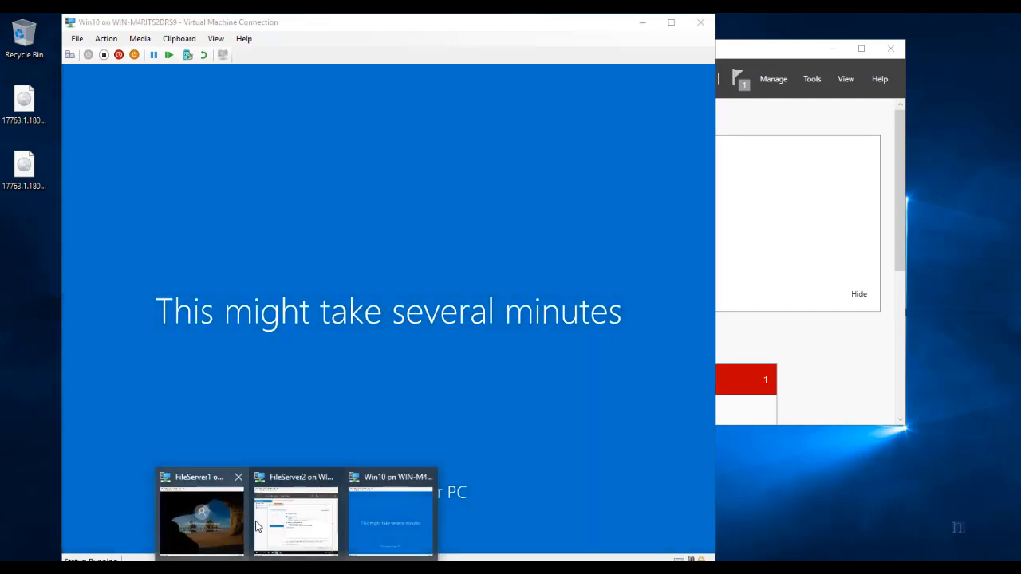
left_click(268, 520)
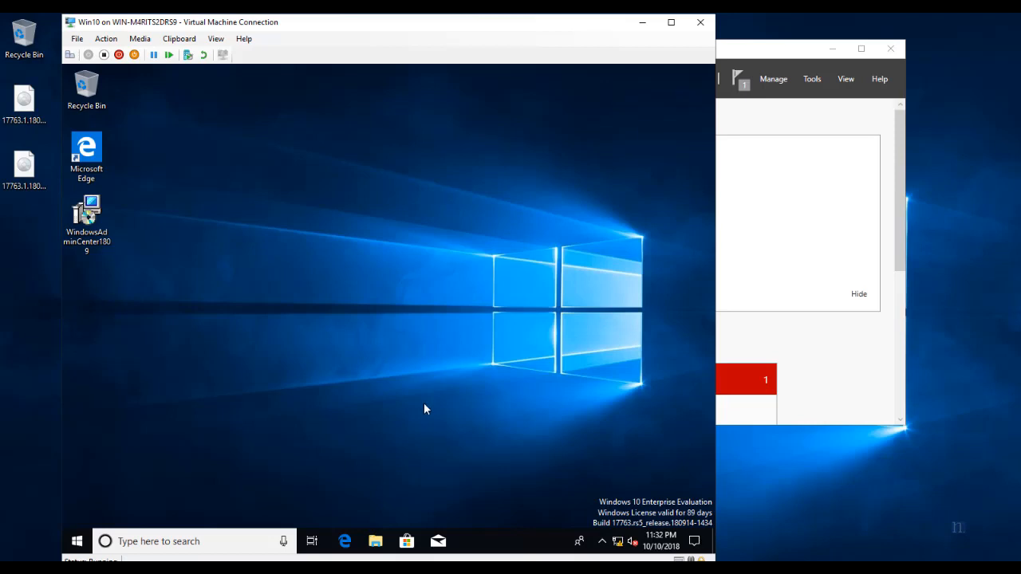
Launch the WindowsAdminCenter1809 installer on the Win10 VM.
left_click(104, 247)
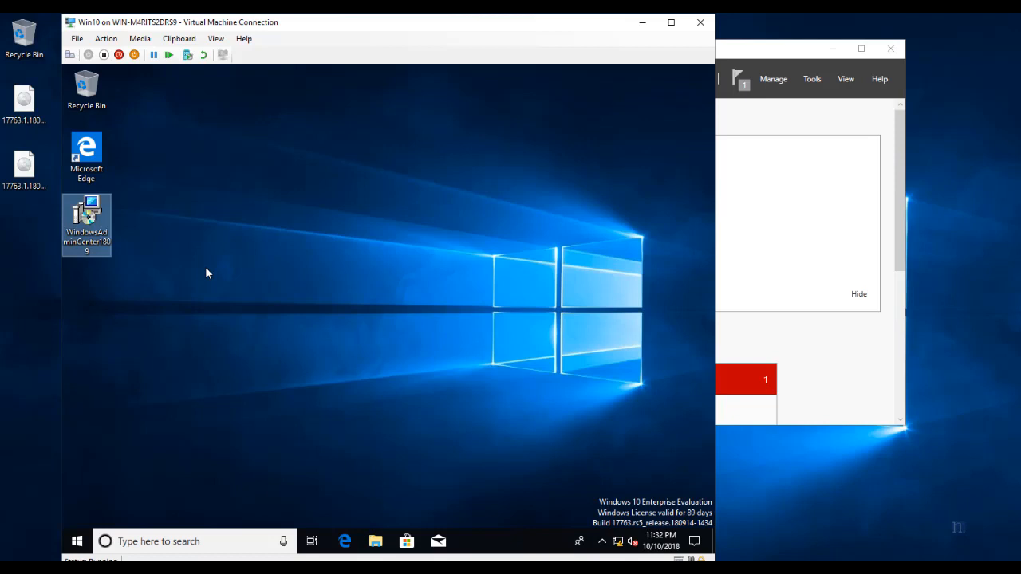
double_click(88, 209)
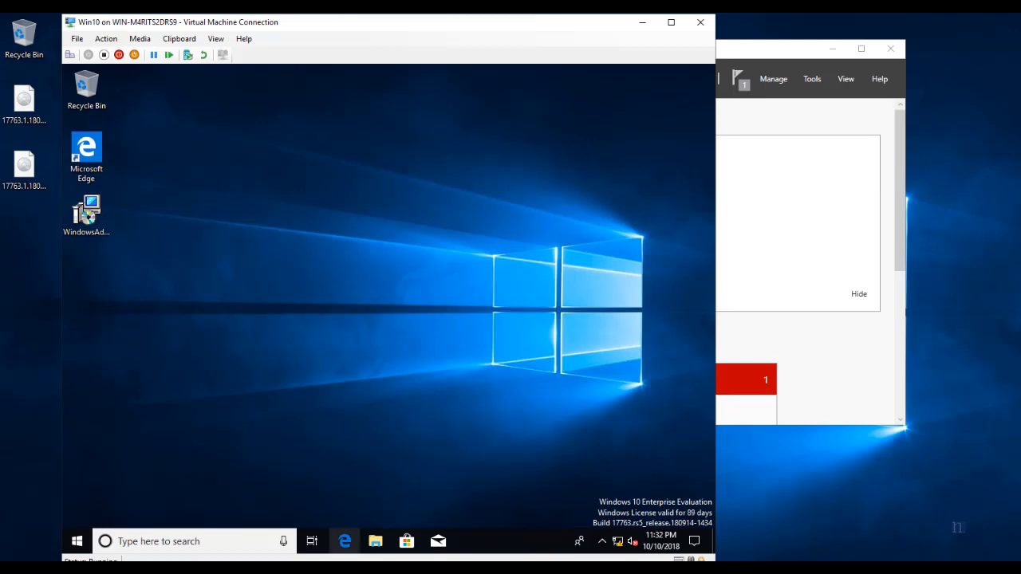
mouse_move(296, 568)
left_click(286, 509)
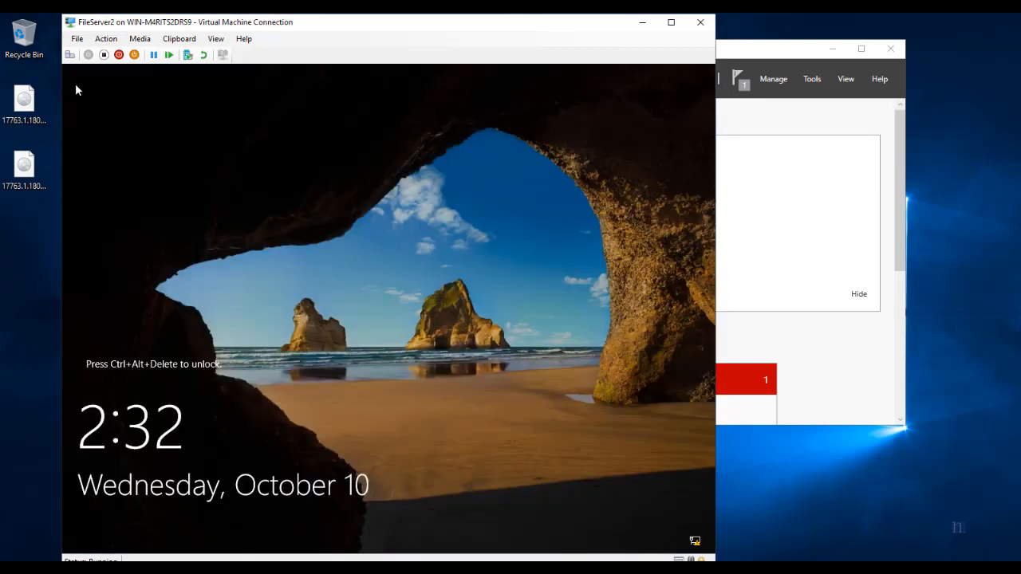
Sign back in to FileServer2 with the administrator password, then close its console.
left_click(70, 56)
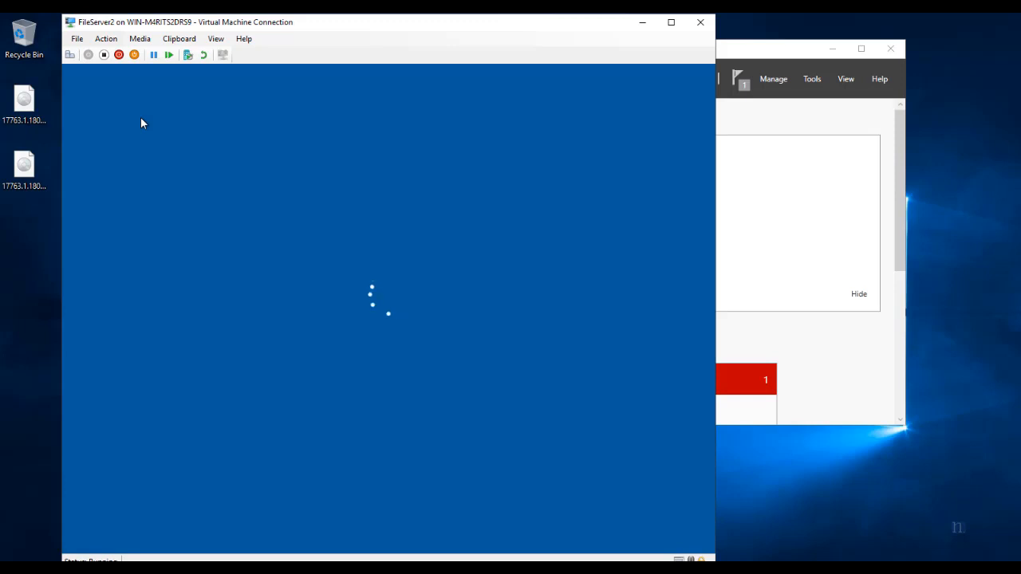
type("••")
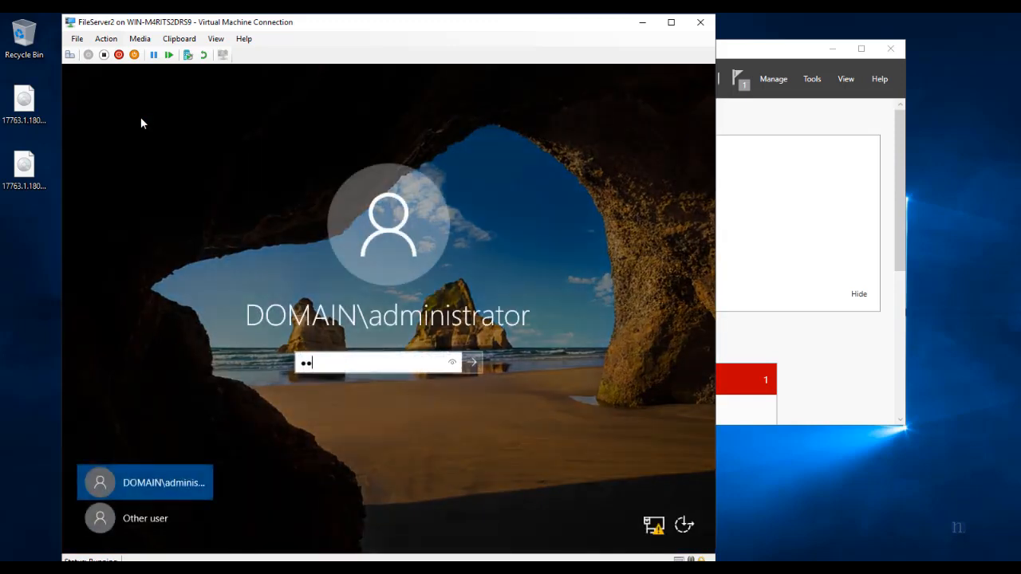
type("••••••")
key("ctrl+a")
key("BackSpace")
type("••••••••")
key("Return")
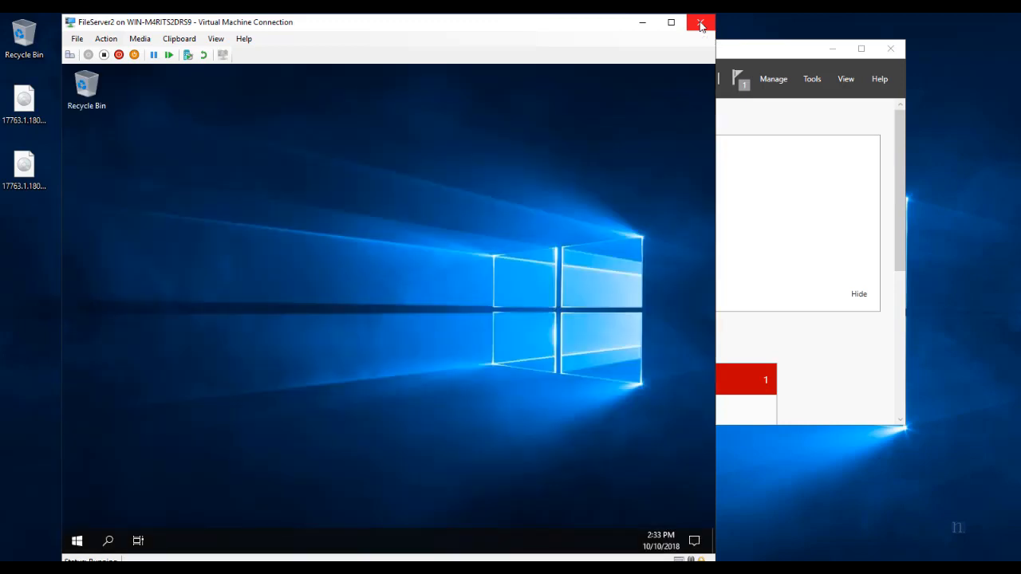
left_click(700, 25)
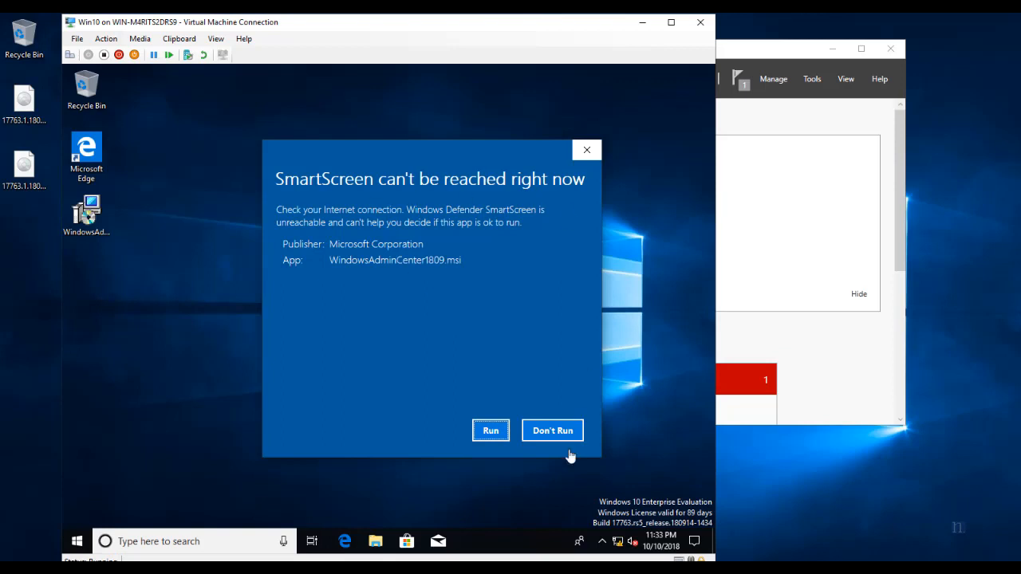
Run the Windows Admin Center setup, accept the license and opt into Microsoft Update.
left_click(491, 435)
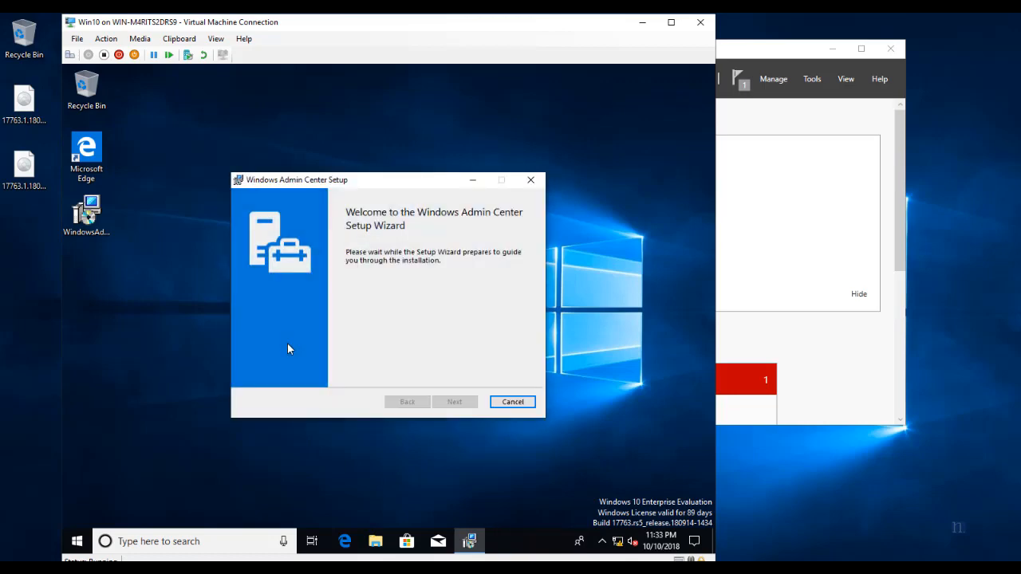
left_click(453, 396)
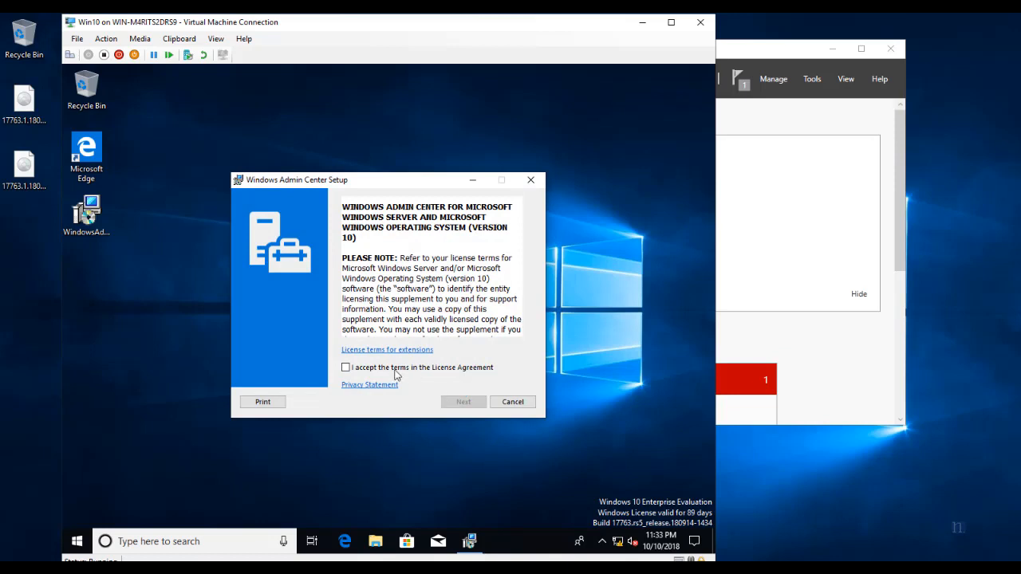
left_click(463, 401)
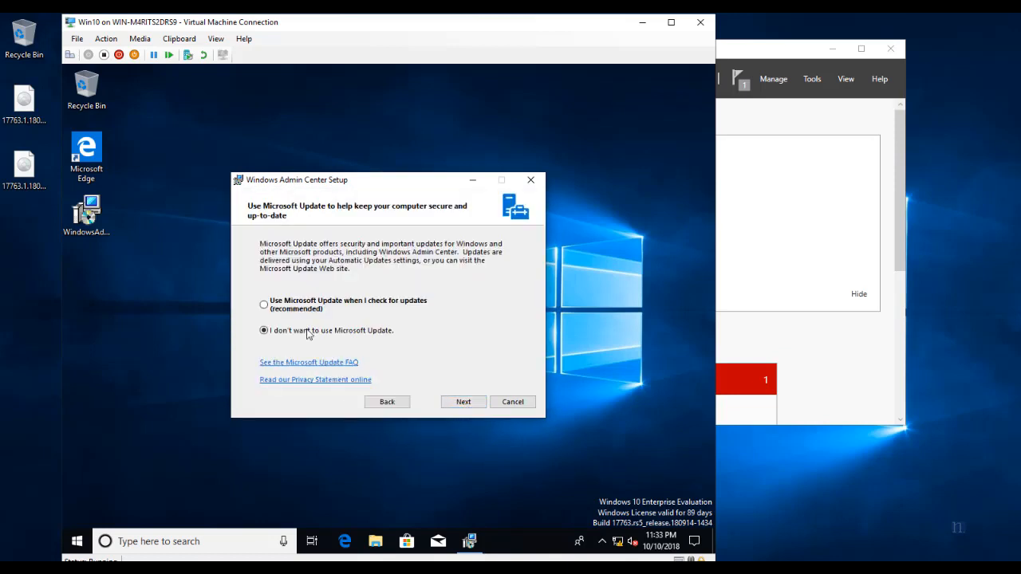
left_click(275, 310)
left_click(456, 403)
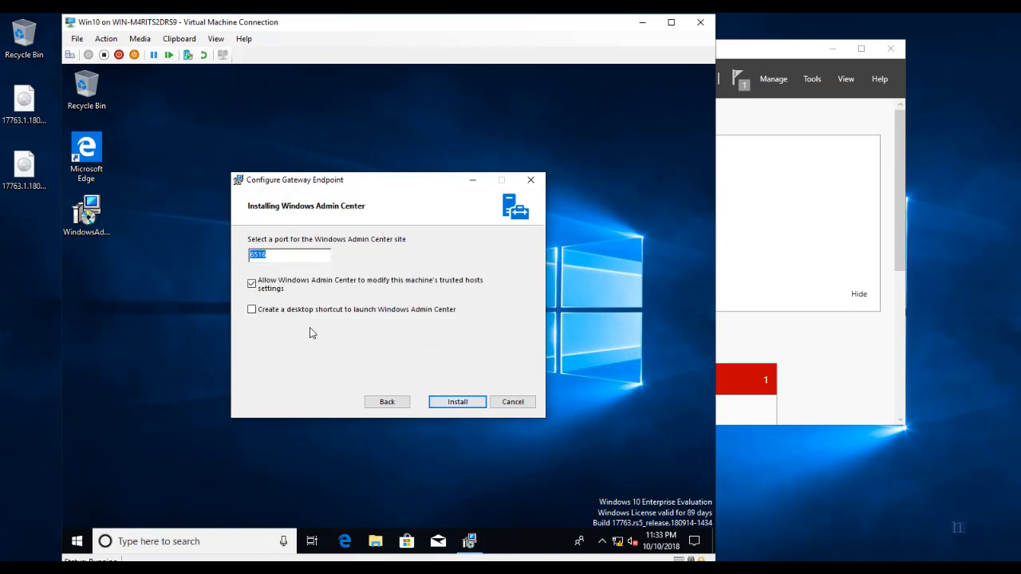
Keep gateway port 6516, add a desktop shortcut, install, and open Windows Admin Center afterwards.
left_click_drag(293, 254, 217, 263)
left_click(282, 253)
left_click(252, 311)
left_click(432, 401)
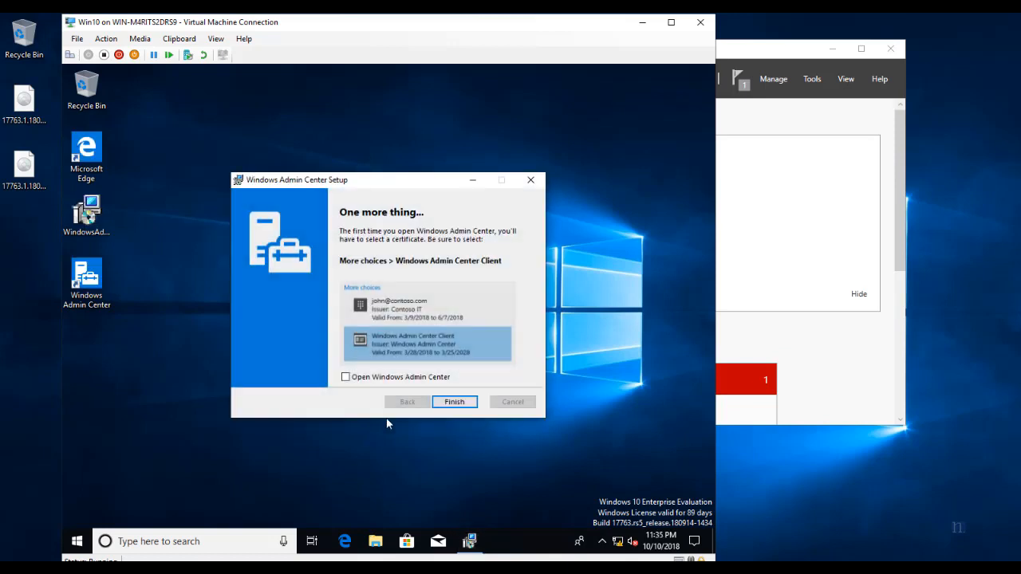
left_click(347, 378)
Finish setup, skip the welcome tour, connect to win10.domain.com and maximize Edge.
left_click(459, 404)
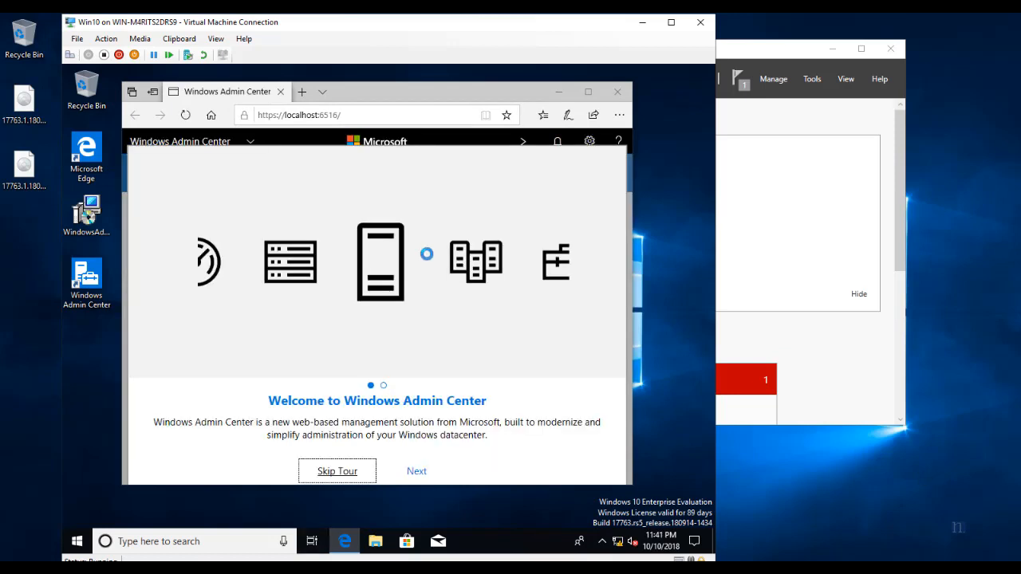
left_click(348, 471)
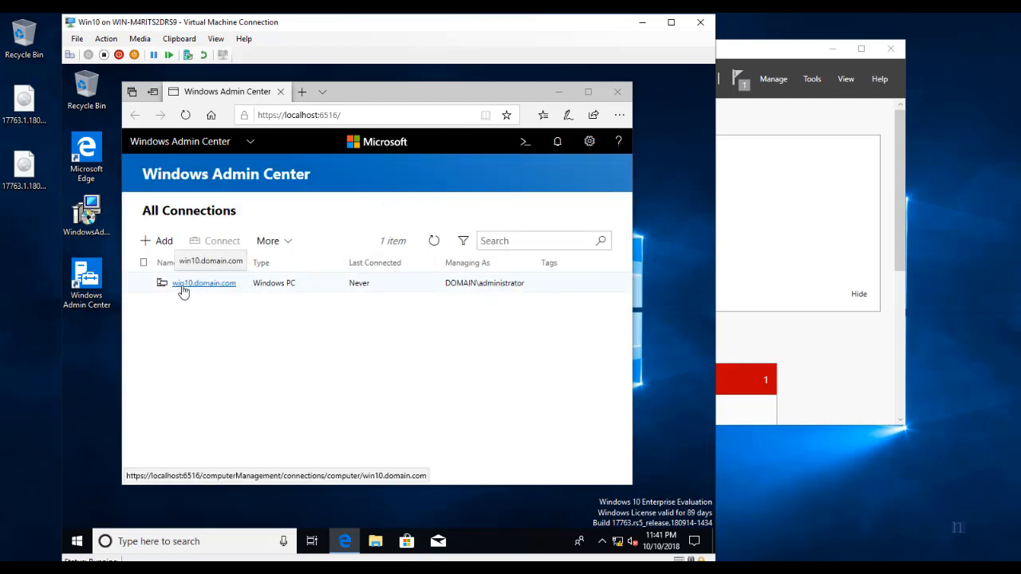
left_click(214, 285)
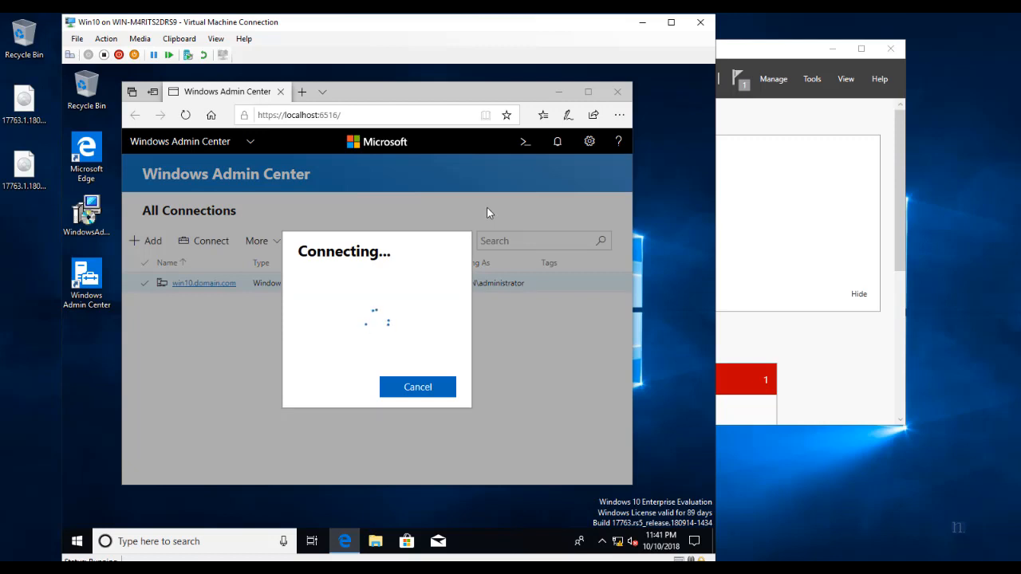
left_click(591, 94)
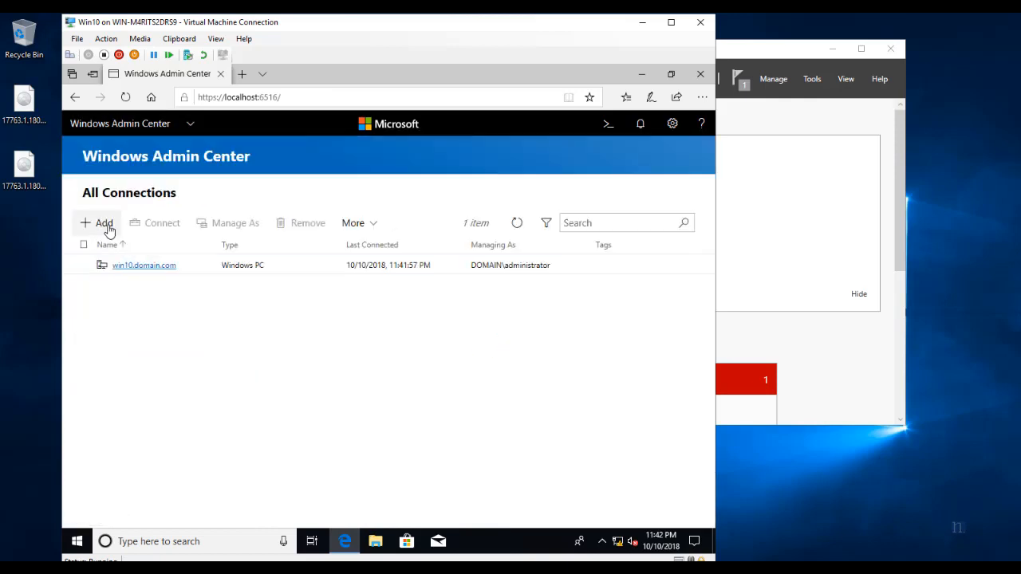
Add fileserver1 as a server connection once it is found.
left_click(105, 223)
left_click(419, 188)
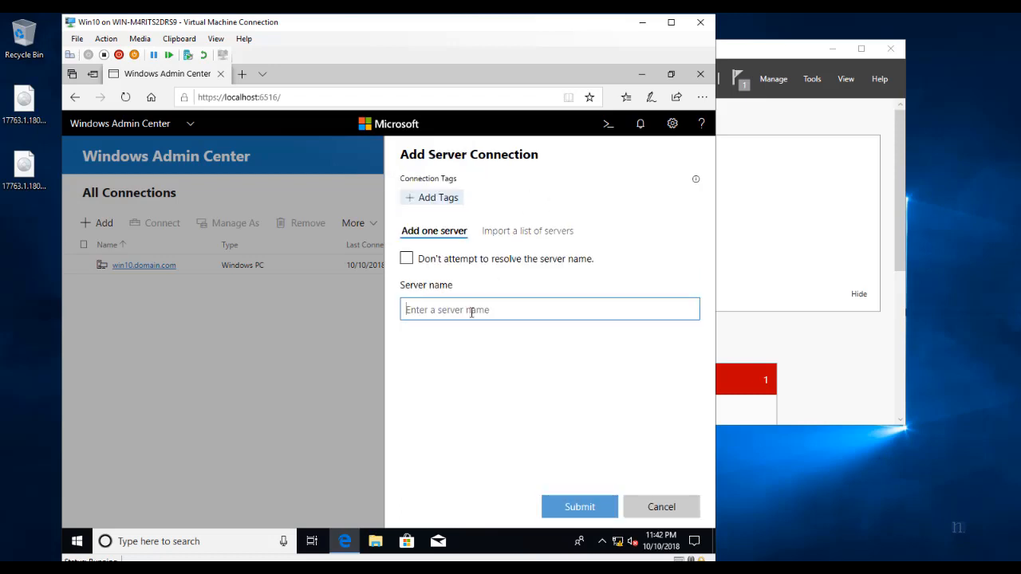
type("filesserver1")
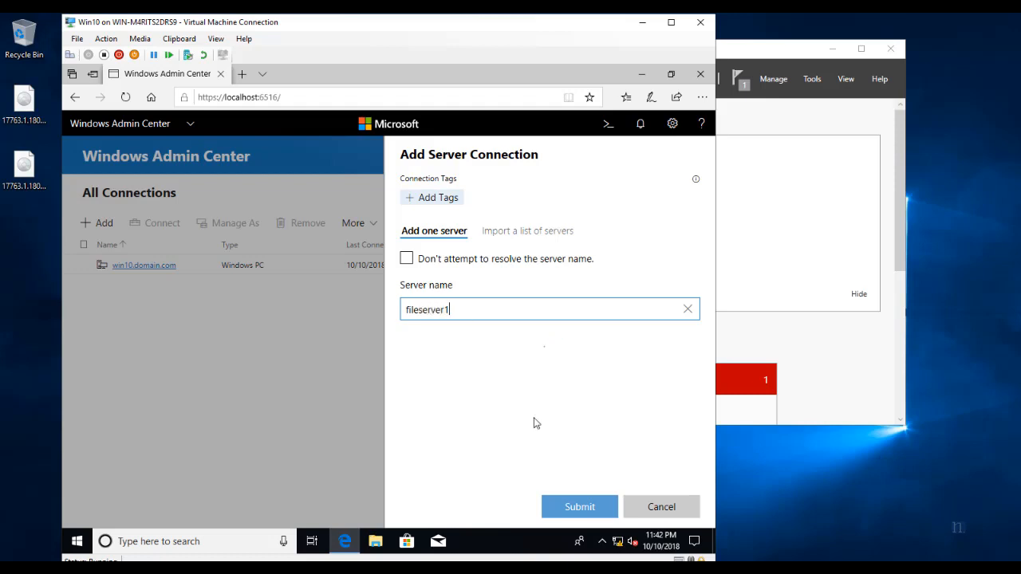
left_click(566, 484)
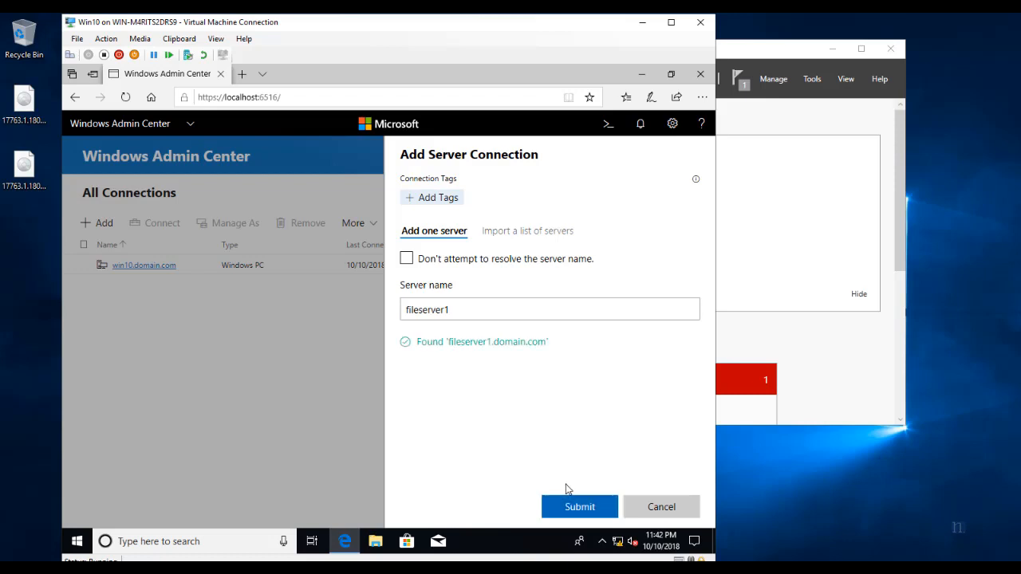
left_click_drag(417, 342, 553, 343)
left_click(596, 509)
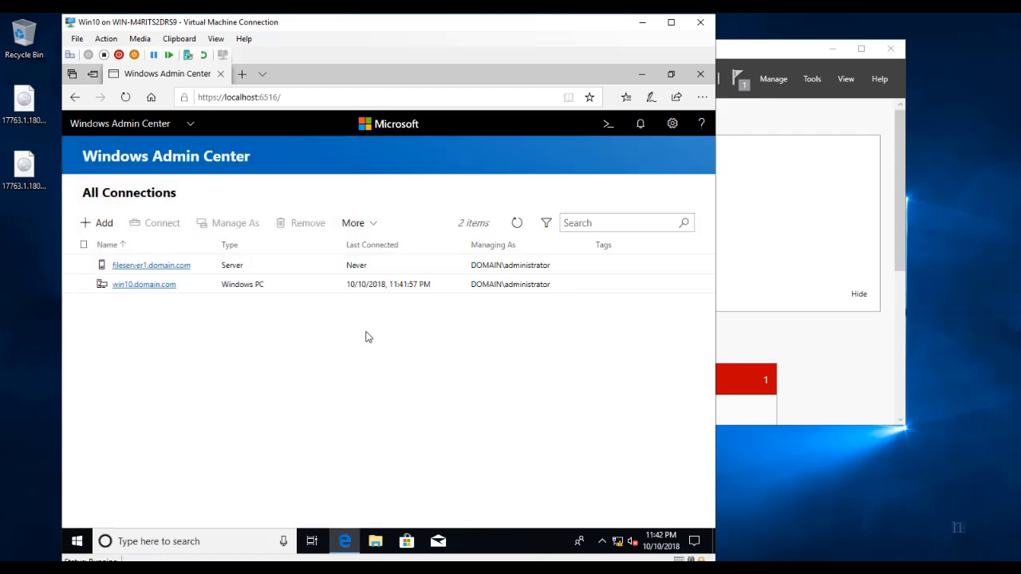
Add fileserver2 as a server connection once it is found.
left_click(104, 223)
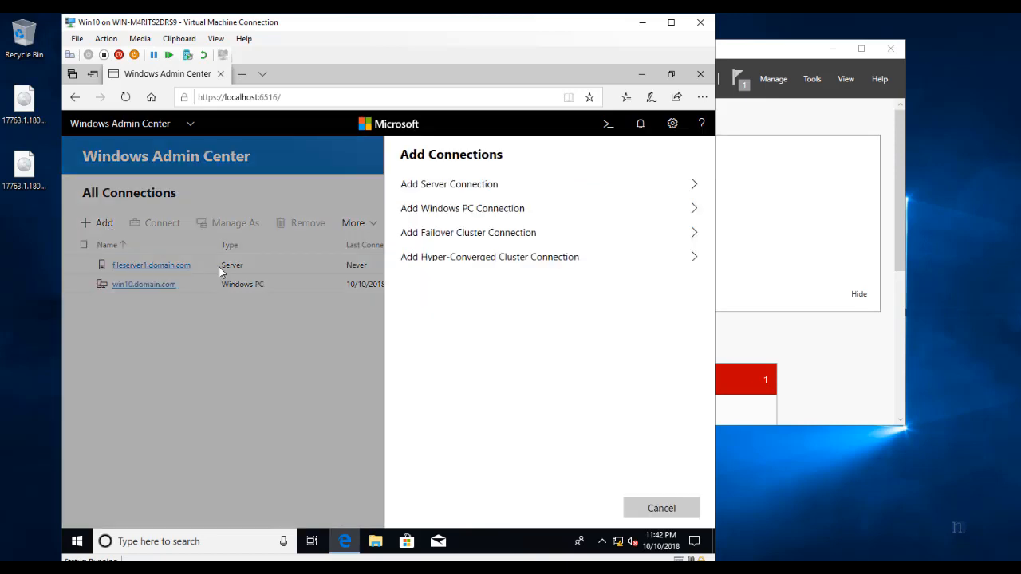
left_click(497, 192)
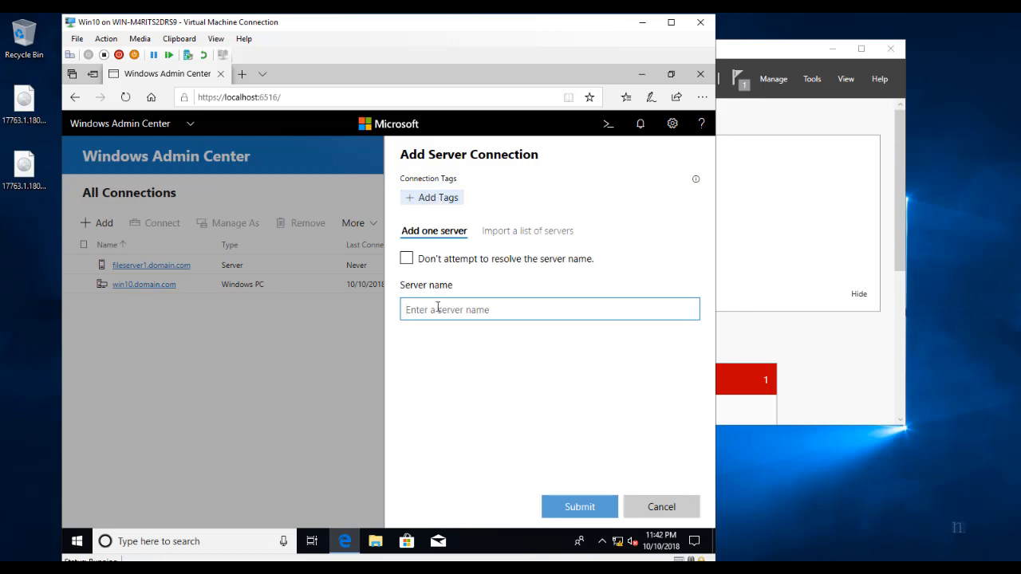
type("fileserver2")
left_click_drag(415, 343, 548, 344)
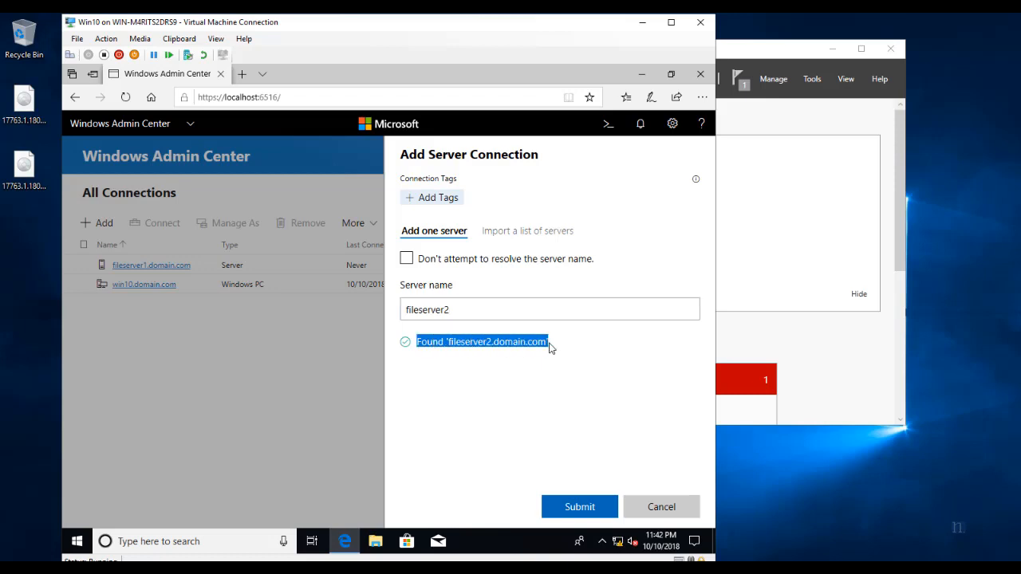
left_click(583, 505)
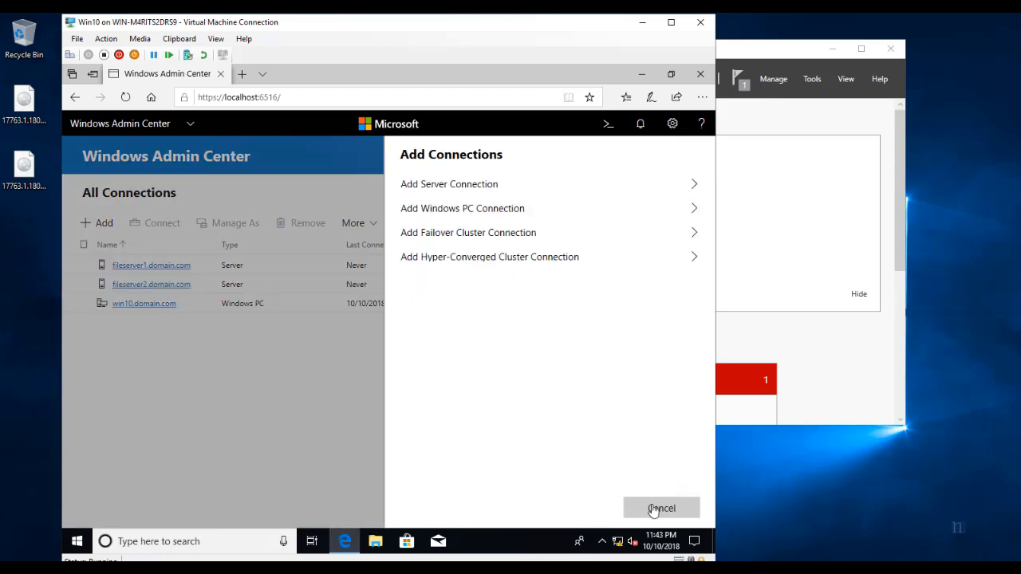
left_click(658, 508)
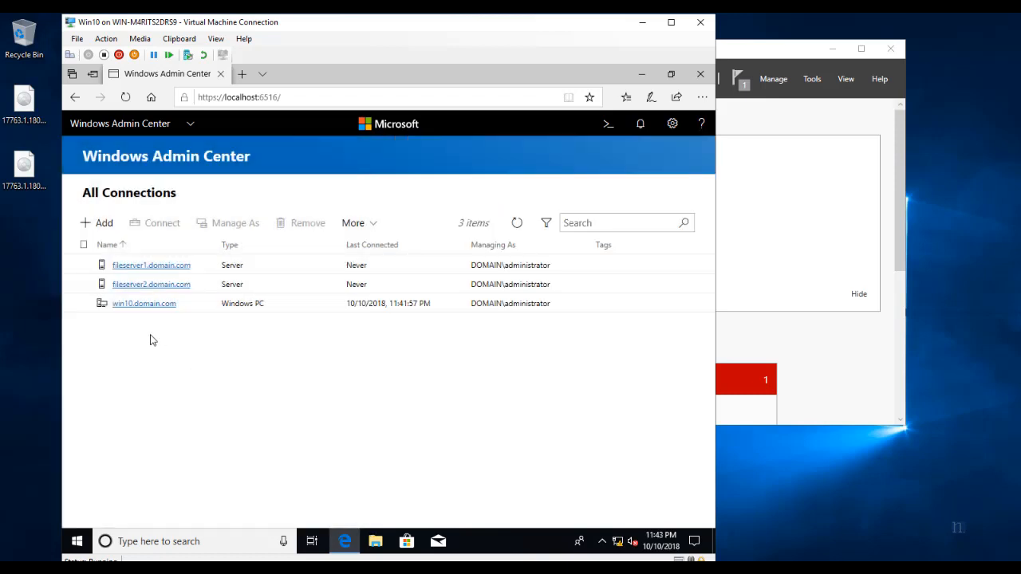
Add dc as a server connection once it is found.
left_click(97, 222)
left_click(452, 185)
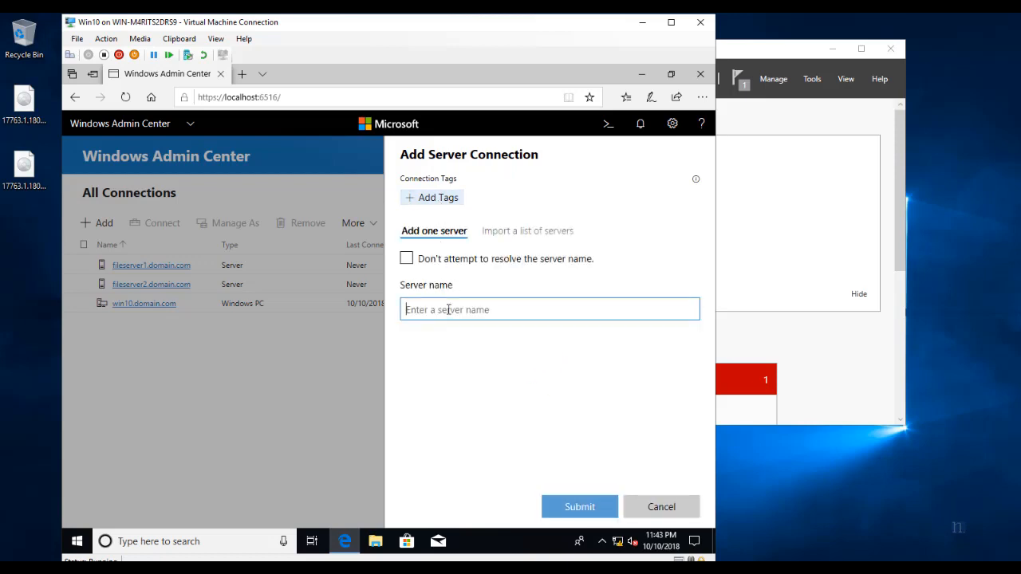
type("dc")
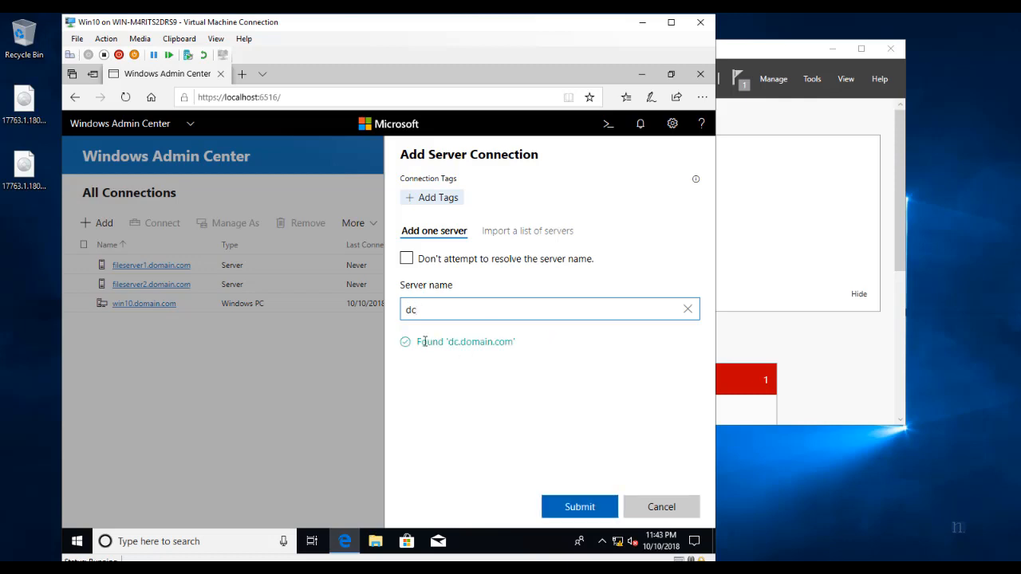
left_click_drag(419, 341, 519, 341)
left_click(583, 506)
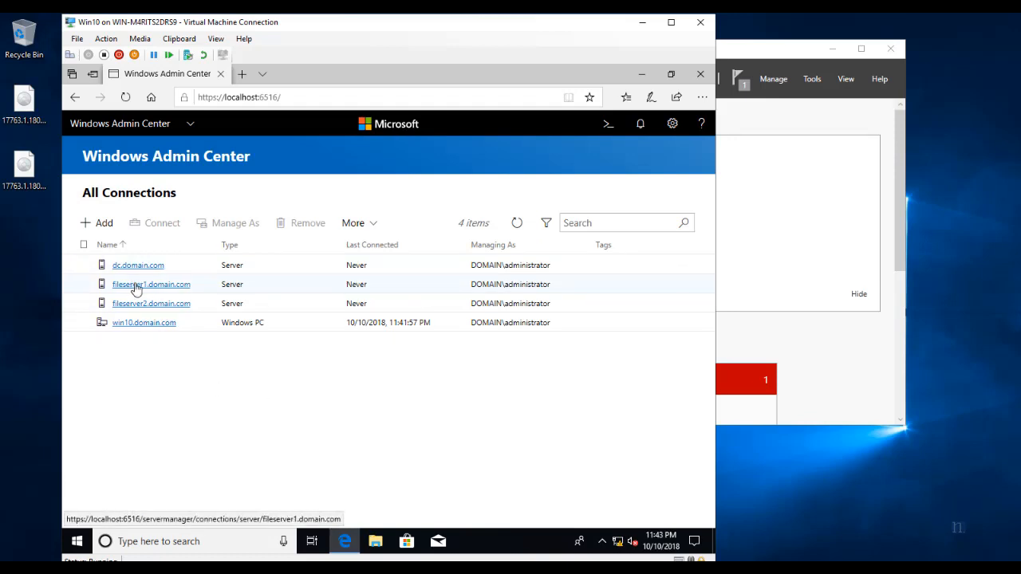
Connect to fileserver1.domain.com and open its Storage Replica tool.
left_click(135, 285)
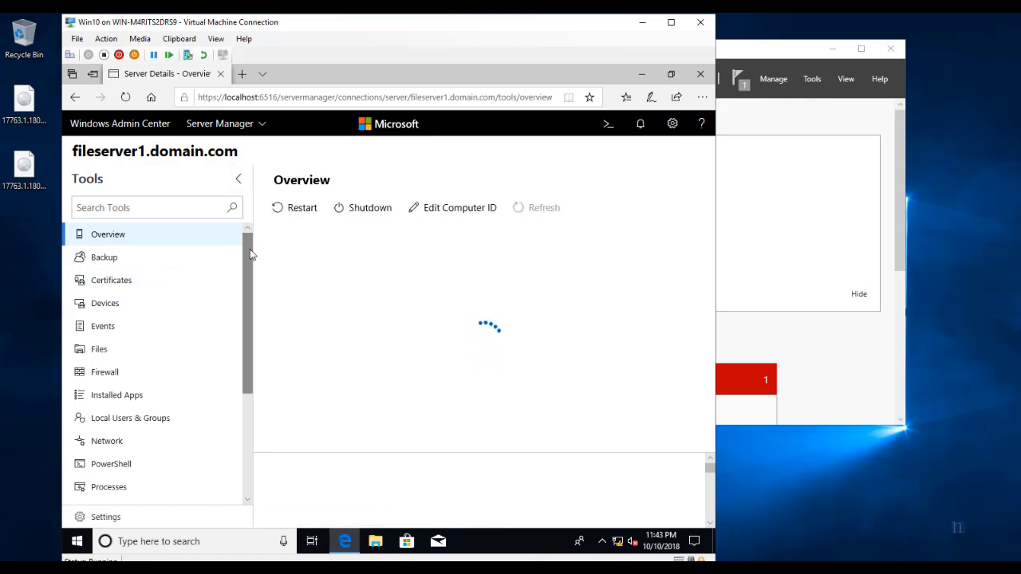
left_click_drag(249, 254, 264, 362)
left_click(111, 477)
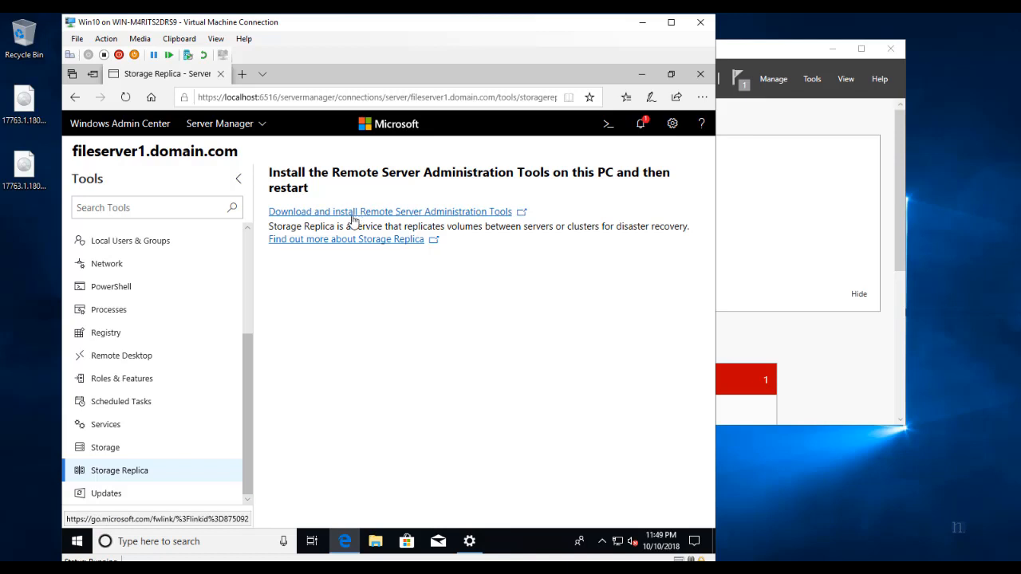
On the RSAT download page, select the WindowsTH-RSAT_WS_1803-x64.msu package for download.
left_click(323, 212)
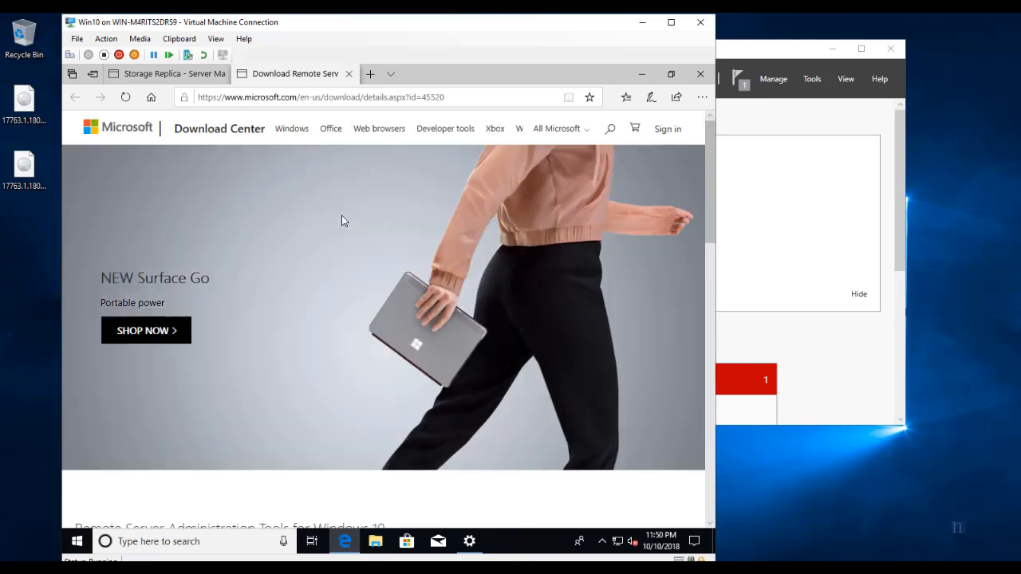
scroll(330, 216, "down", 5)
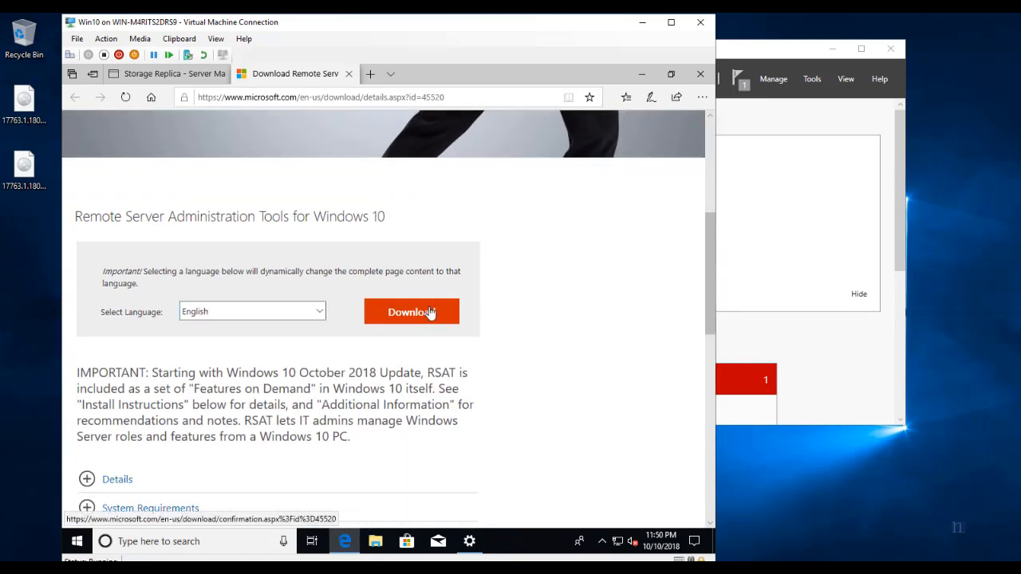
left_click(430, 312)
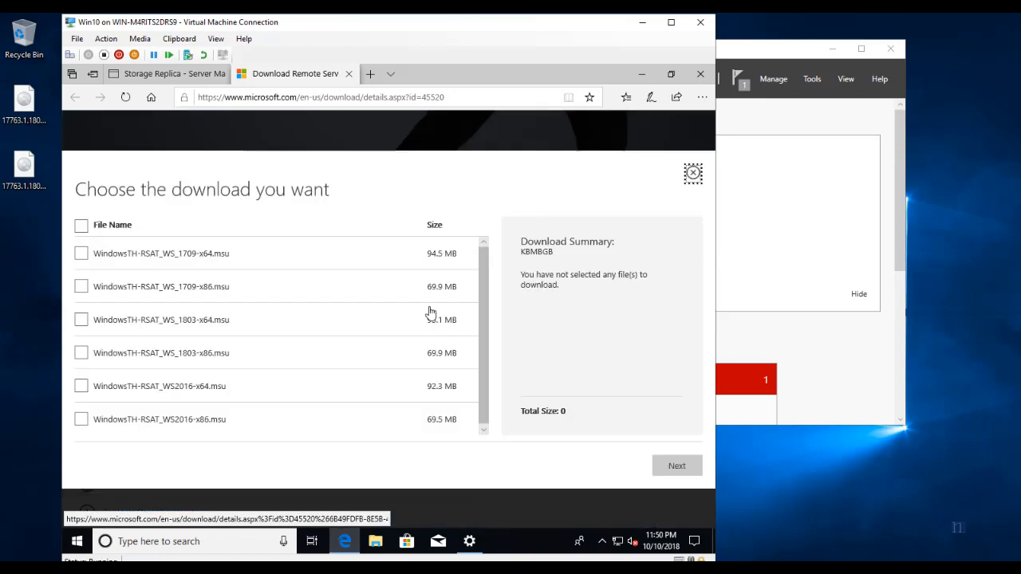
left_click_drag(230, 322, 88, 325)
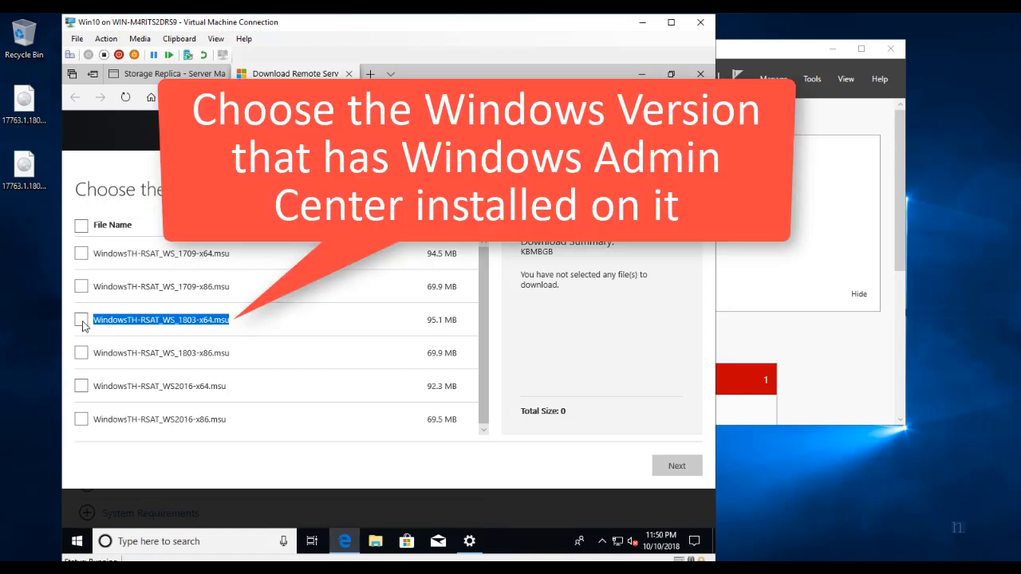
left_click(82, 324)
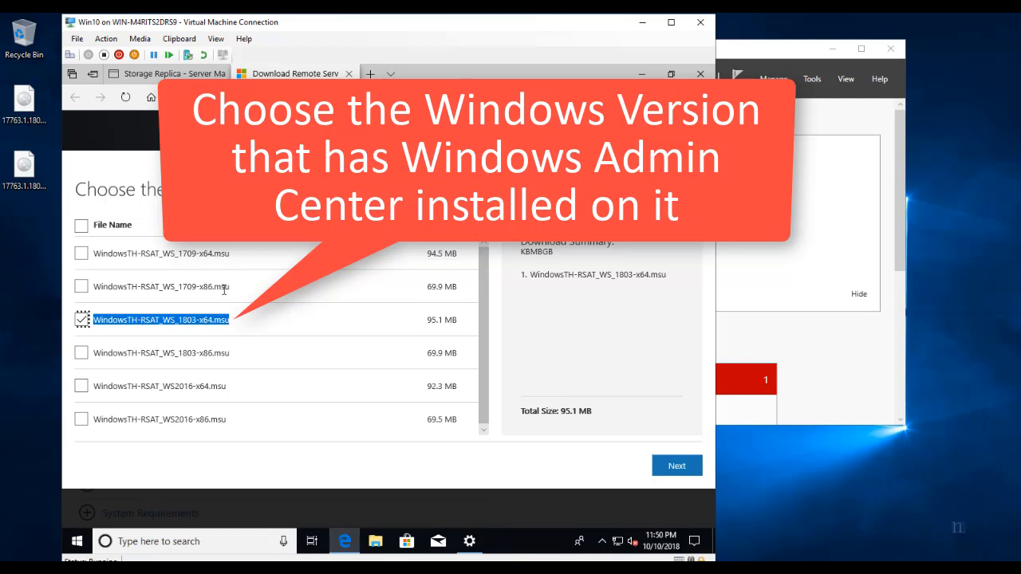
left_click(675, 468)
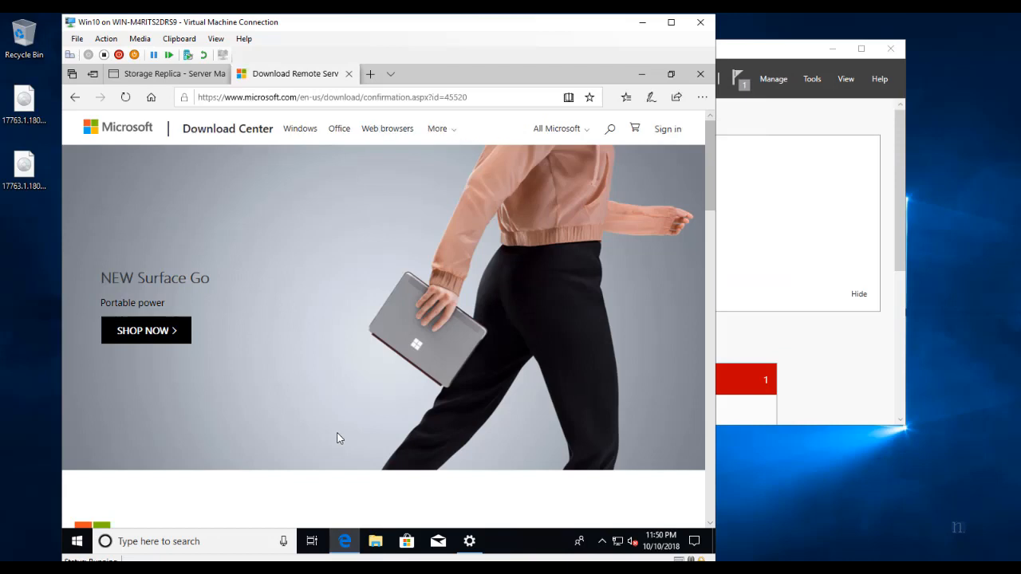
Save the 95.1 MB RSAT package to the Desktop and minimize Edge.
scroll(336, 438, "down", 3)
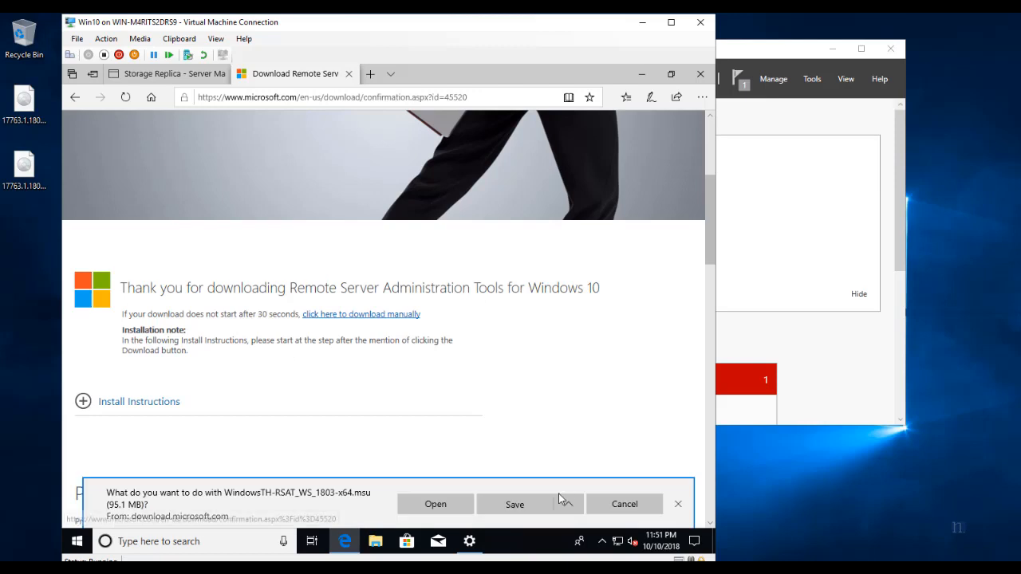
left_click(569, 504)
left_click(433, 383)
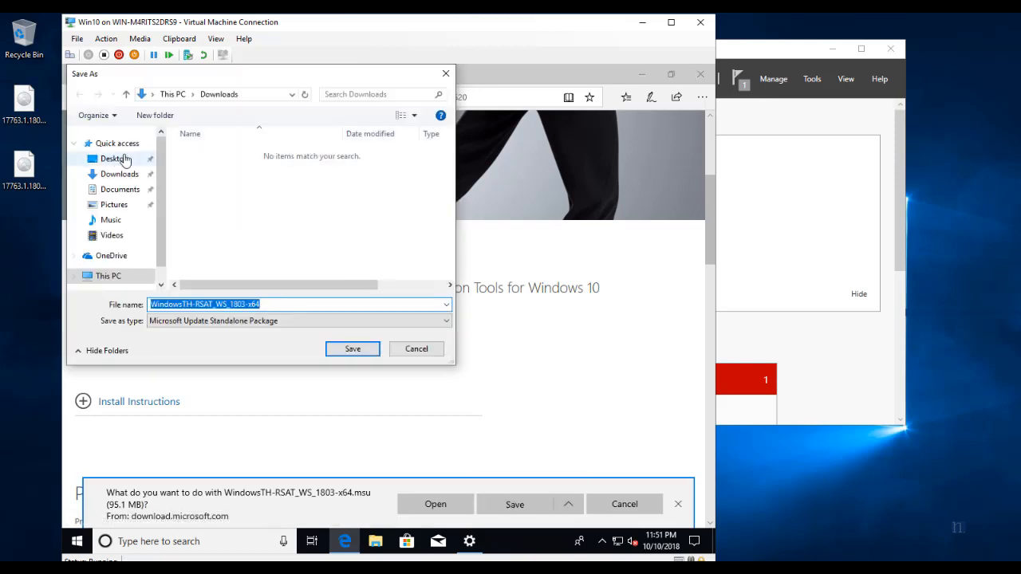
left_click(114, 159)
left_click(343, 353)
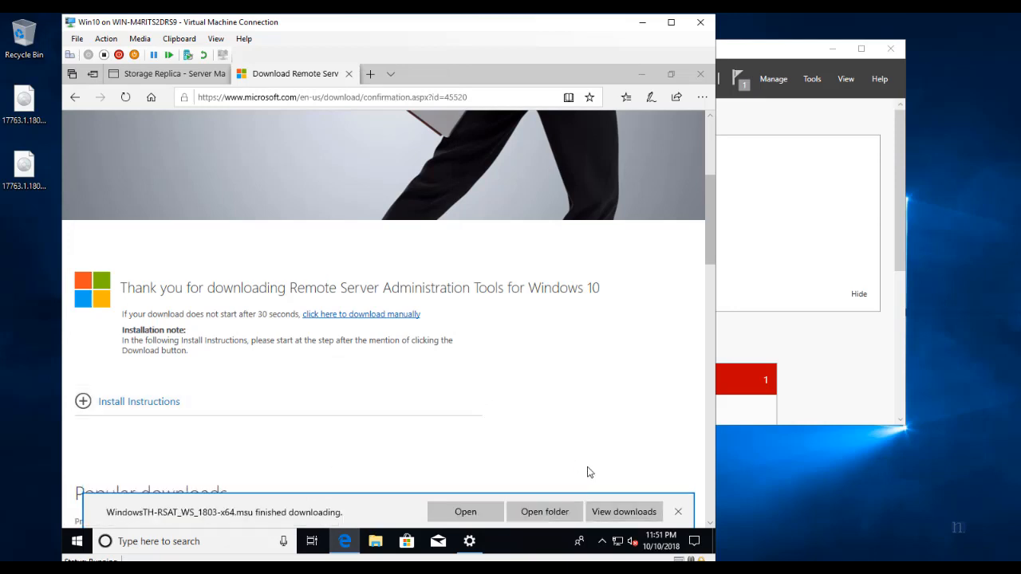
left_click(677, 514)
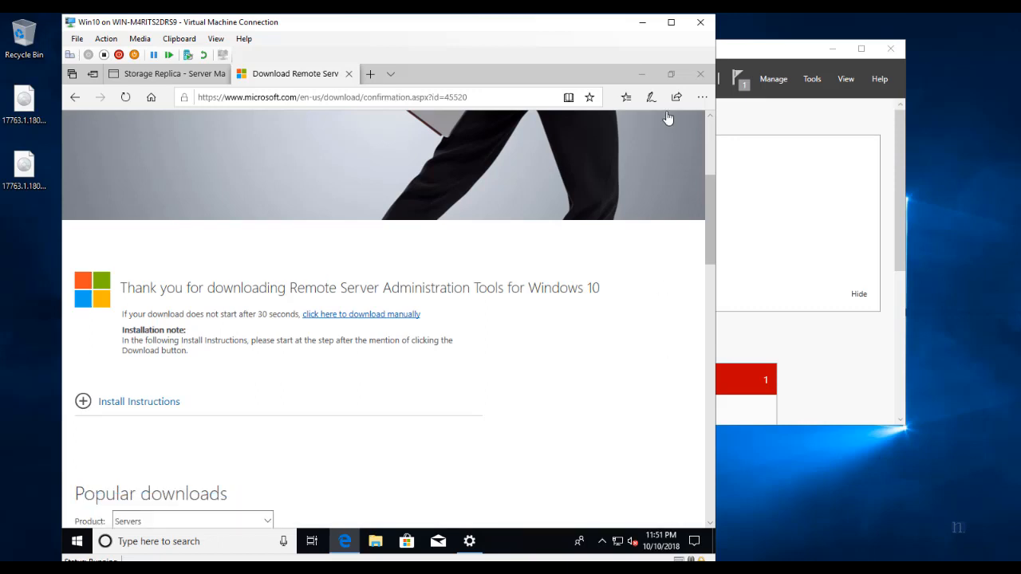
left_click(641, 73)
Run the RSAT .msu from the desktop, accept the licence and install update KB2693643.
left_click_drag(87, 401, 87, 346)
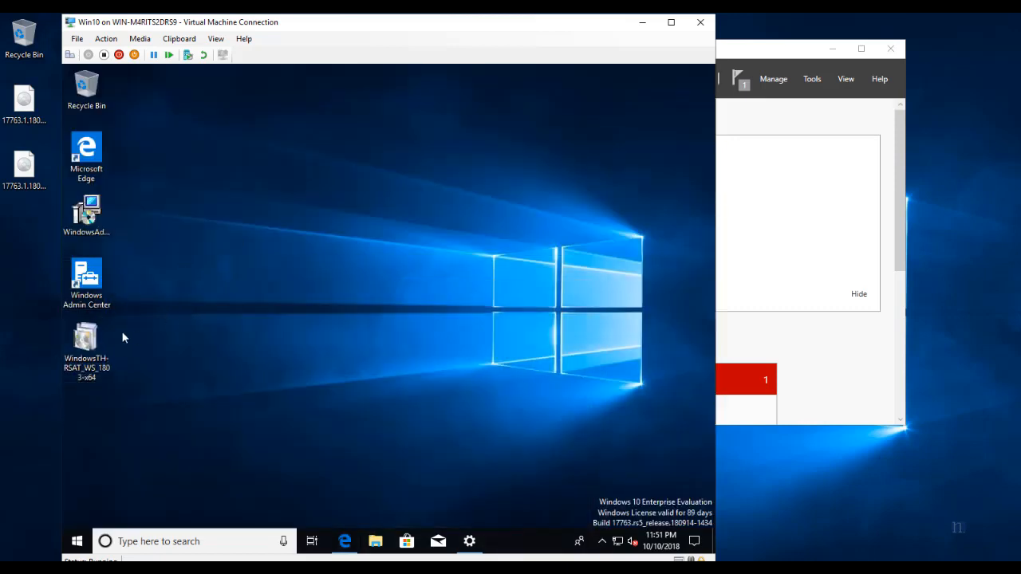
double_click(89, 344)
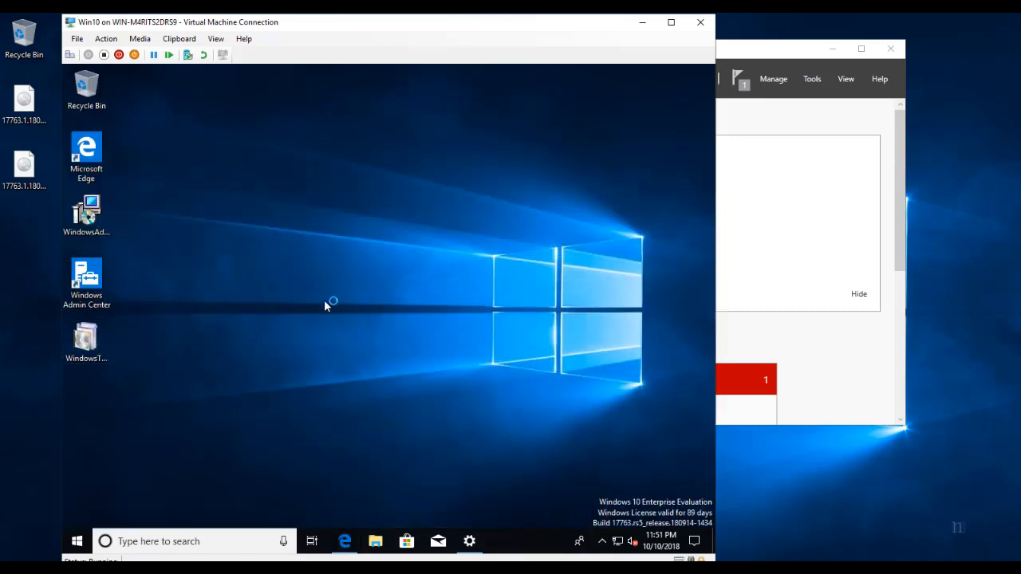
left_click(492, 431)
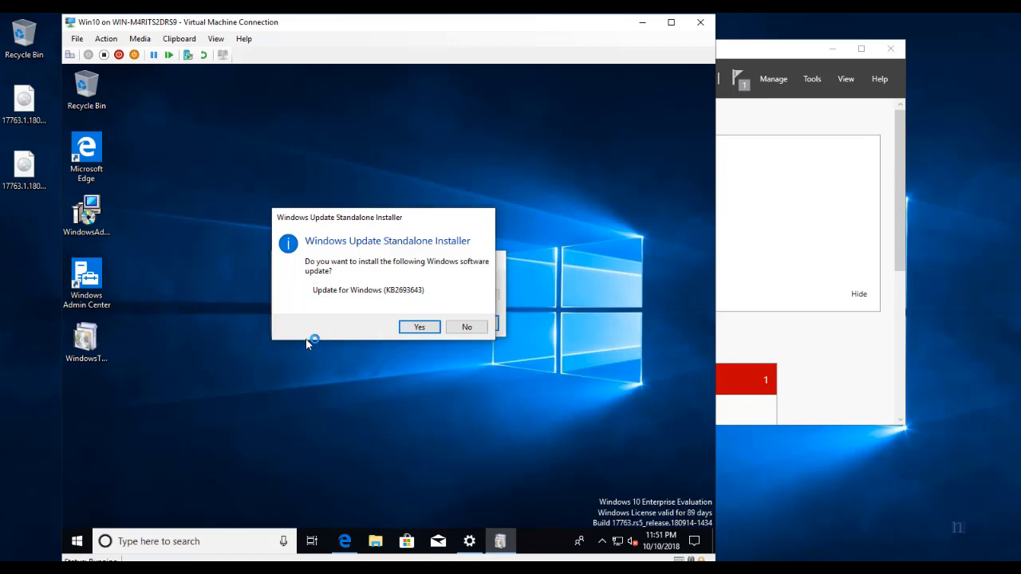
left_click(420, 327)
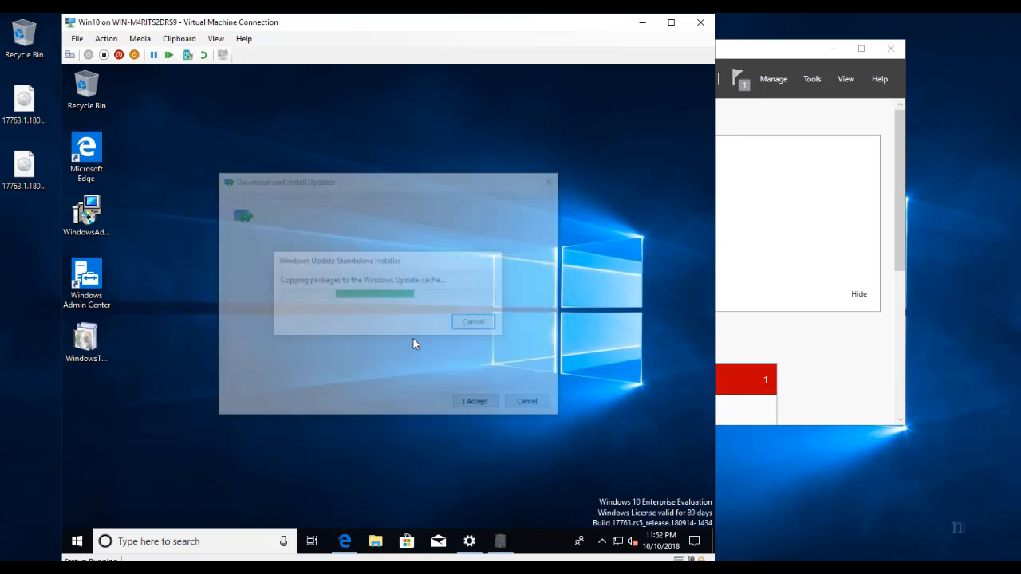
left_click_drag(248, 276, 479, 403)
left_click(480, 405)
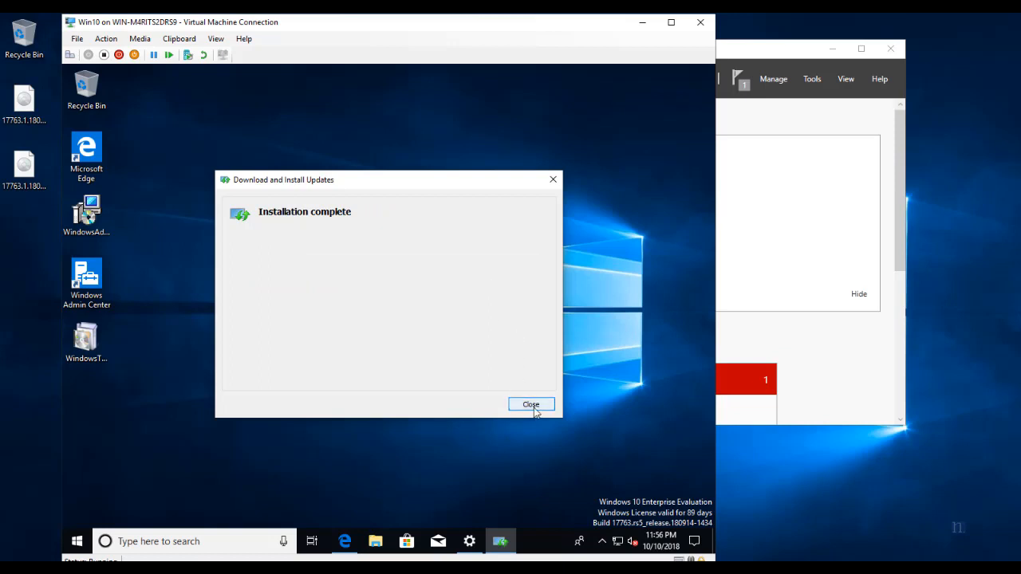
left_click(533, 406)
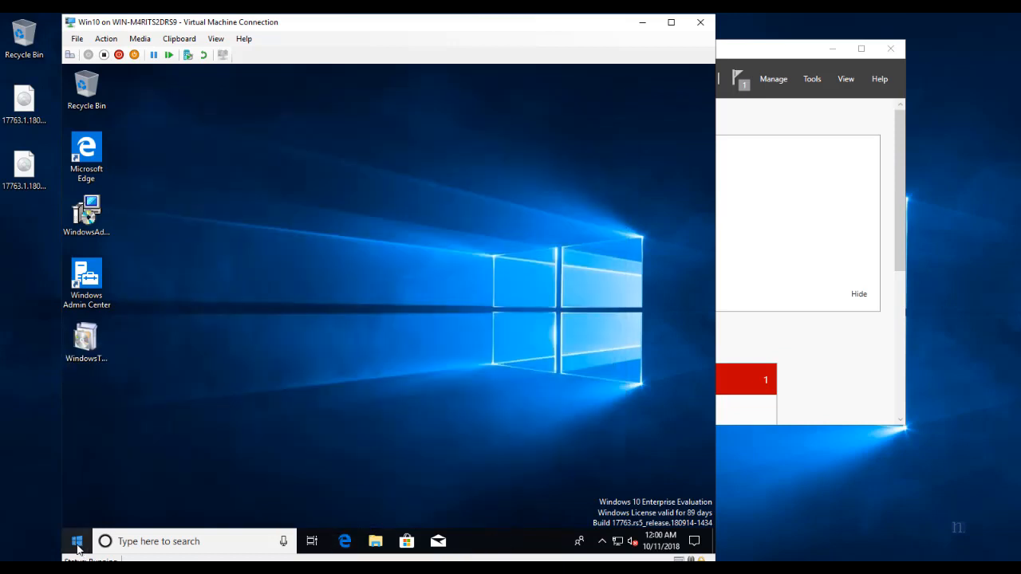
Restart the Win10 VM and sign back in with the administrator password.
right_click(77, 545)
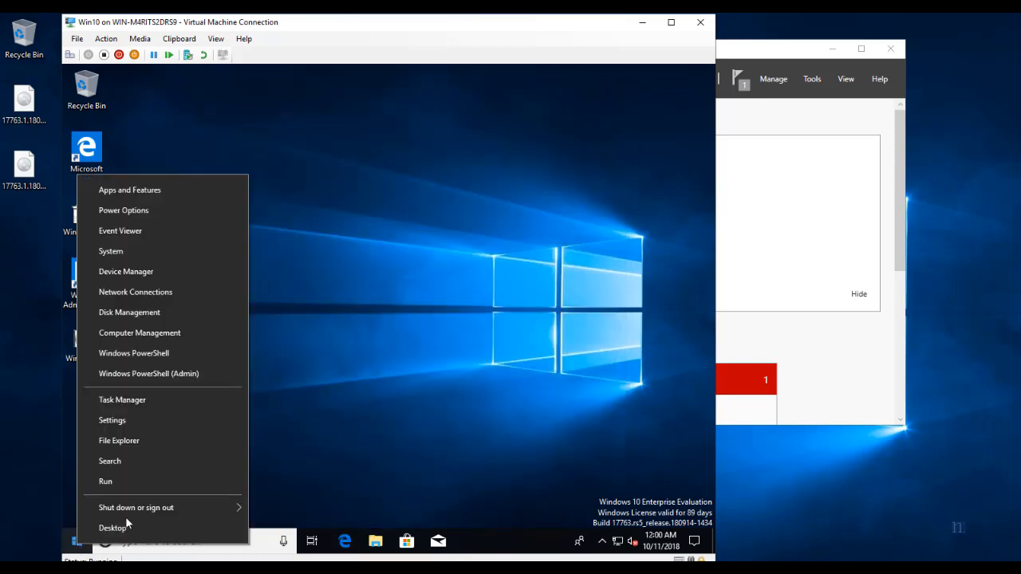
mouse_move(166, 507)
left_click(283, 504)
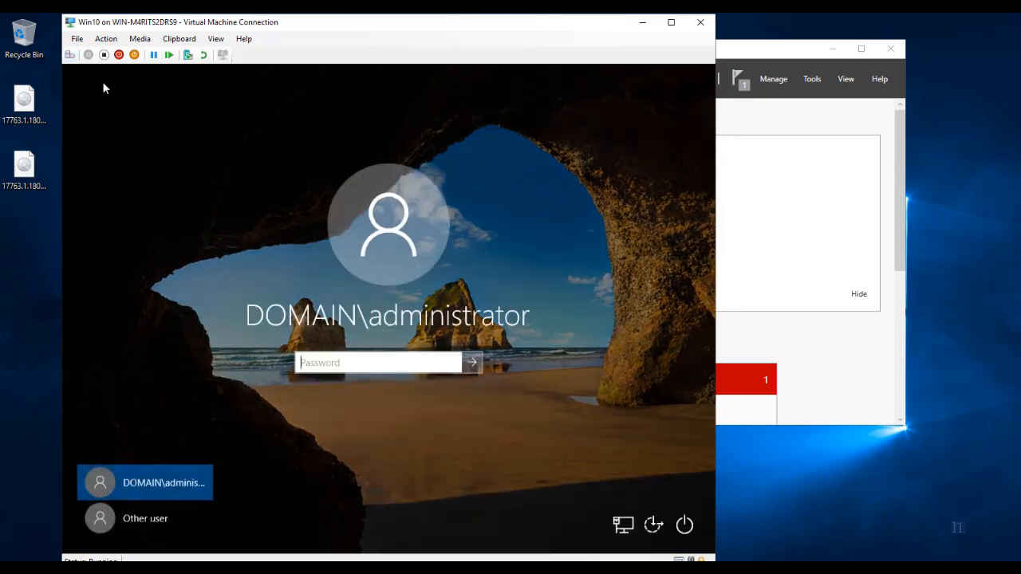
type("•••••••")
key("Return")
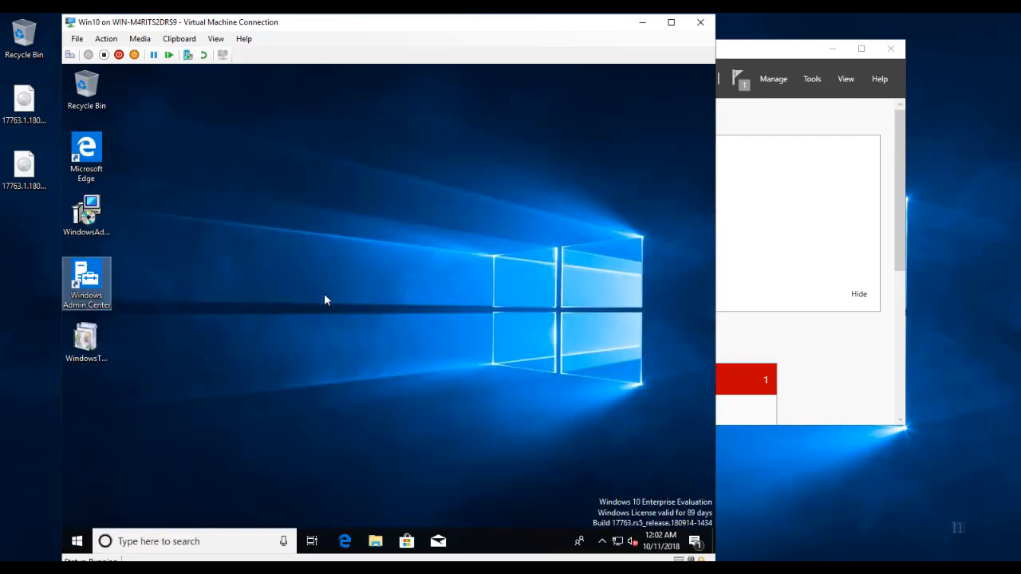
Launch Windows Admin Center maximized and add fileserver1 as a server connection.
double_click(95, 289)
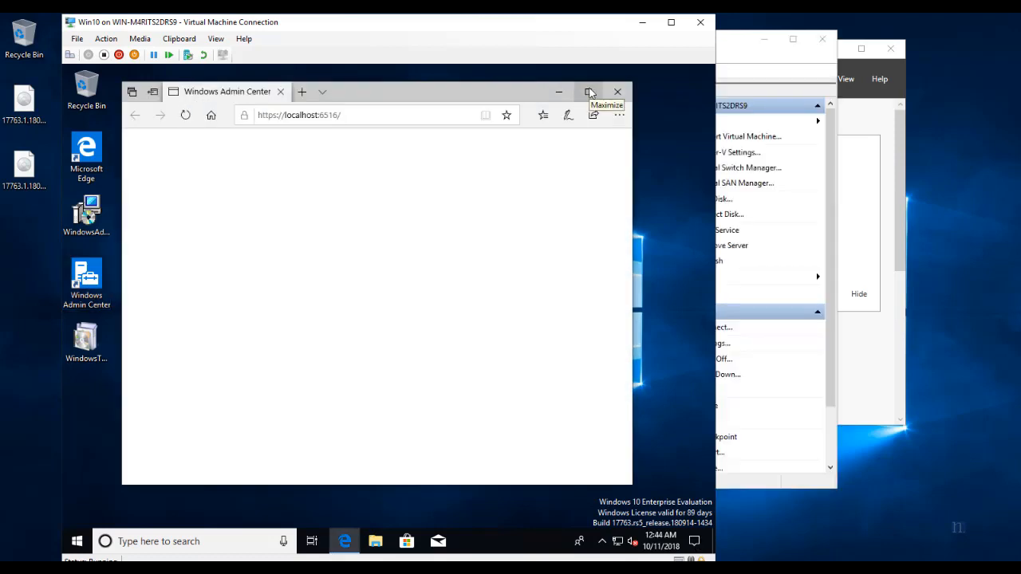
left_click(588, 92)
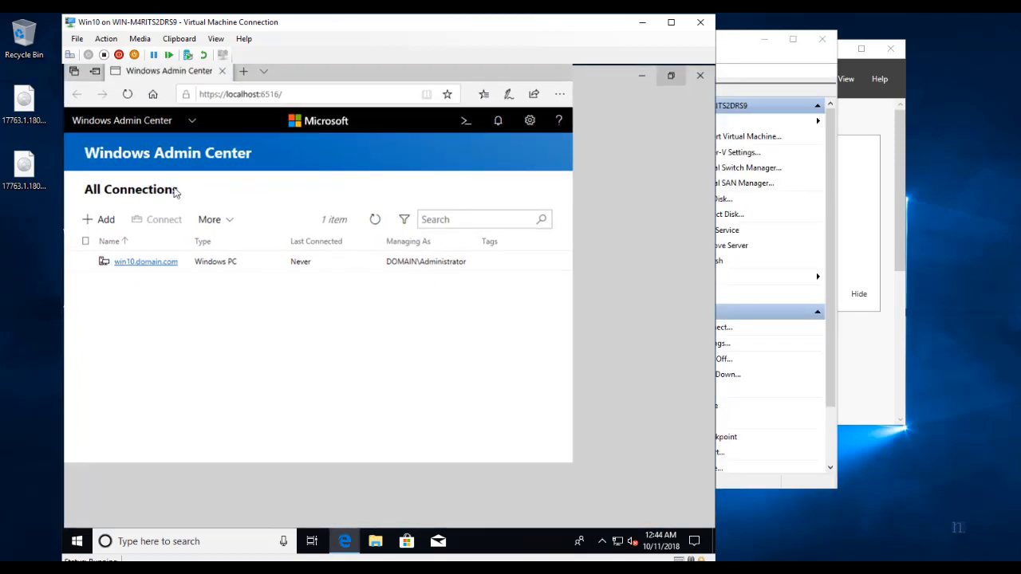
left_click(101, 224)
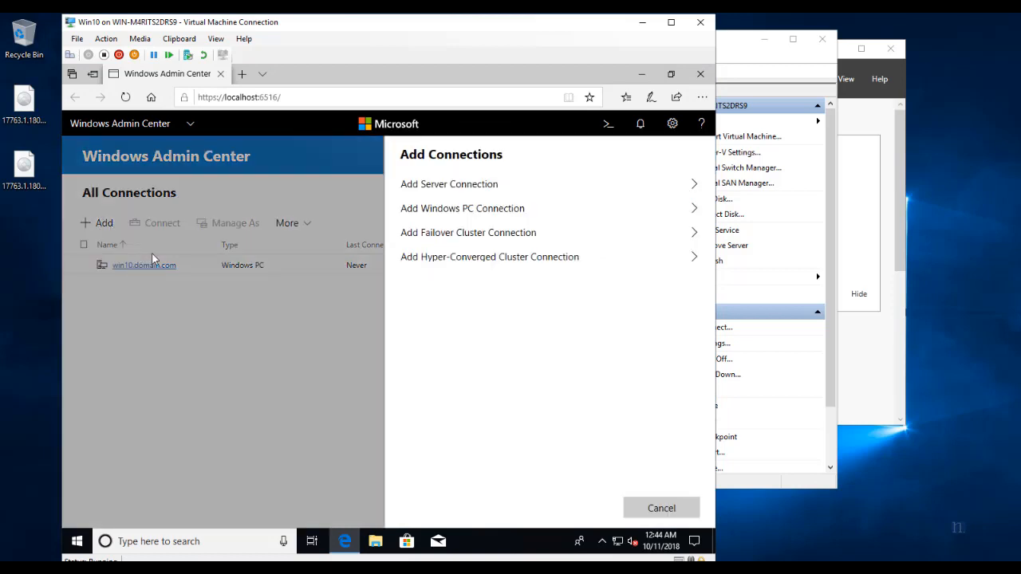
left_click(436, 186)
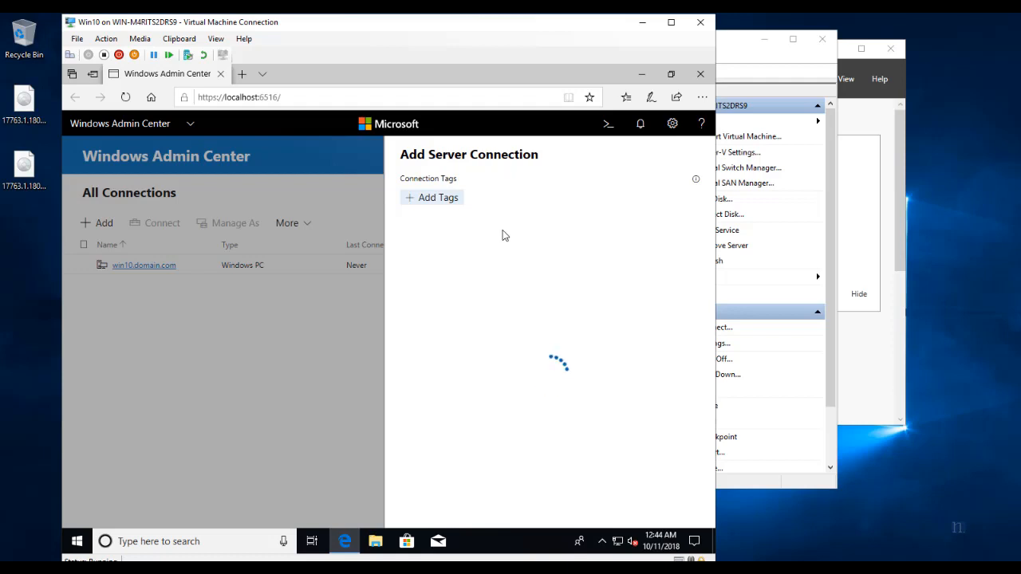
left_click(489, 305)
type("fileserver1")
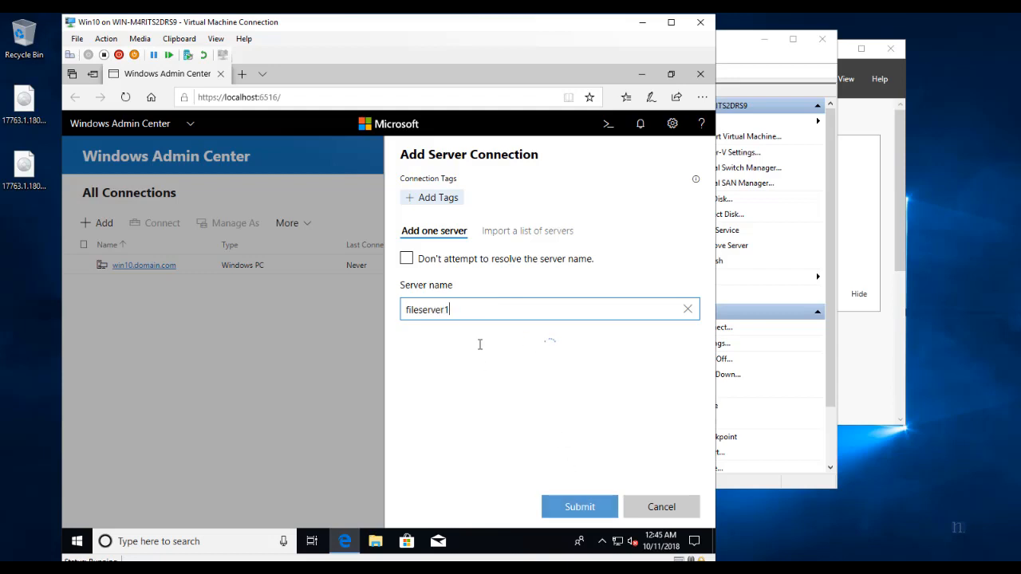
left_click(574, 505)
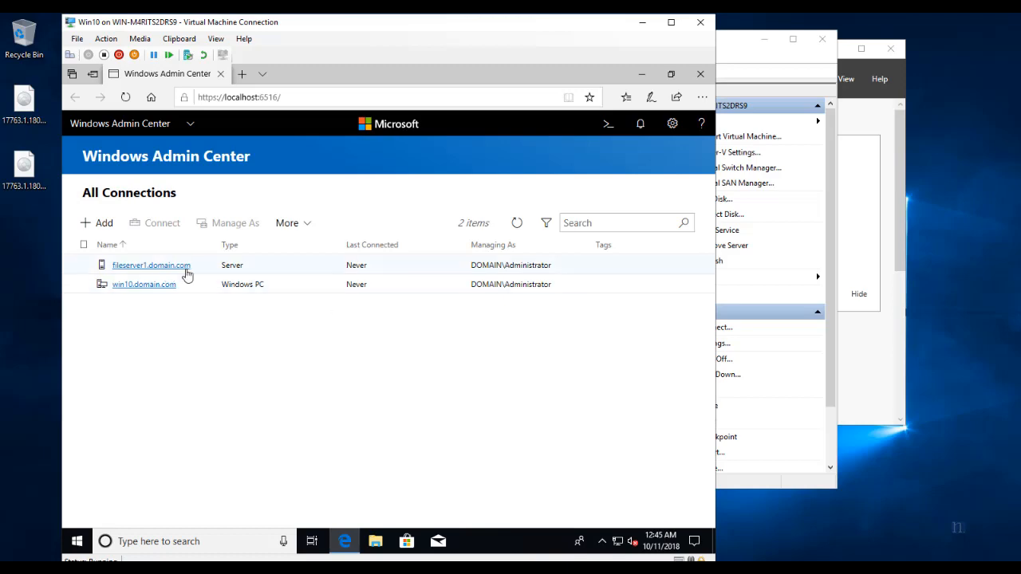
Begin another server connection, then minimize the browser to the VM desktop.
left_click(100, 225)
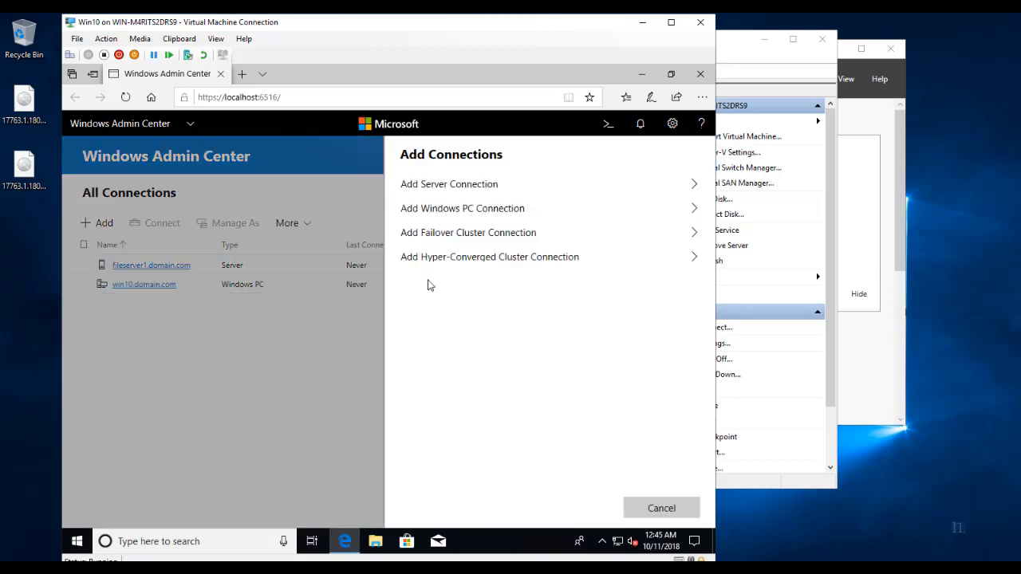
left_click(497, 187)
left_click(343, 541)
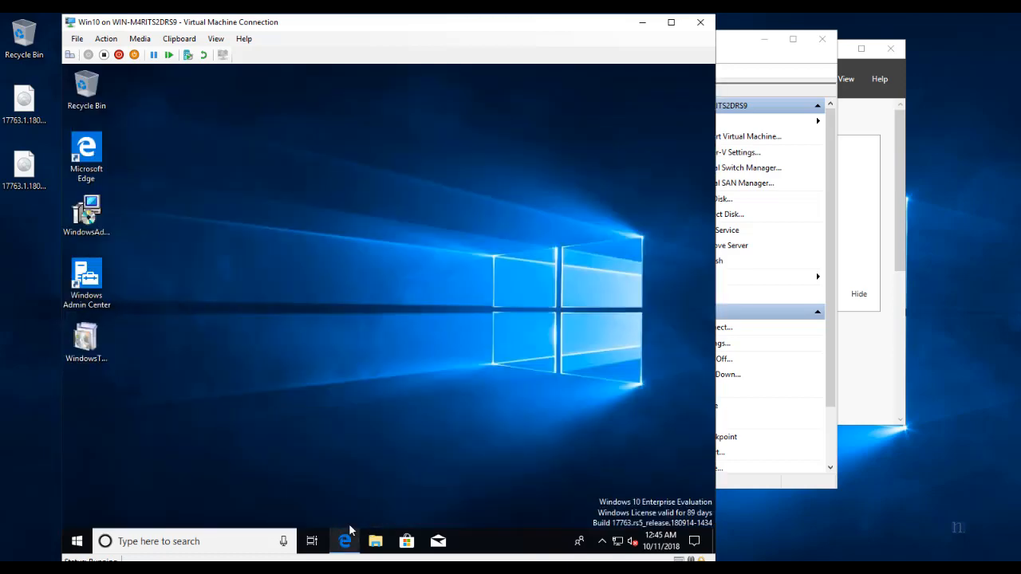
Add fileserver2 as a server connection.
left_click(343, 541)
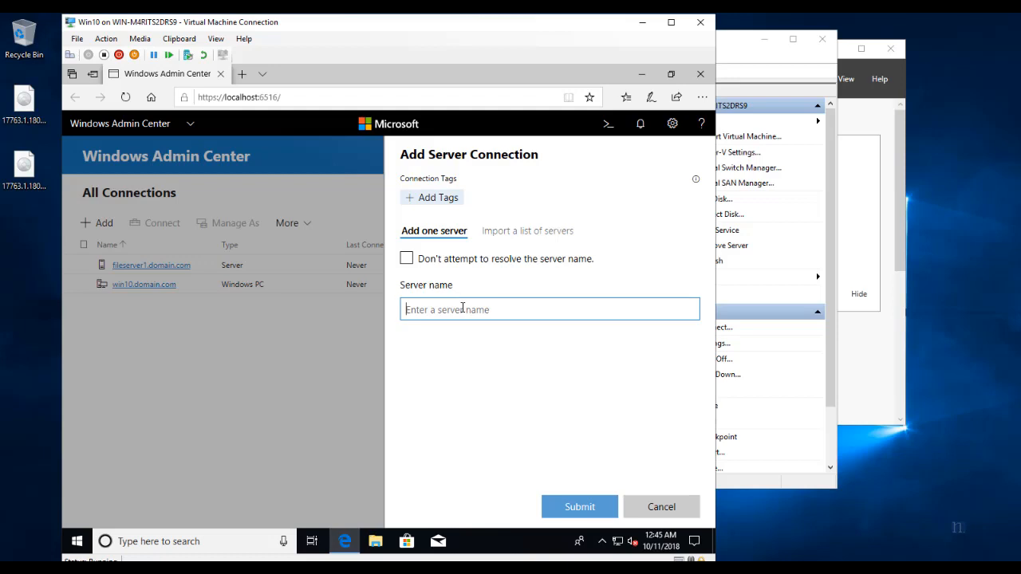
type("fileserver2")
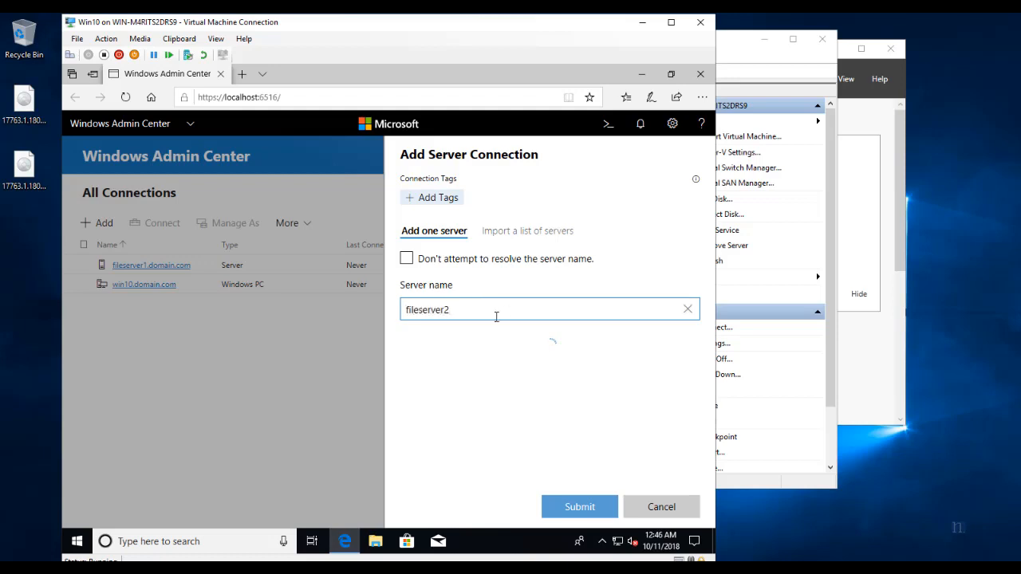
left_click(580, 506)
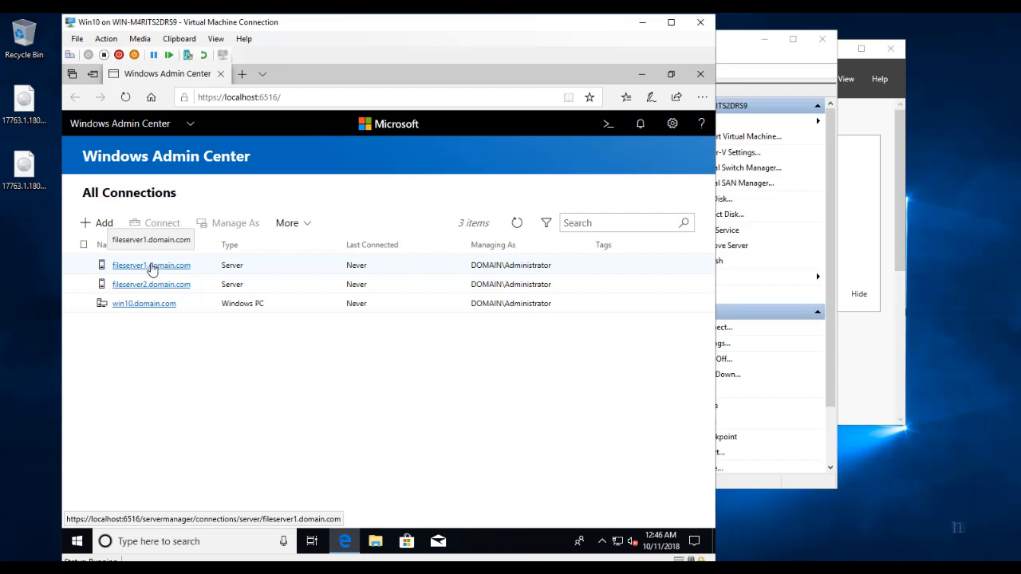
Select the fileserver1 connection and check its More actions without choosing any.
left_click(200, 271)
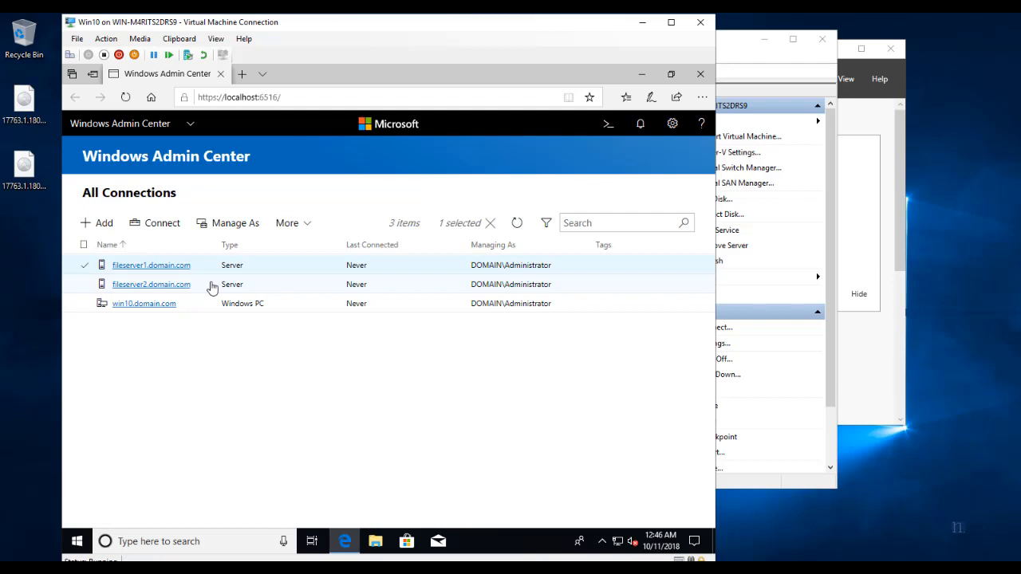
left_click(288, 224)
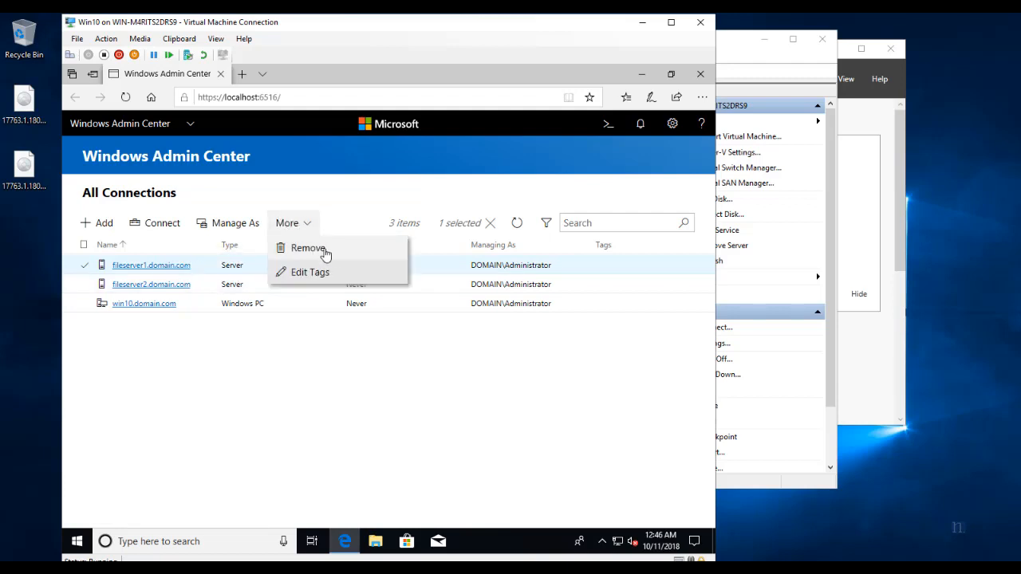
left_click(191, 347)
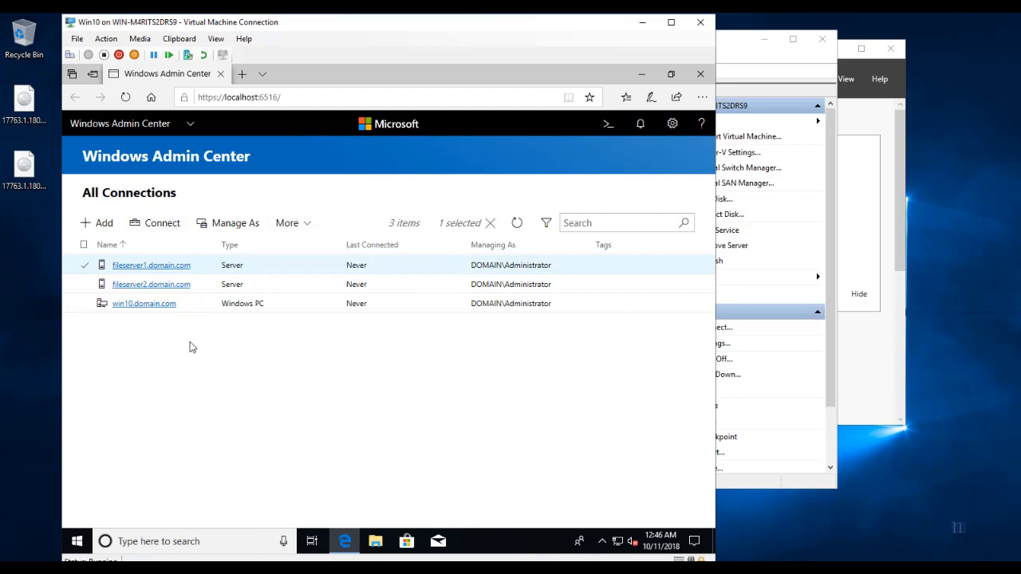
Connect to fileserver1 and open its Storage Replica tool, showing 0 partnerships and the preview info.
left_click(121, 267)
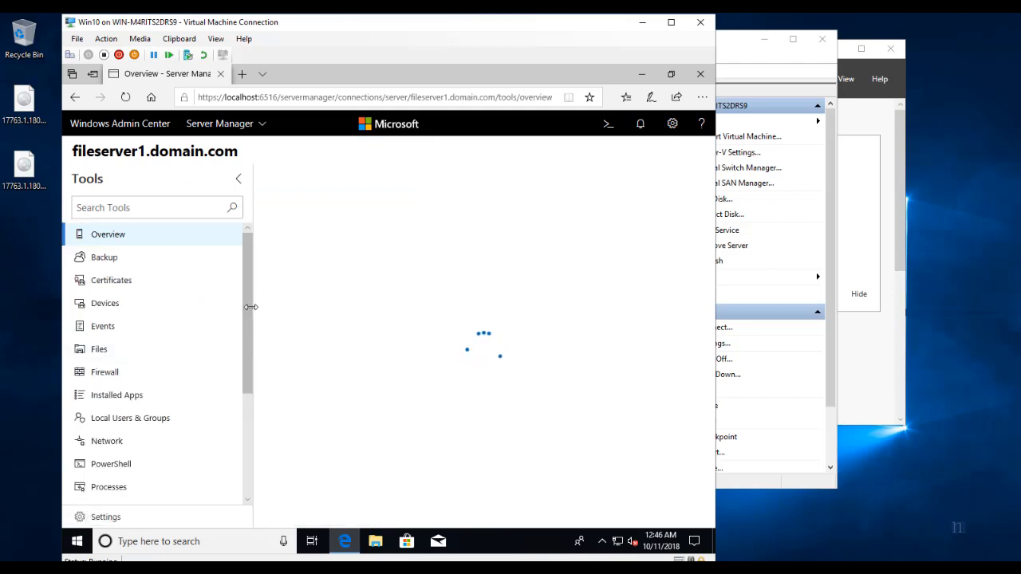
left_click_drag(250, 306, 263, 387)
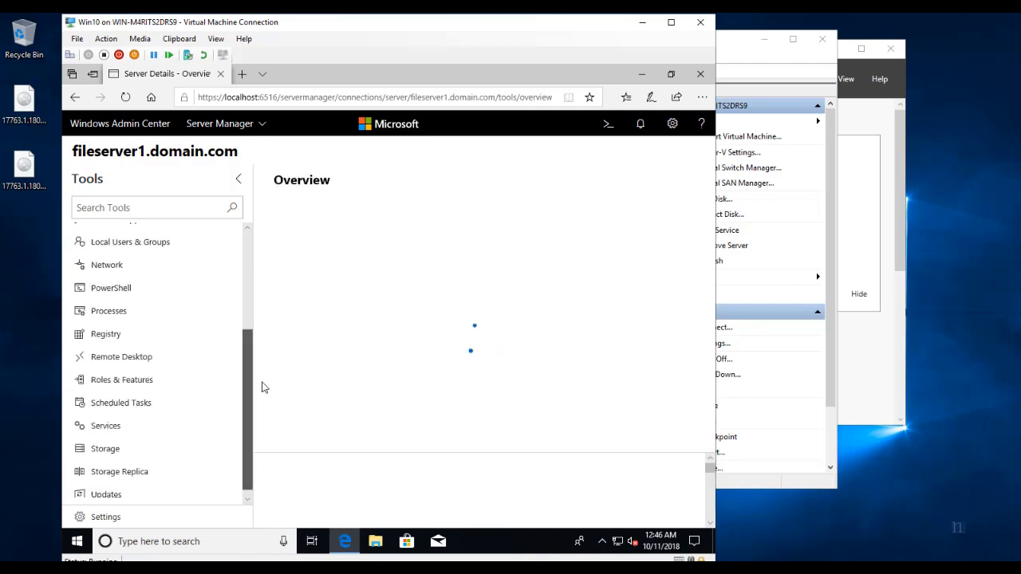
left_click(137, 472)
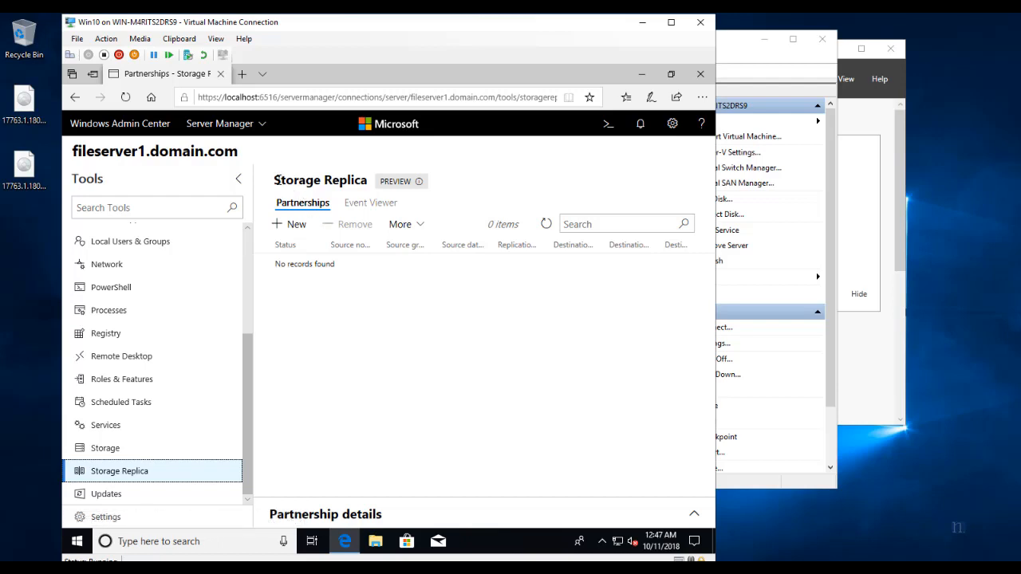
left_click_drag(297, 185, 369, 185)
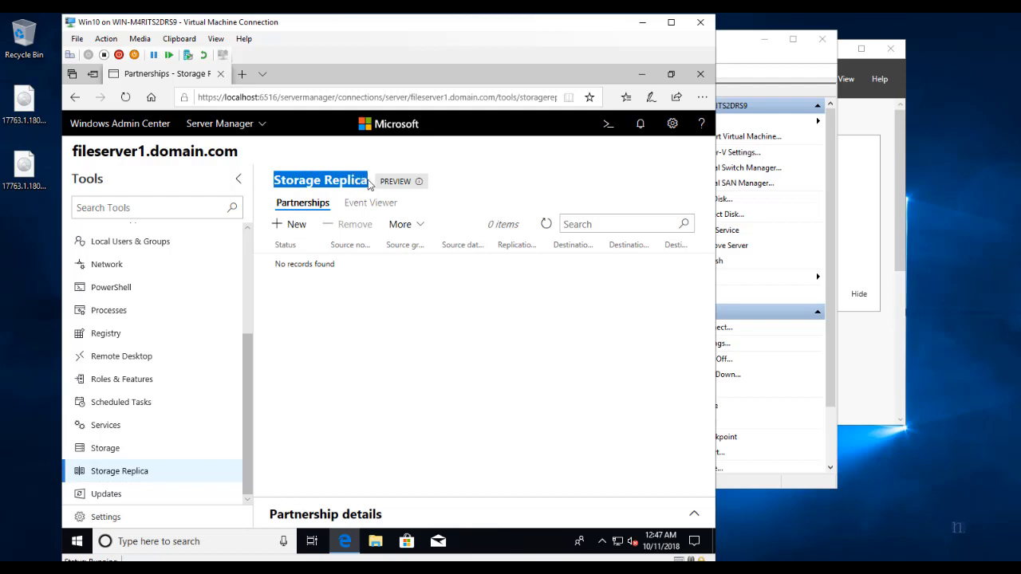
left_click(417, 182)
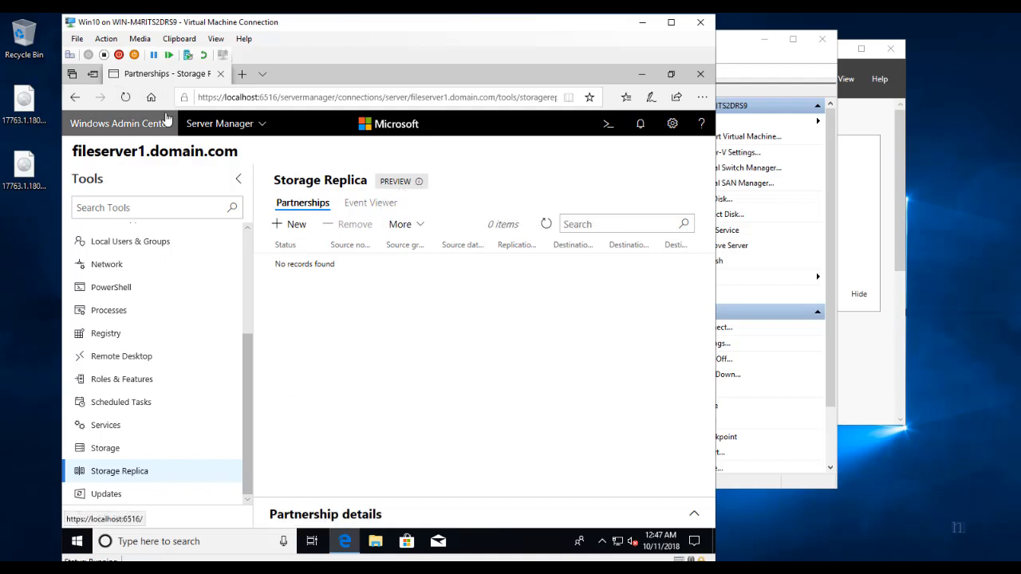
Start a new partnership with source computer fileserver1 and replication group SQLBase.
left_click(293, 227)
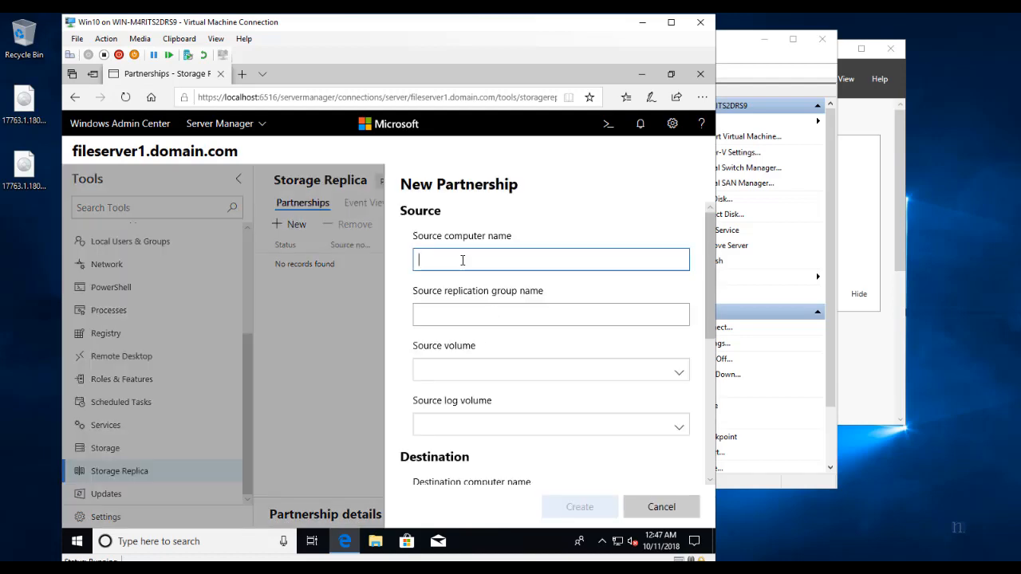
type("fileser")
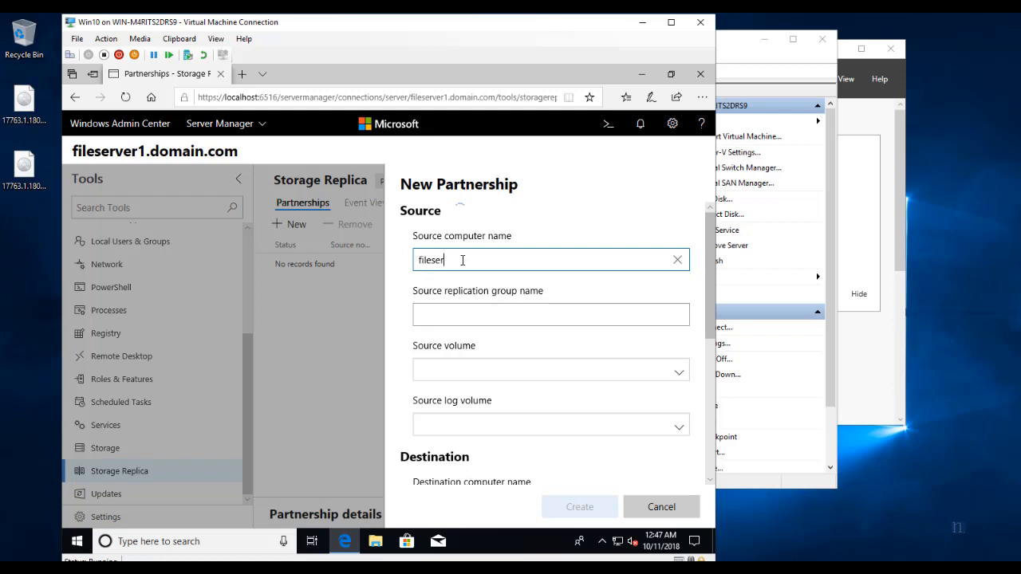
type("ver1")
left_click(465, 313)
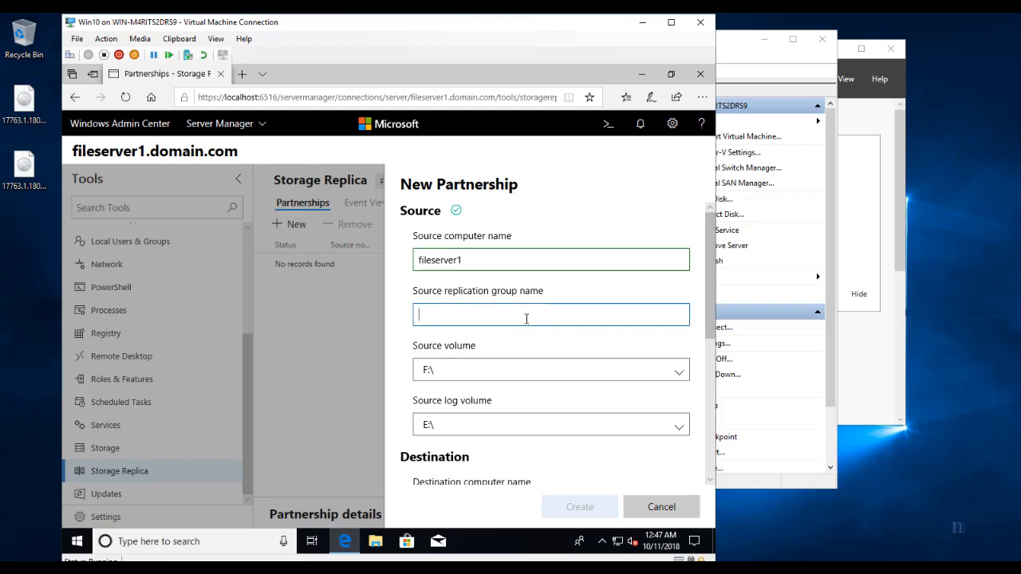
type("SQLBase")
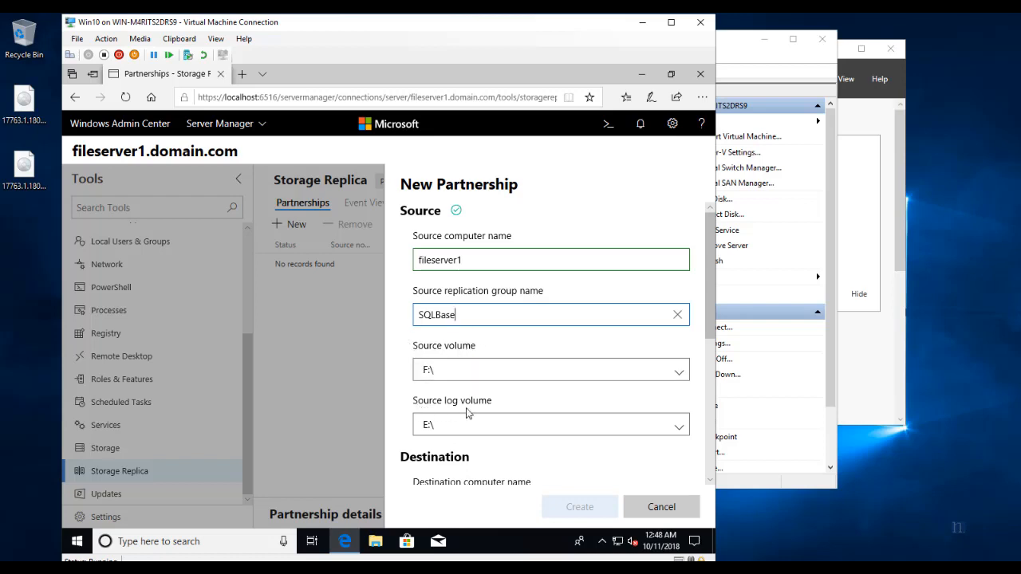
Set source volume E:\ and log volume F:\, and enter fileserver2 as the destination computer.
left_click(540, 370)
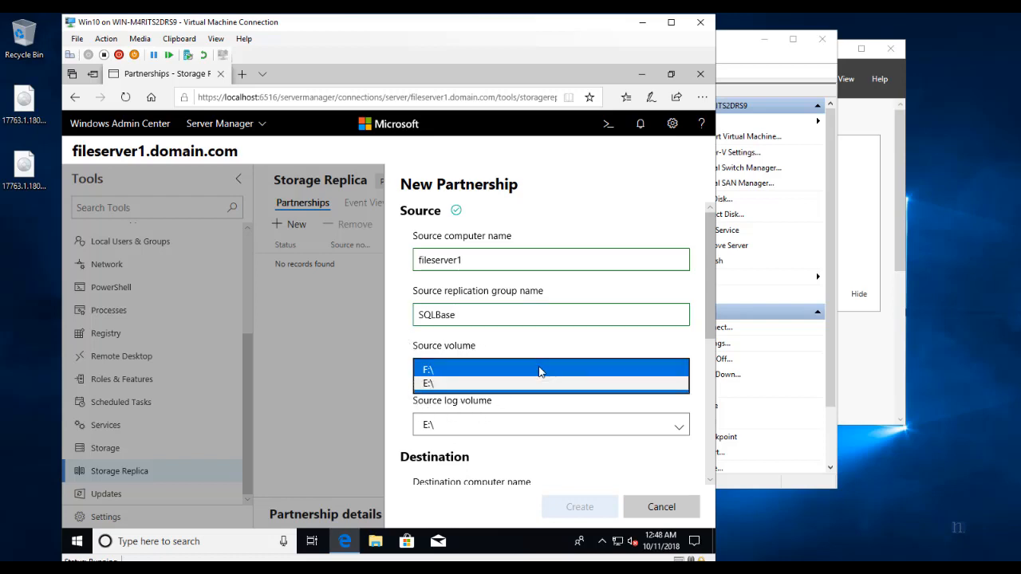
left_click(441, 423)
left_click(447, 426)
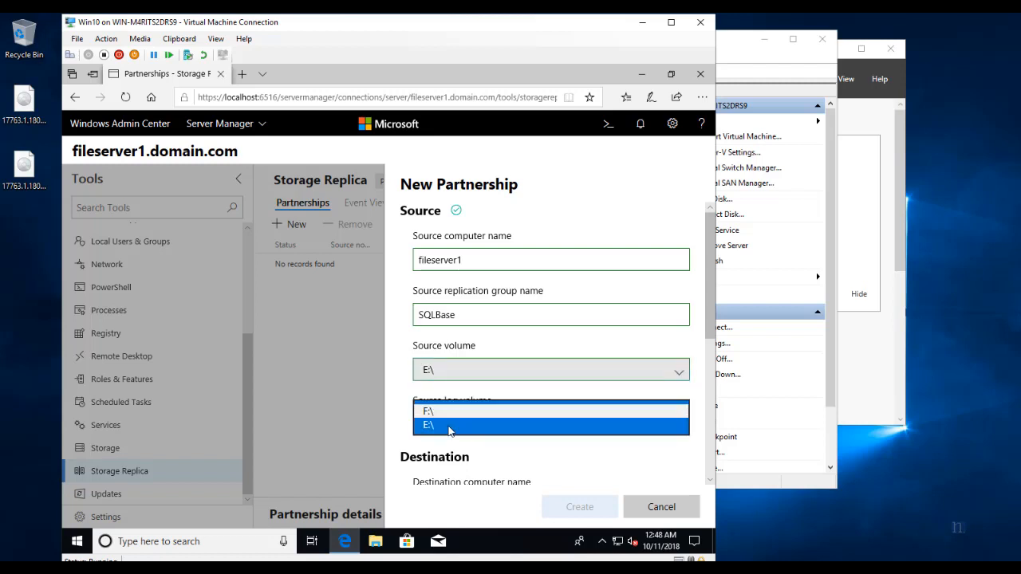
scroll(401, 429, "down", 1)
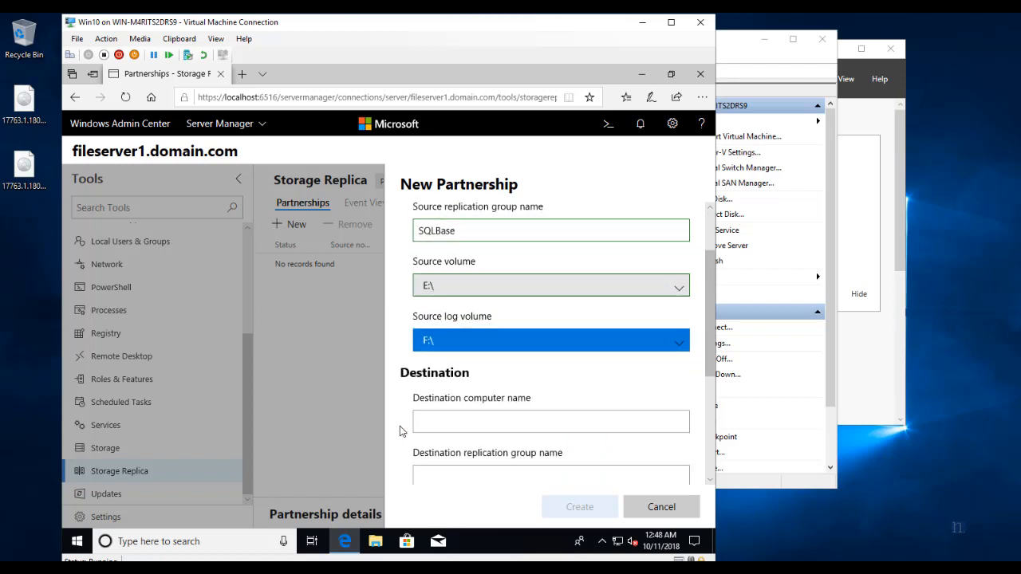
scroll(444, 395, "down", 1)
left_click(444, 336)
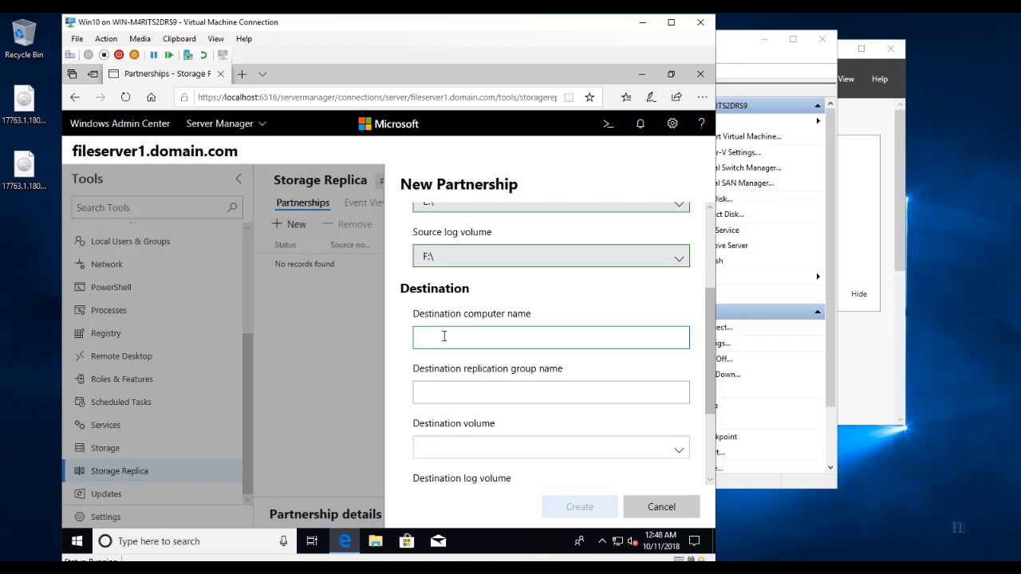
type("fileserver2")
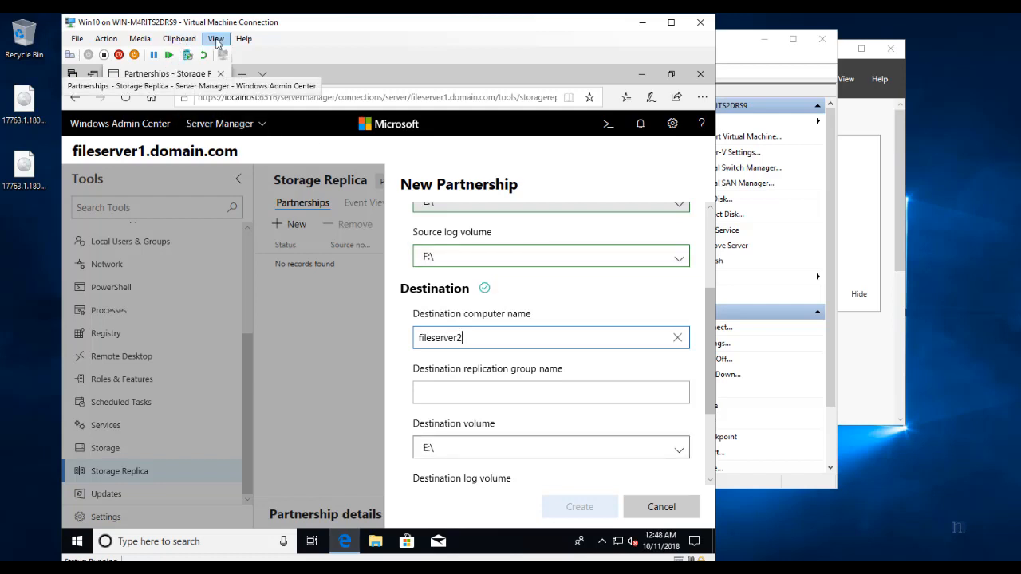
left_click(216, 39)
Name the destination replication group Fileserver2SQLBase.
left_click(231, 49)
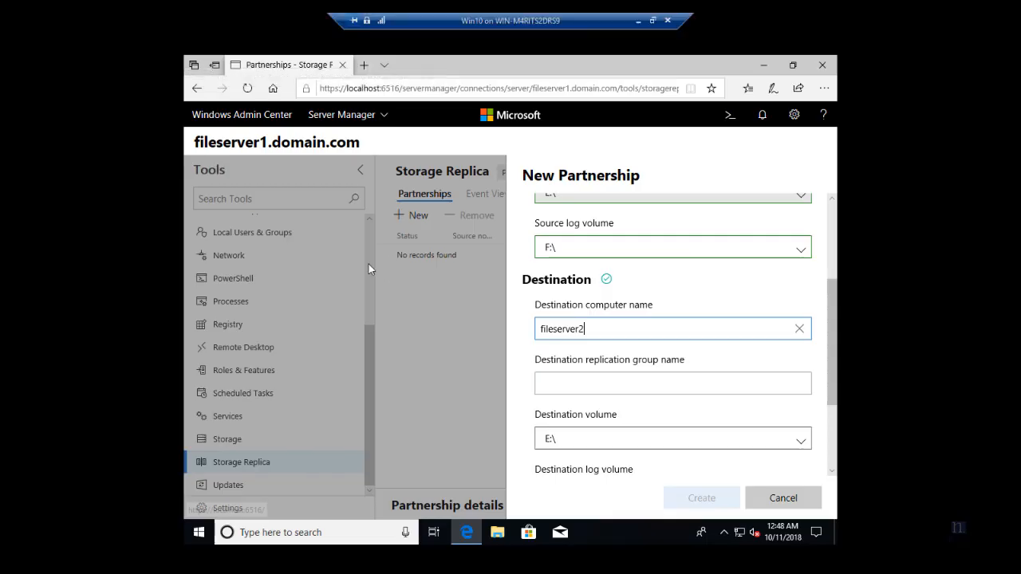
left_click(587, 384)
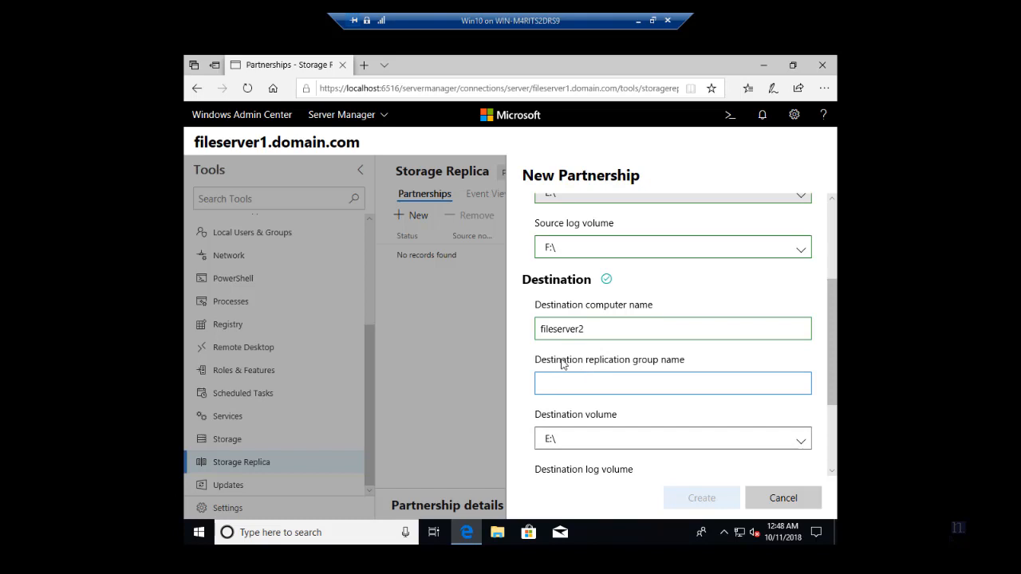
type("S")
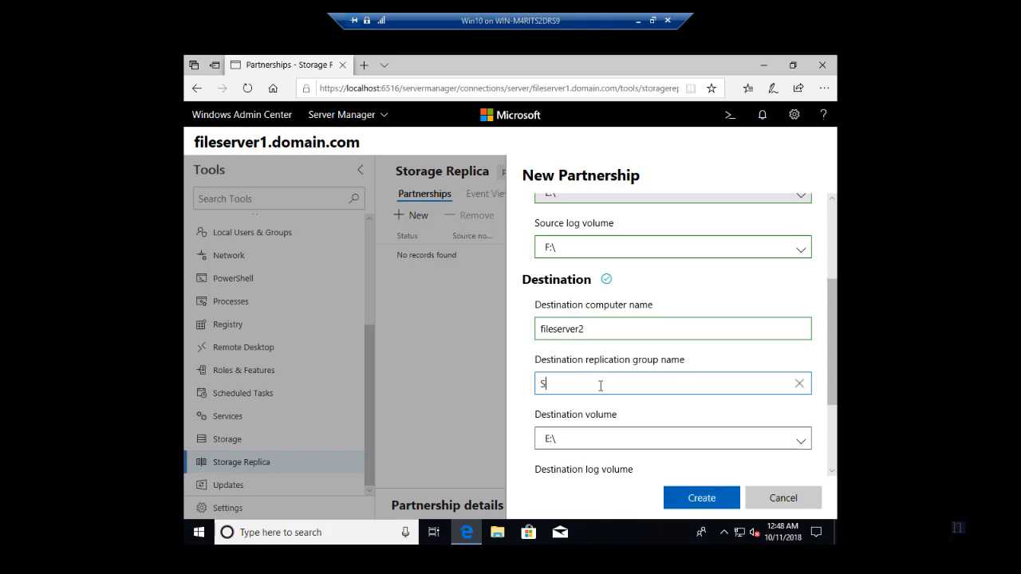
type("QLBase")
scroll(600, 386, "up", 3)
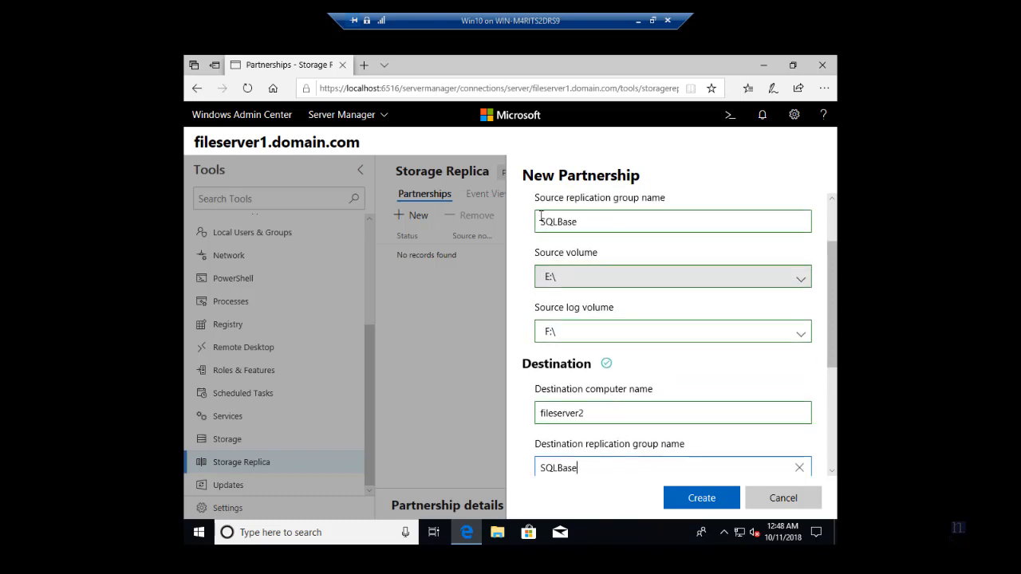
scroll(586, 335, "down", 4)
scroll(591, 366, "down", 2)
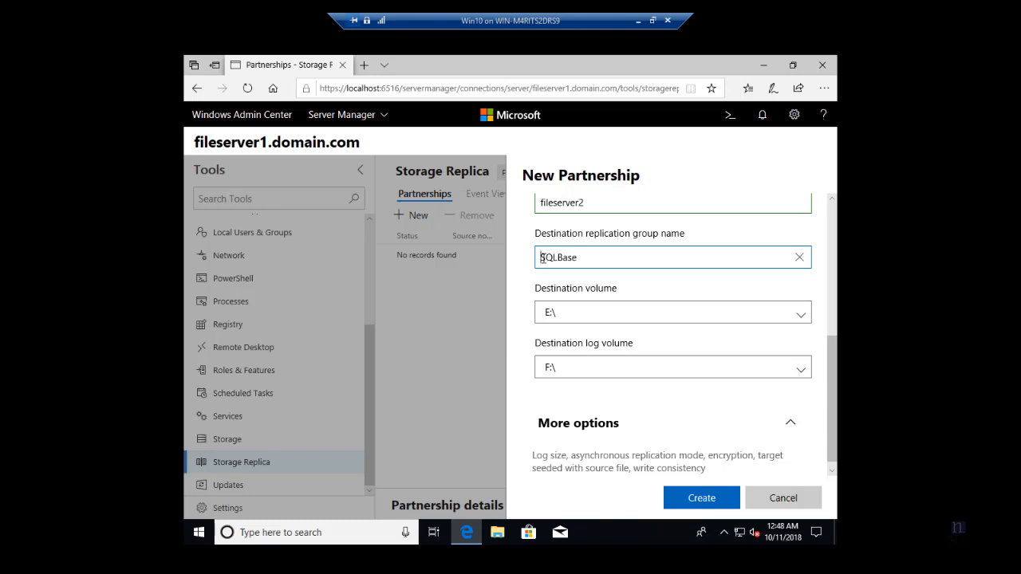
type("fileserver2")
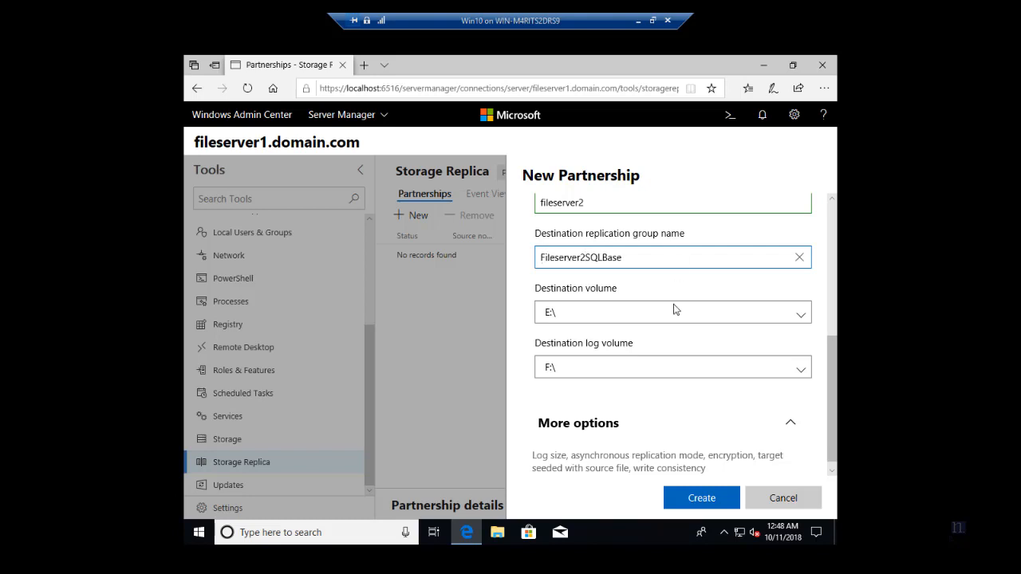
Rename the source replication group to Fileserver1SQLBase.
scroll(543, 257, "up", 3)
left_click(540, 264)
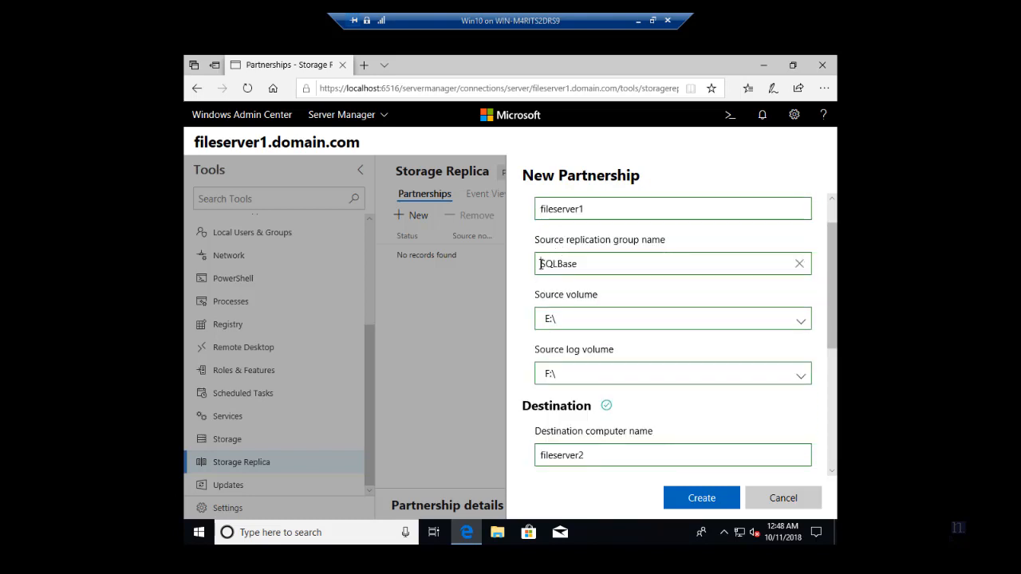
type("Fileserver1")
scroll(629, 343, "down", 3)
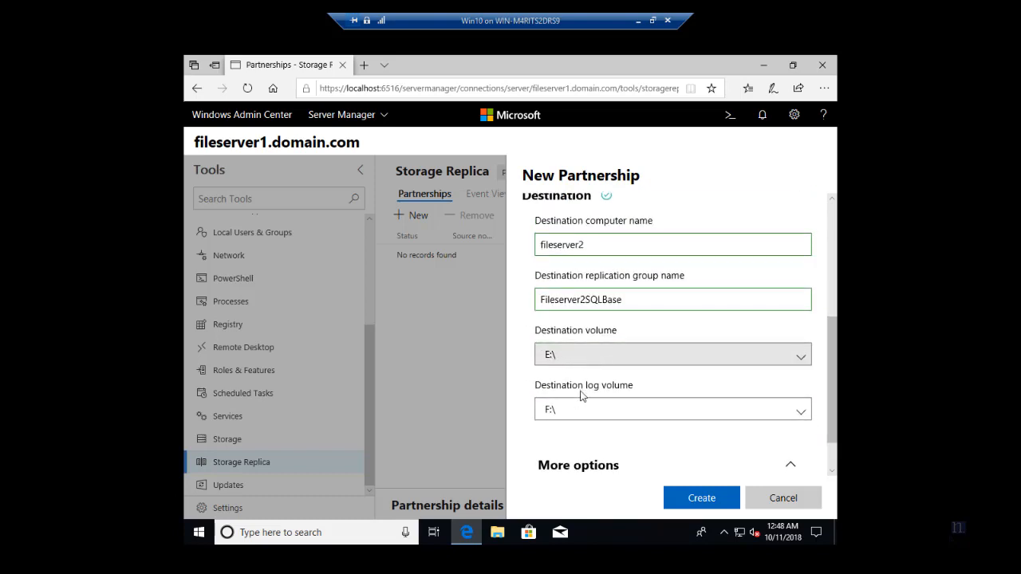
scroll(718, 428, "down", 2)
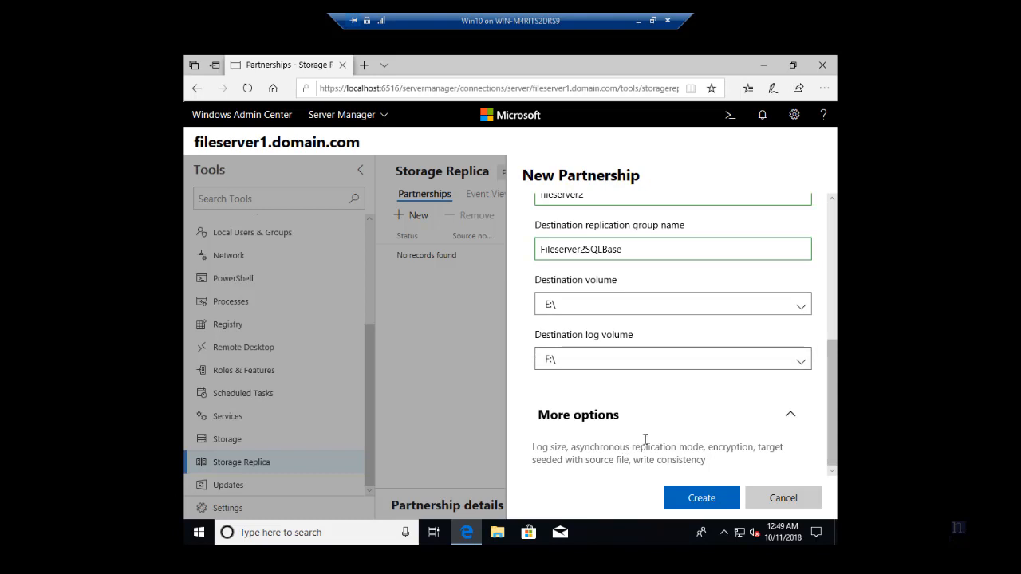
In More options, enable synchronous replication and keep the log size at 8 GB.
left_click(790, 414)
scroll(710, 446, "down", 2)
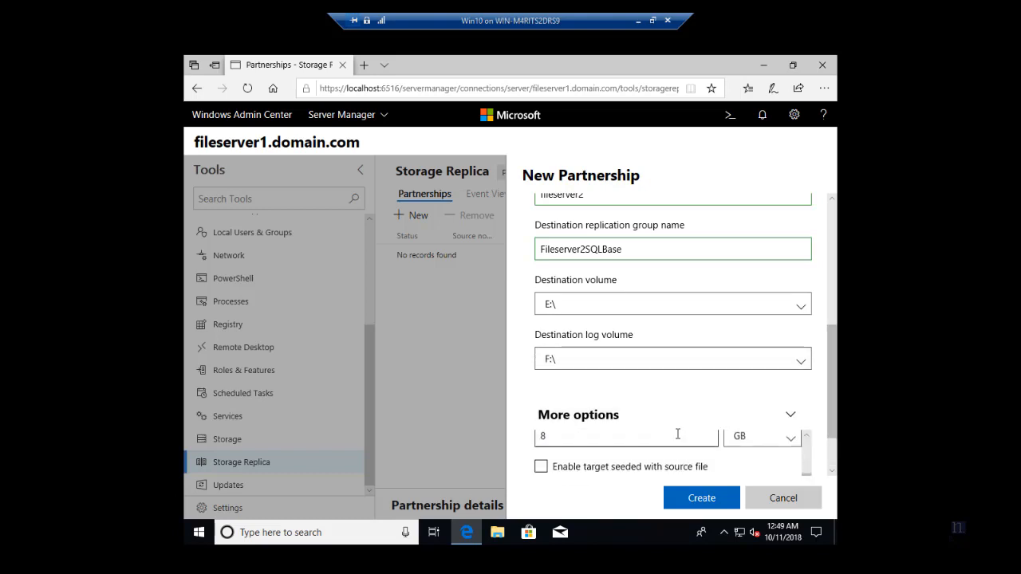
scroll(709, 445, "up", 2)
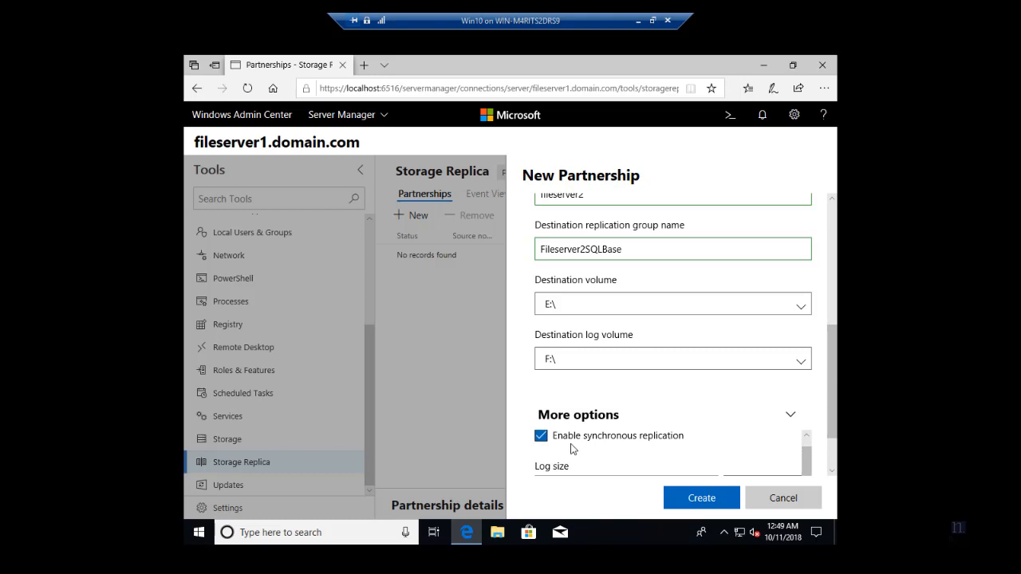
scroll(596, 439, "down", 2)
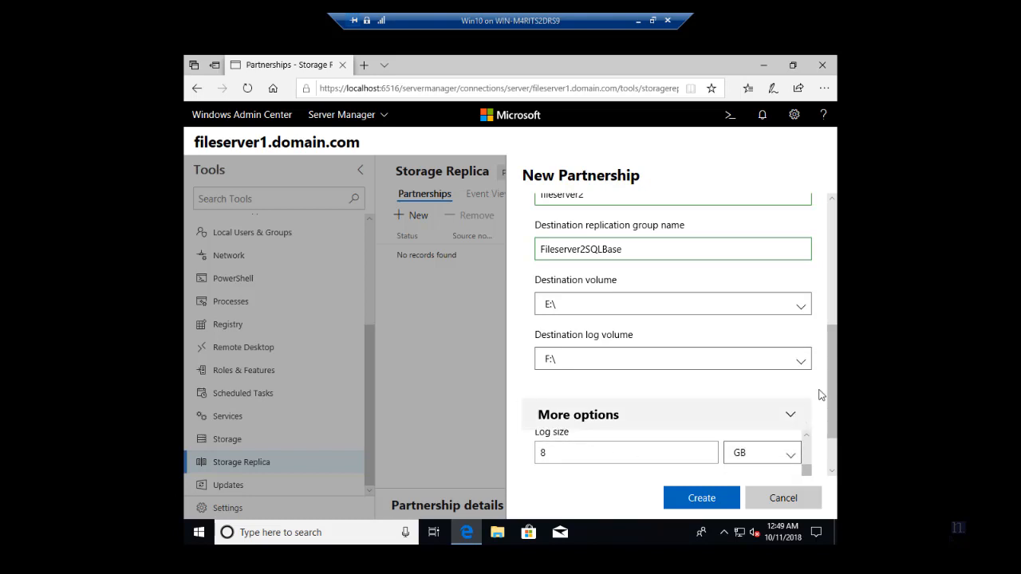
scroll(835, 413, "down", 2)
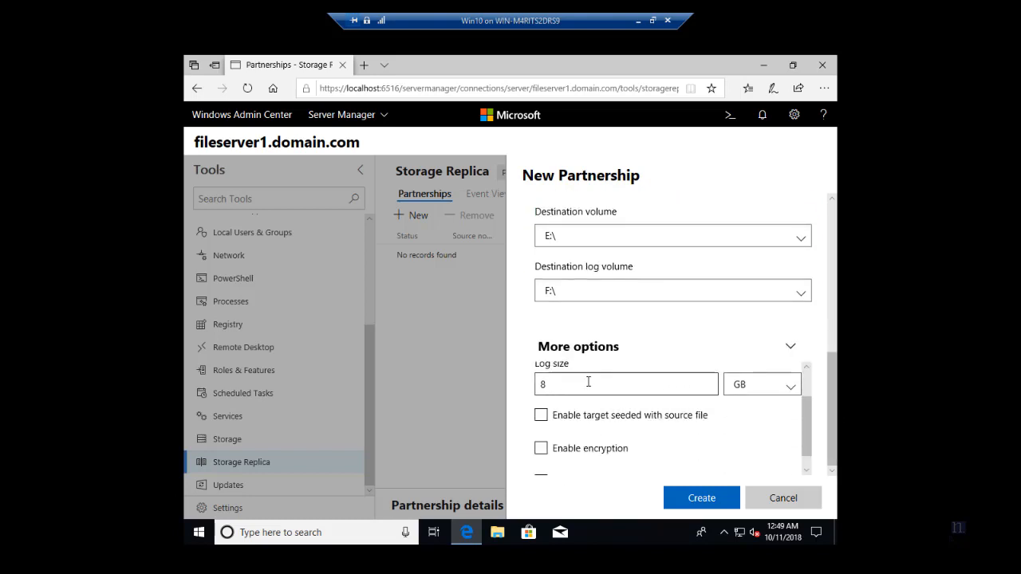
left_click_drag(568, 383, 534, 389)
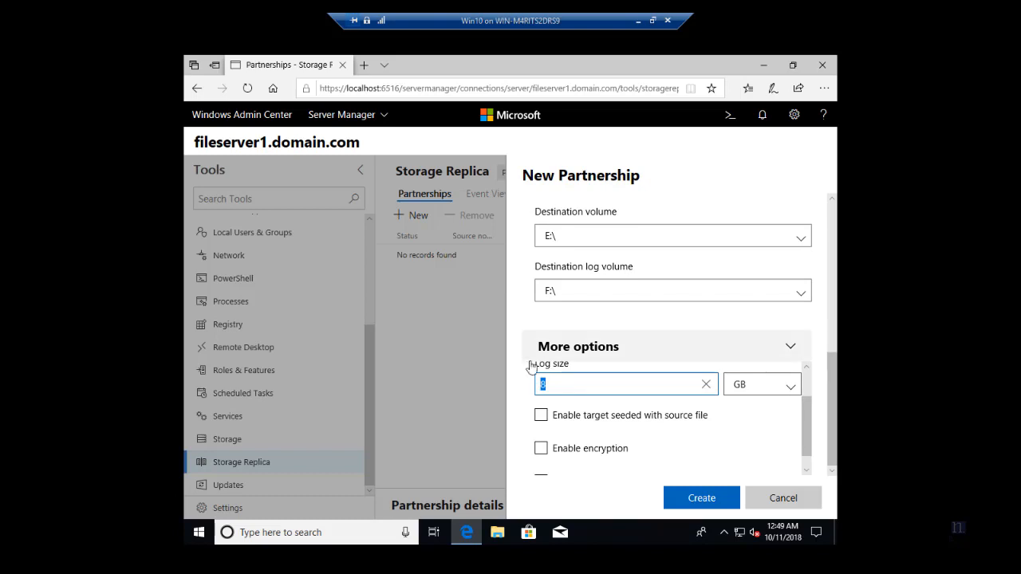
left_click(774, 387)
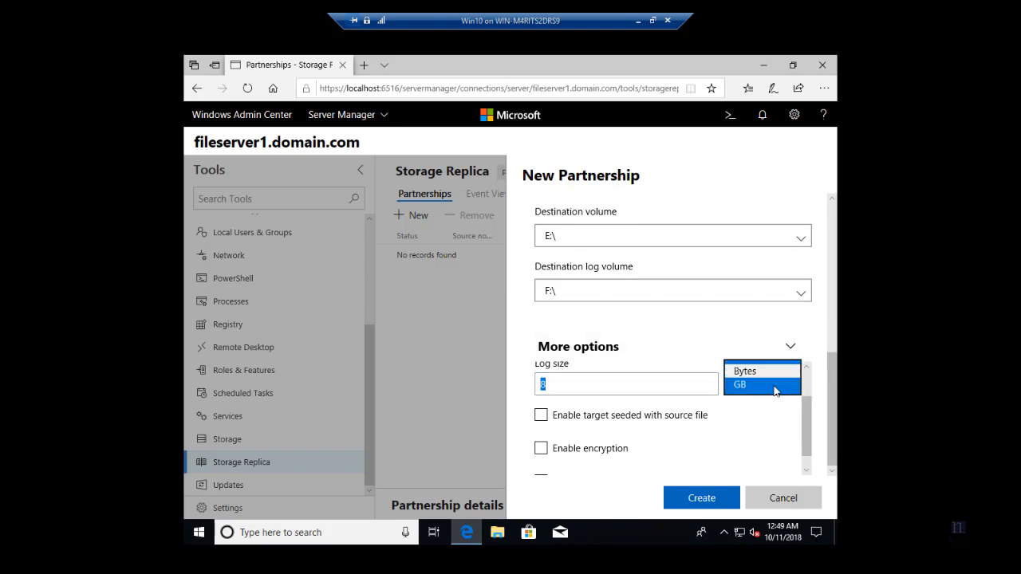
left_click(774, 386)
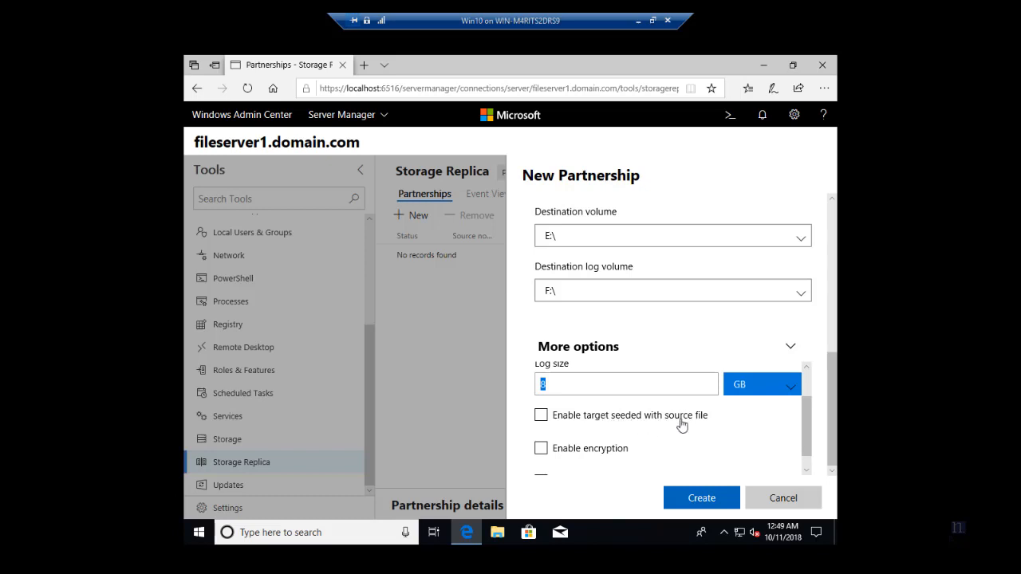
scroll(805, 414, "down", 1)
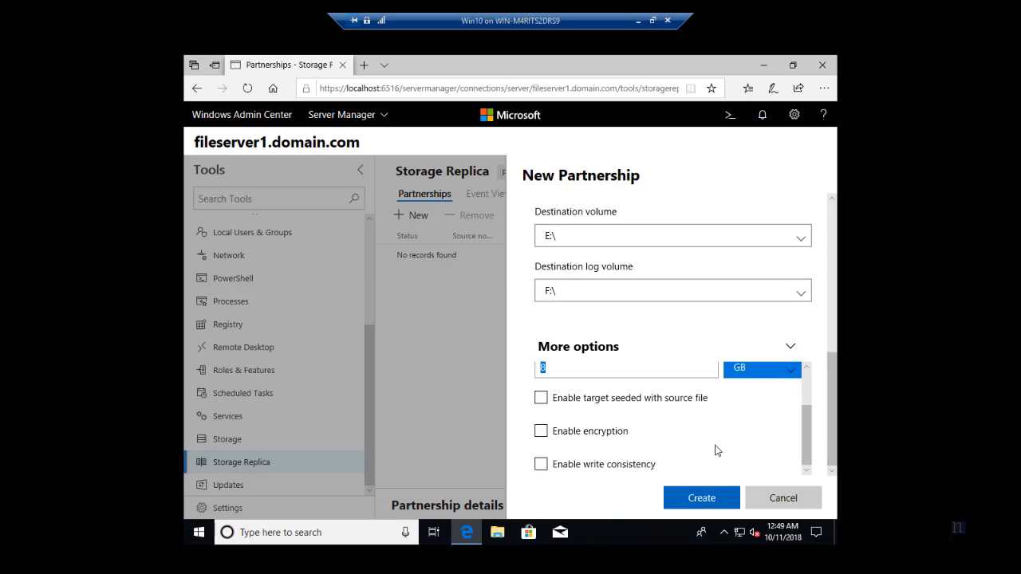
scroll(813, 415, "up", 3)
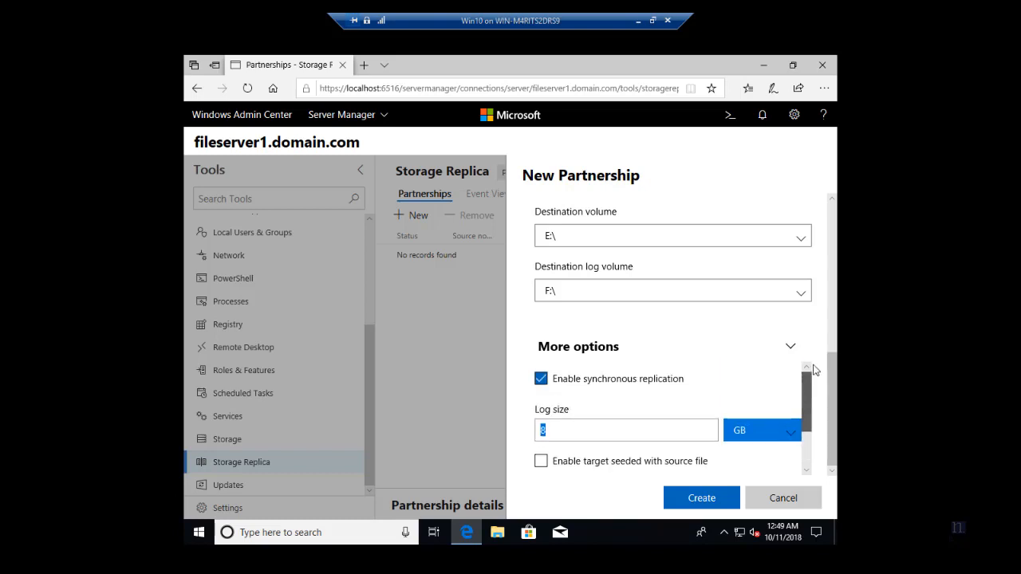
Create the partnership, confirm 'New Partnership succeeded' in notifications, and select the new partnership row.
left_click(734, 497)
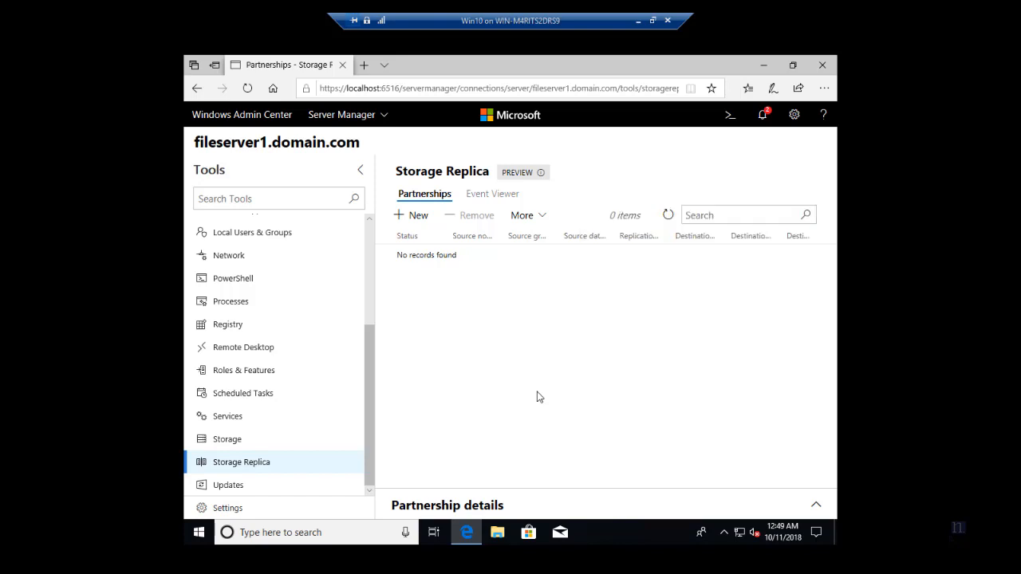
left_click(764, 116)
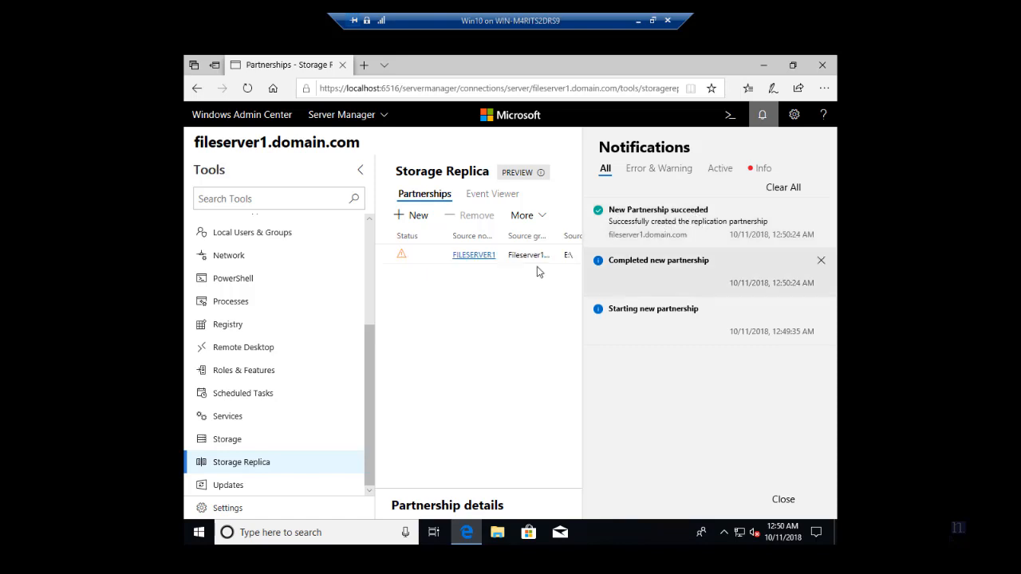
left_click(759, 170)
left_click(468, 311)
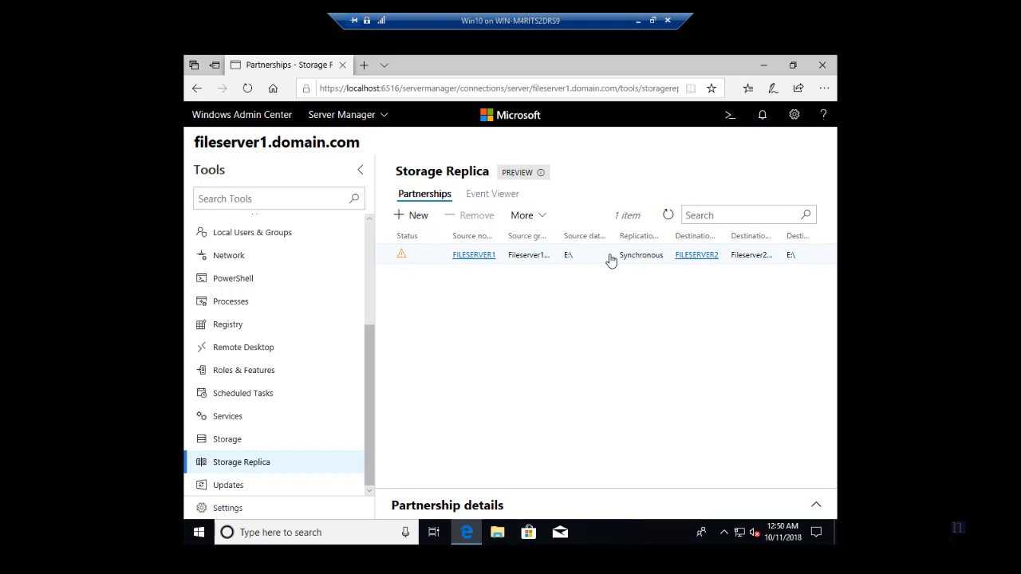
left_click(536, 254)
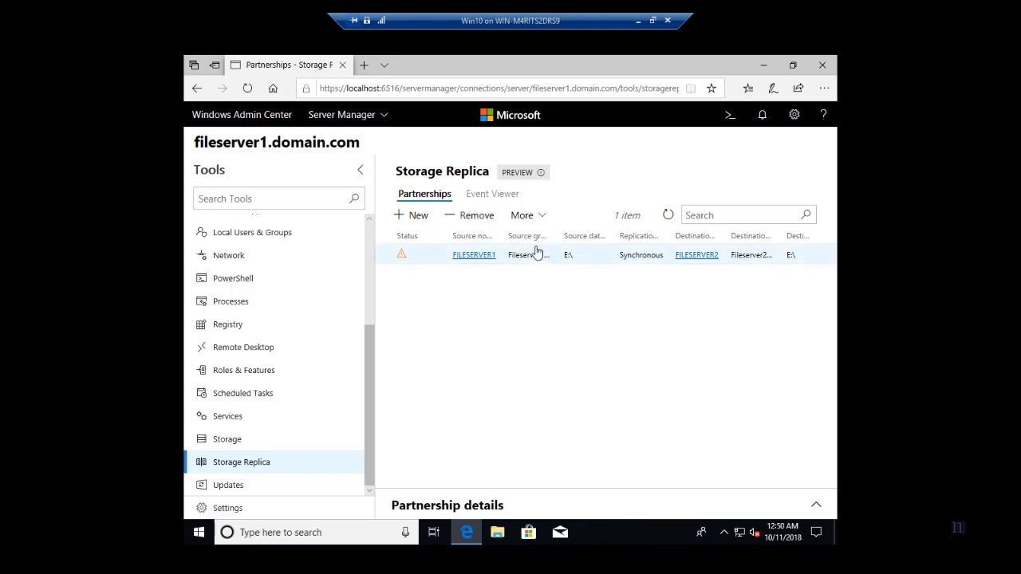
Refresh until the initial sync completes and shows healthy, then enlarge the Partnership details pane.
left_click(670, 217)
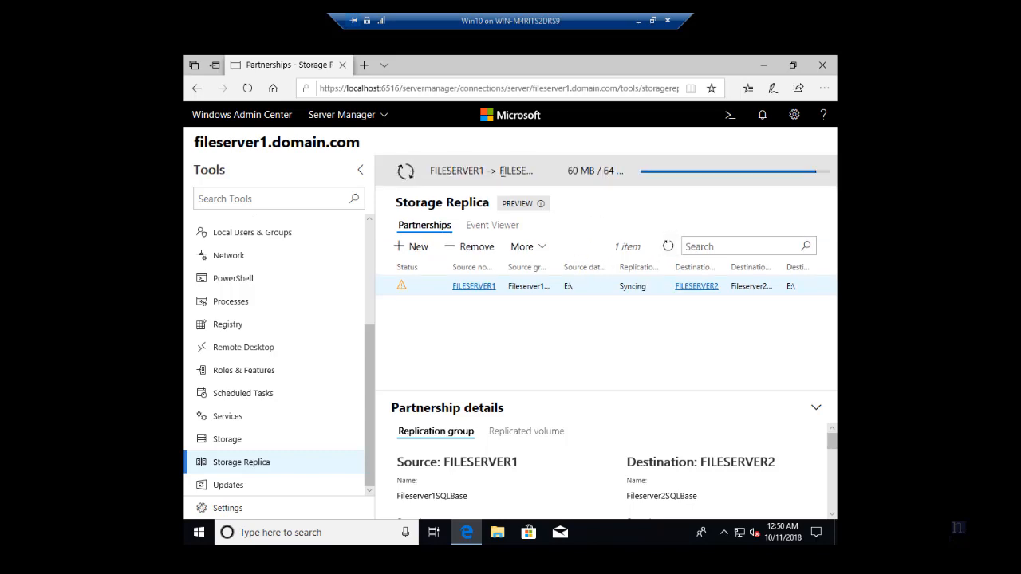
left_click_drag(571, 170, 737, 172)
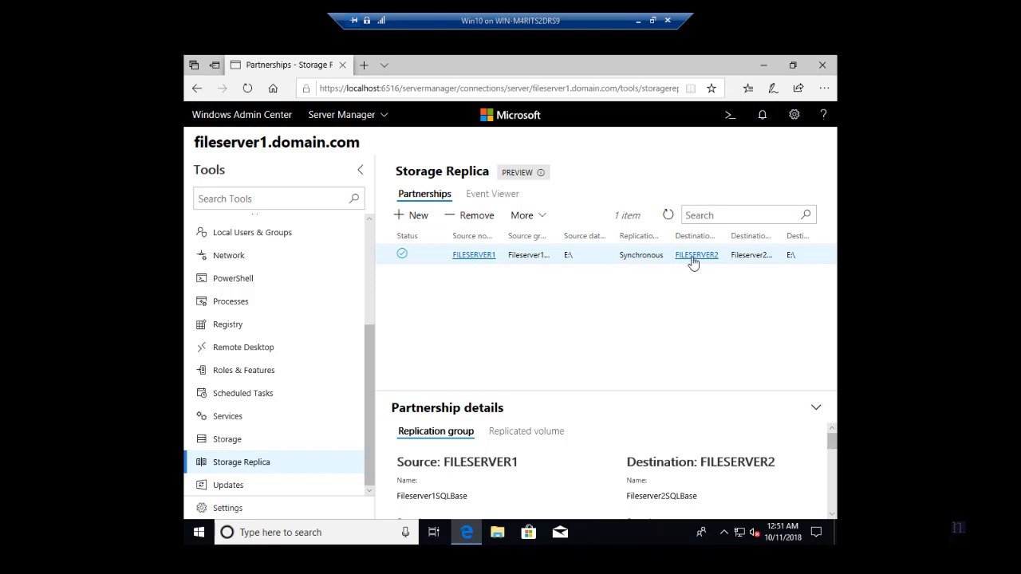
left_click_drag(500, 392, 514, 285)
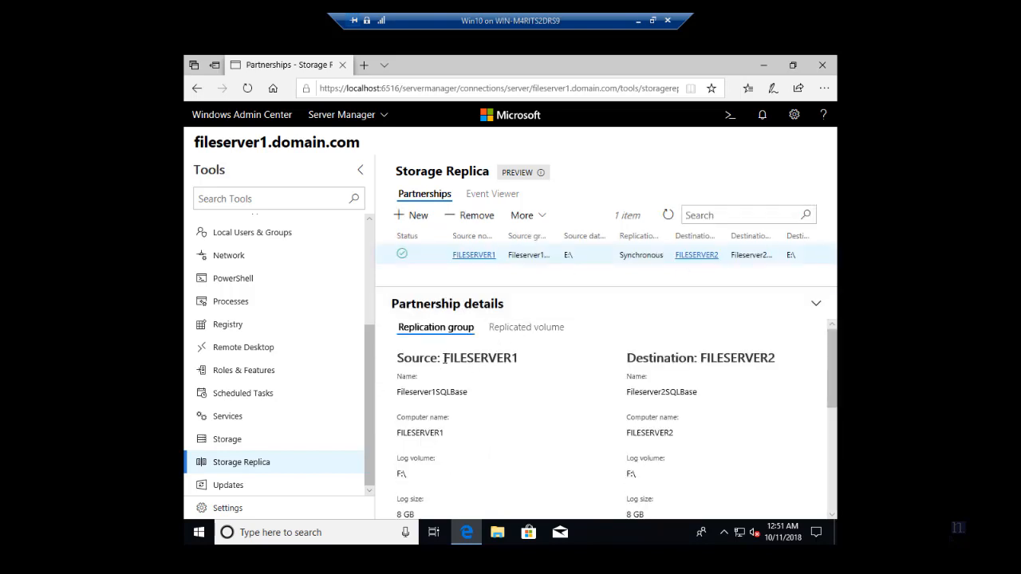
Review the partnership settings, then select the source E:\ volume on the Replicated volume tab.
scroll(483, 354, "down", 5)
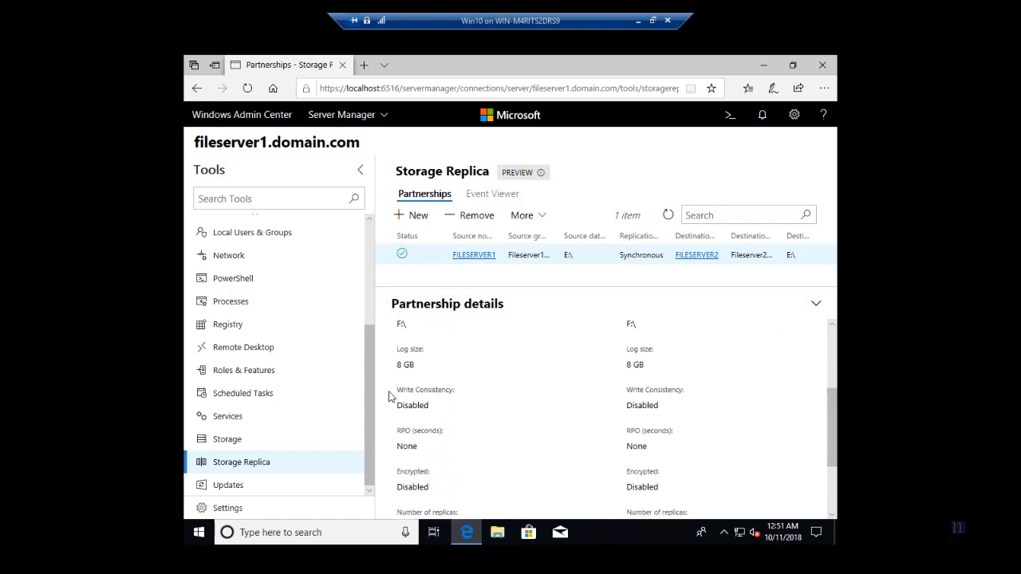
scroll(410, 402, "down", 3)
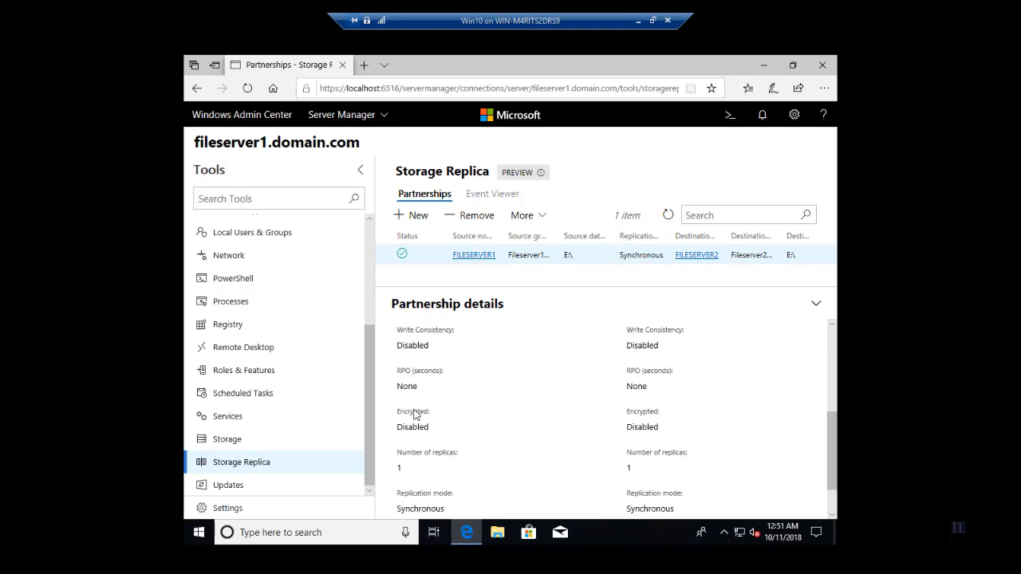
scroll(424, 422, "down", 1)
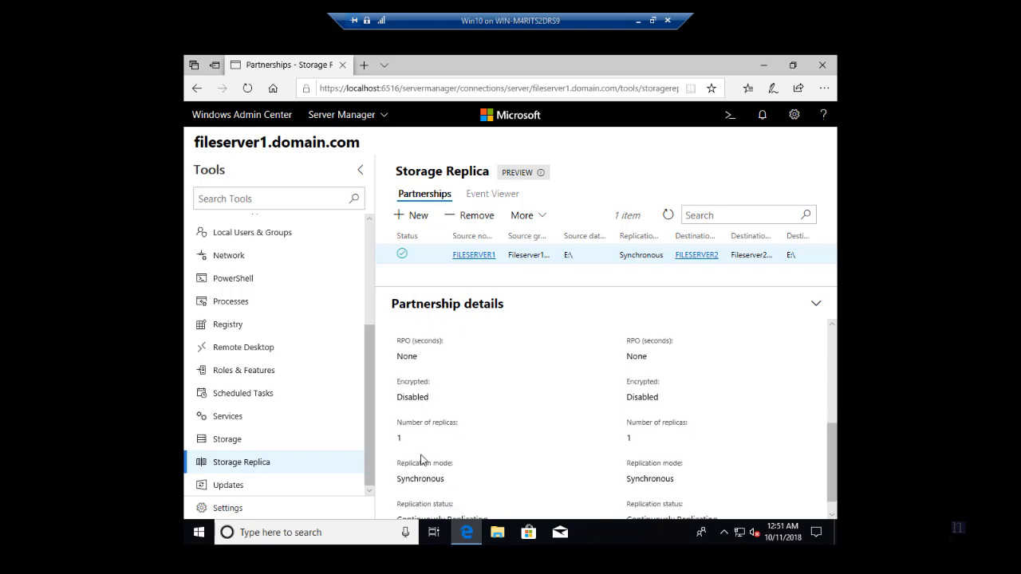
scroll(424, 456, "down", 1)
scroll(439, 469, "up", 3)
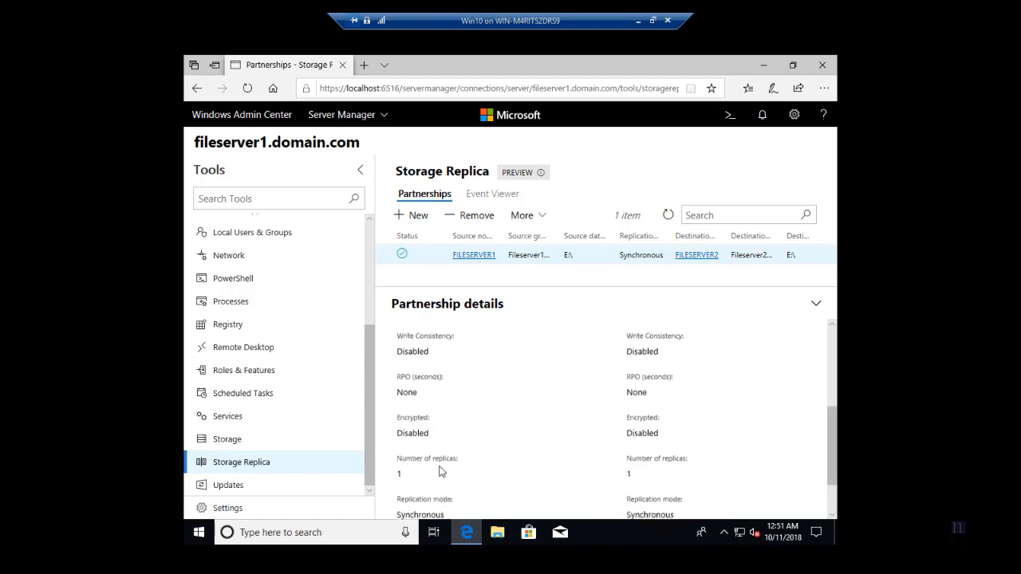
scroll(439, 471, "up", 1)
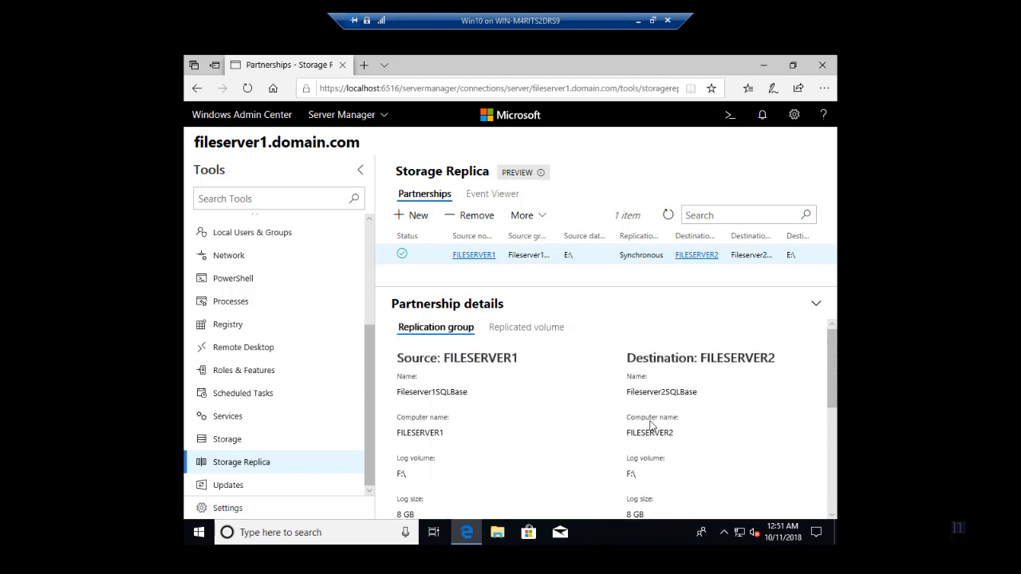
left_click(518, 333)
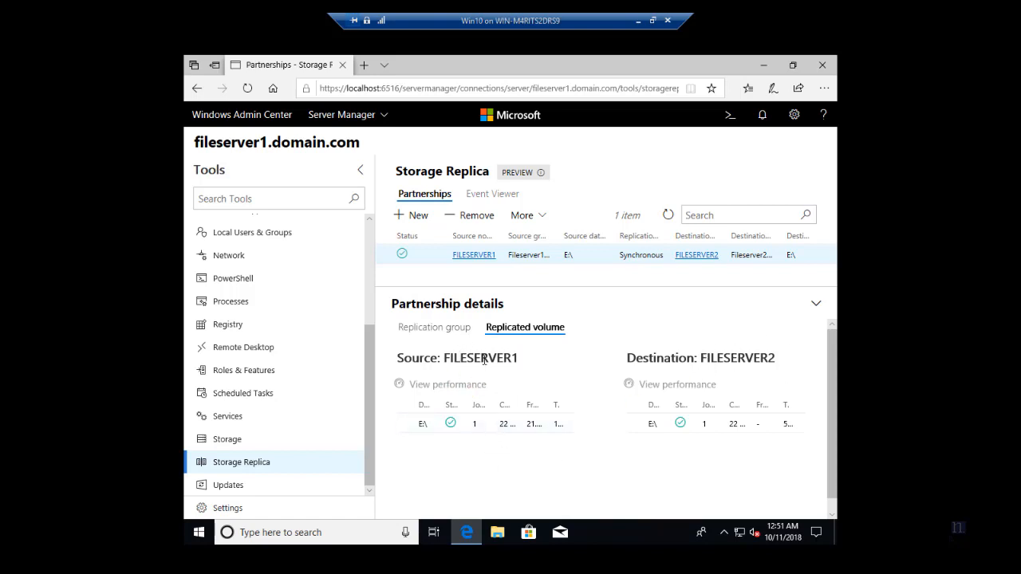
left_click(477, 426)
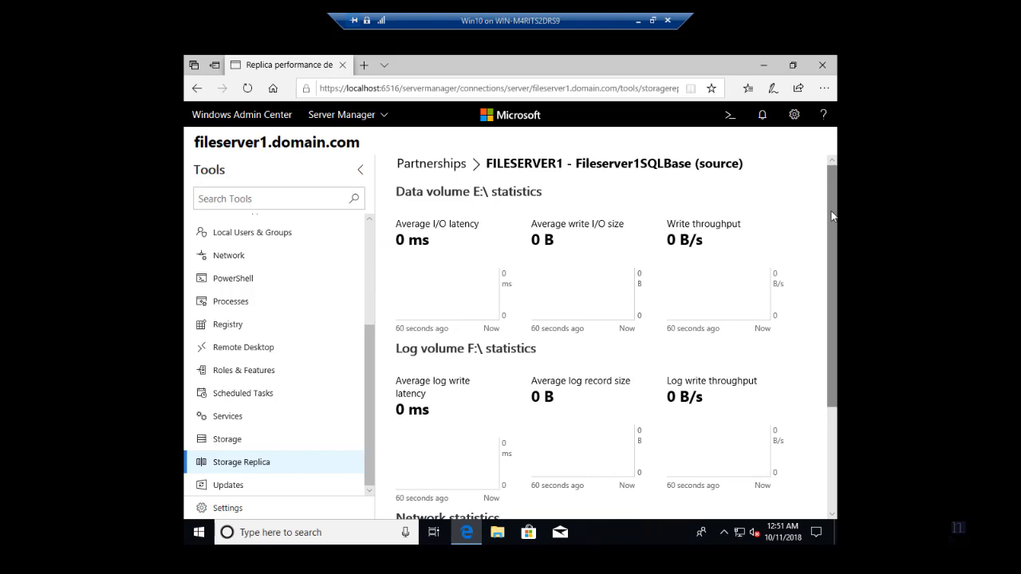
Navigate back from the performance view to fileserver1's Storage Replica partnerships list.
left_click_drag(832, 216, 831, 351)
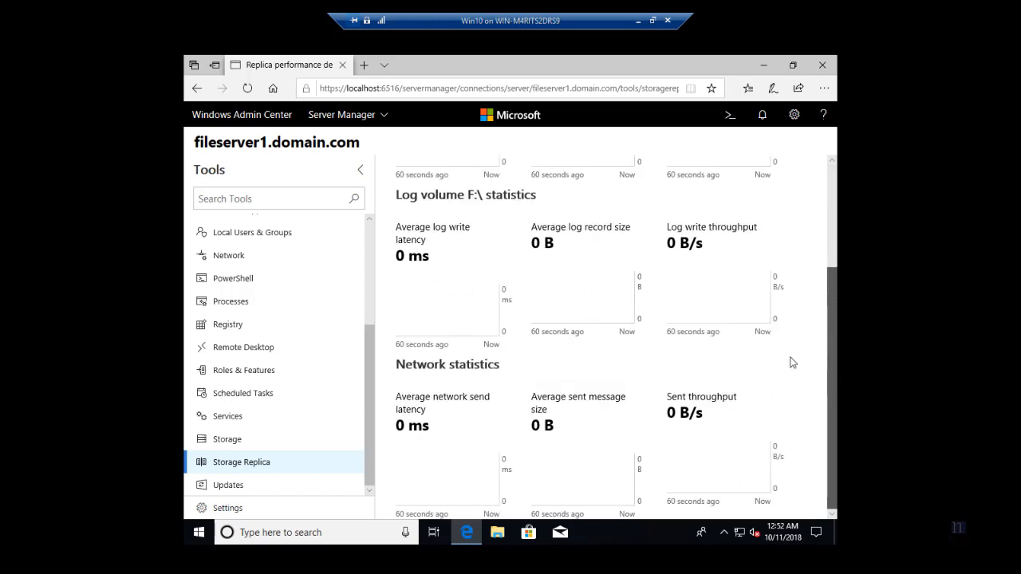
left_click_drag(837, 298, 837, 172)
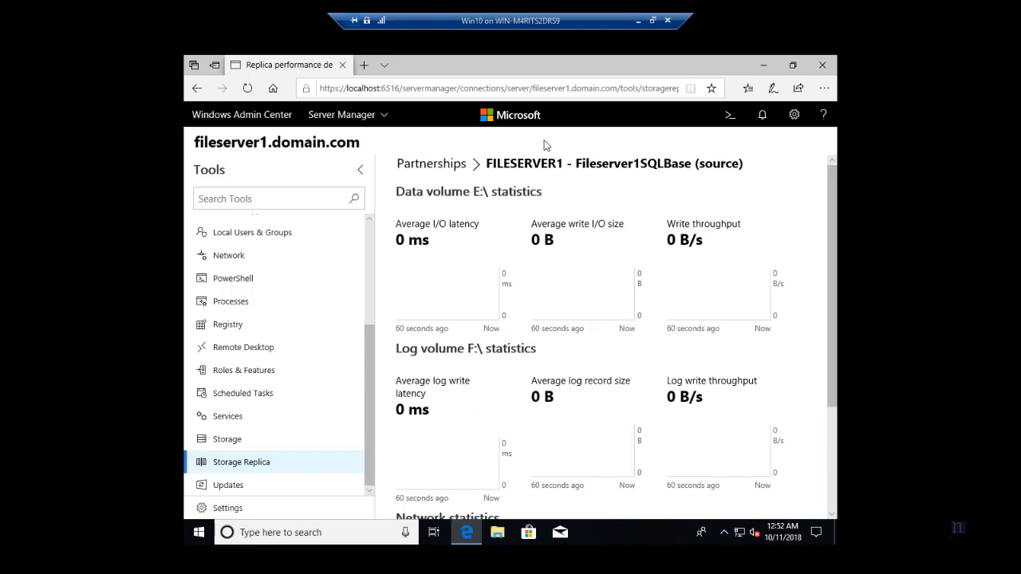
left_click(440, 167)
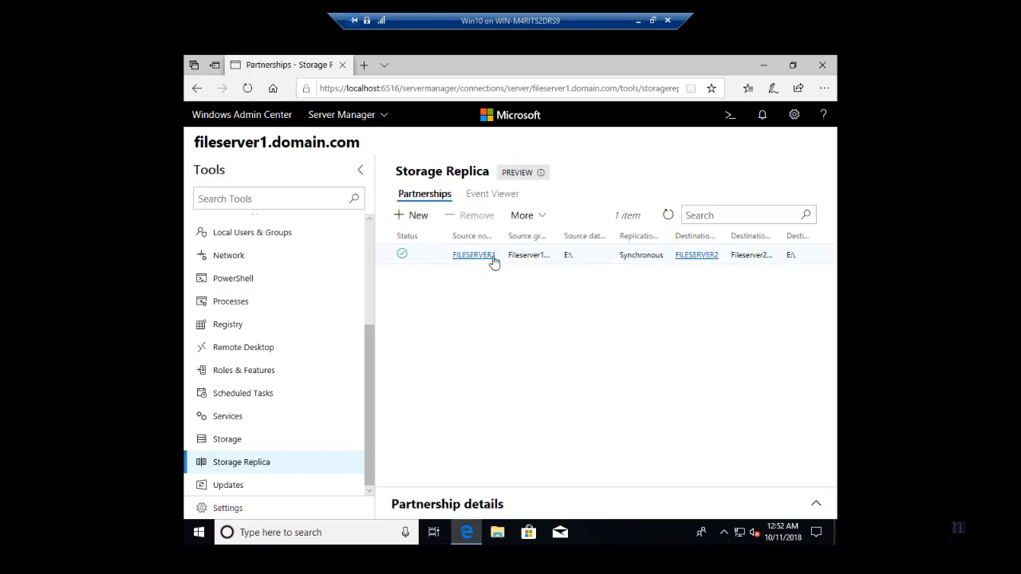
left_click(478, 255)
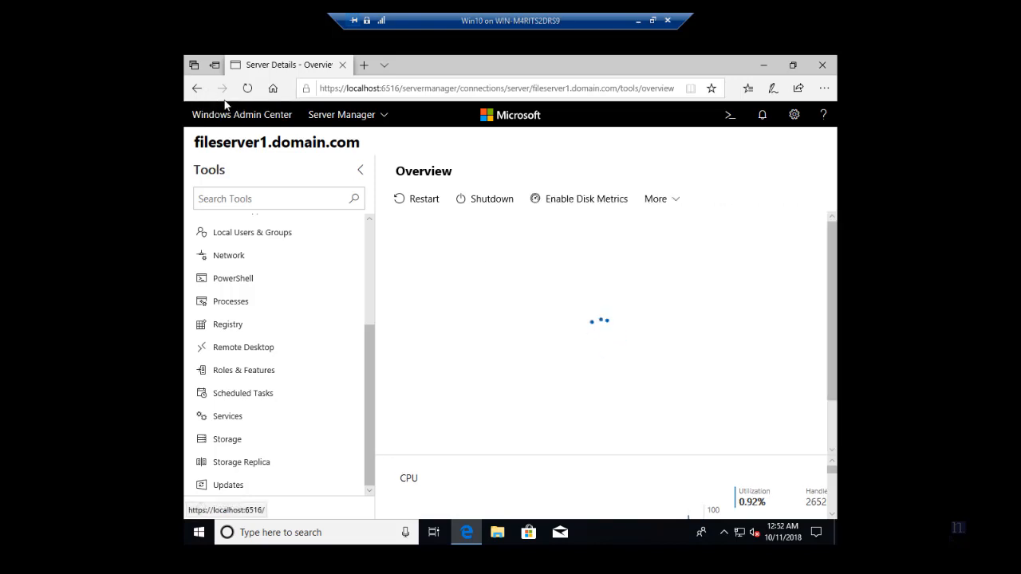
left_click(198, 90)
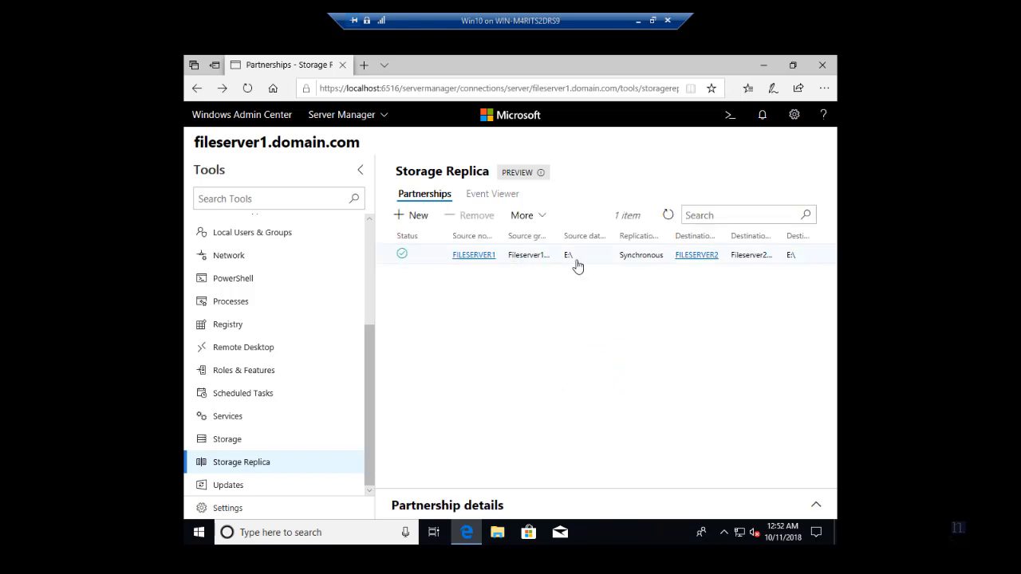
Open Settings for the FILESERVER1-to-FILESERVER2 partnership, showing E:\ Data 22 GB and F:\ Log 8 GB.
left_click(630, 260)
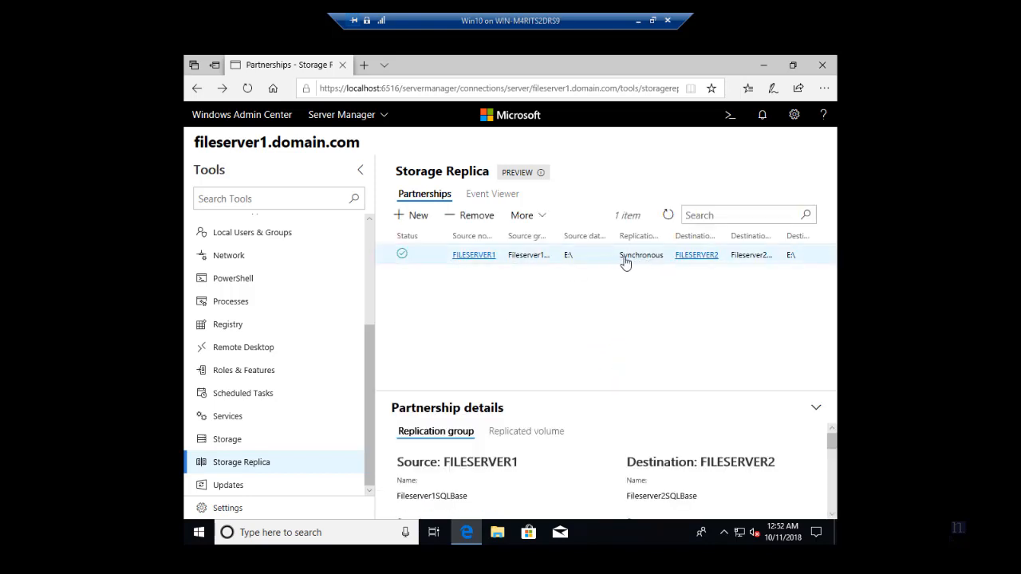
left_click(527, 216)
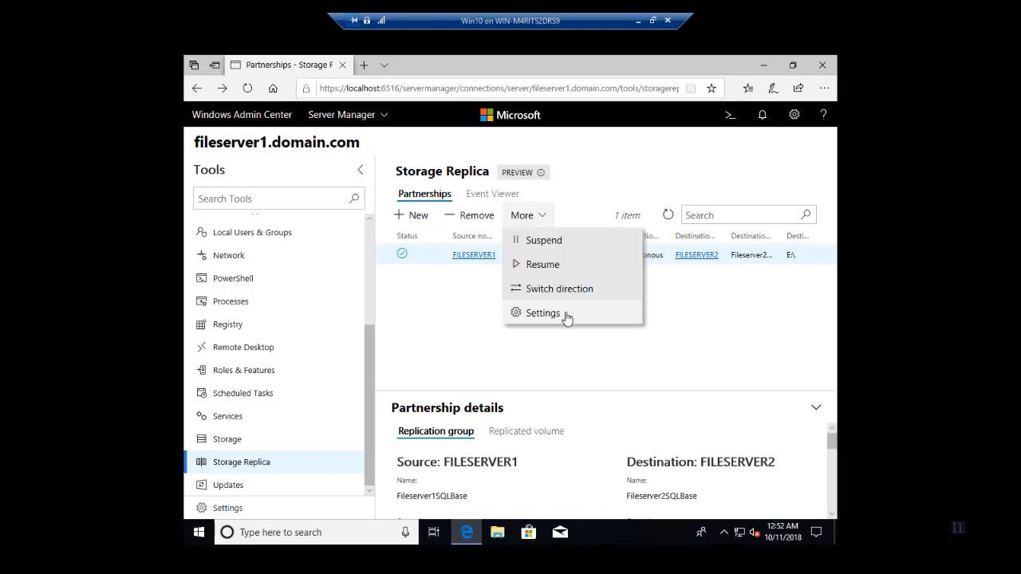
left_click(548, 221)
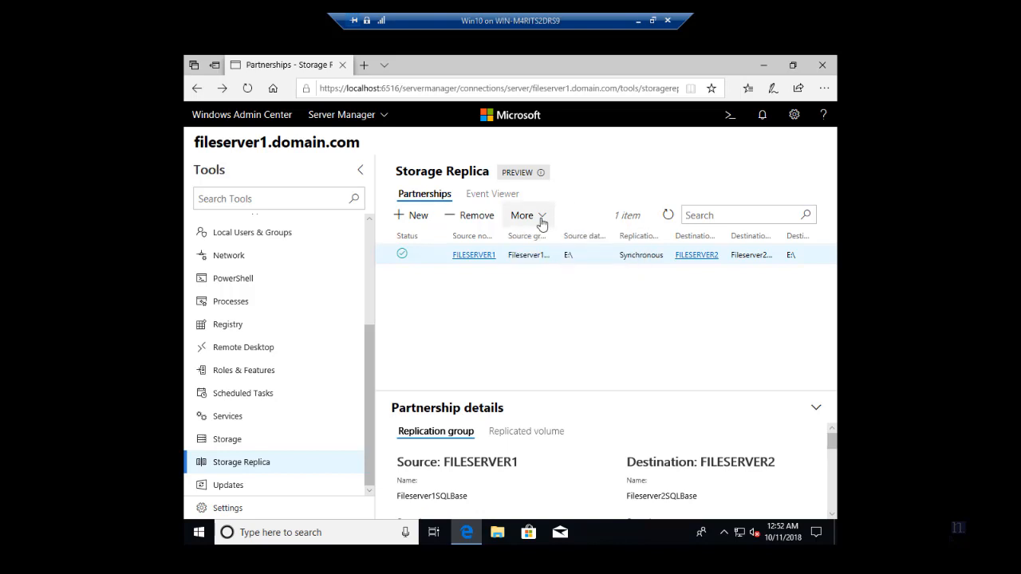
left_click(541, 221)
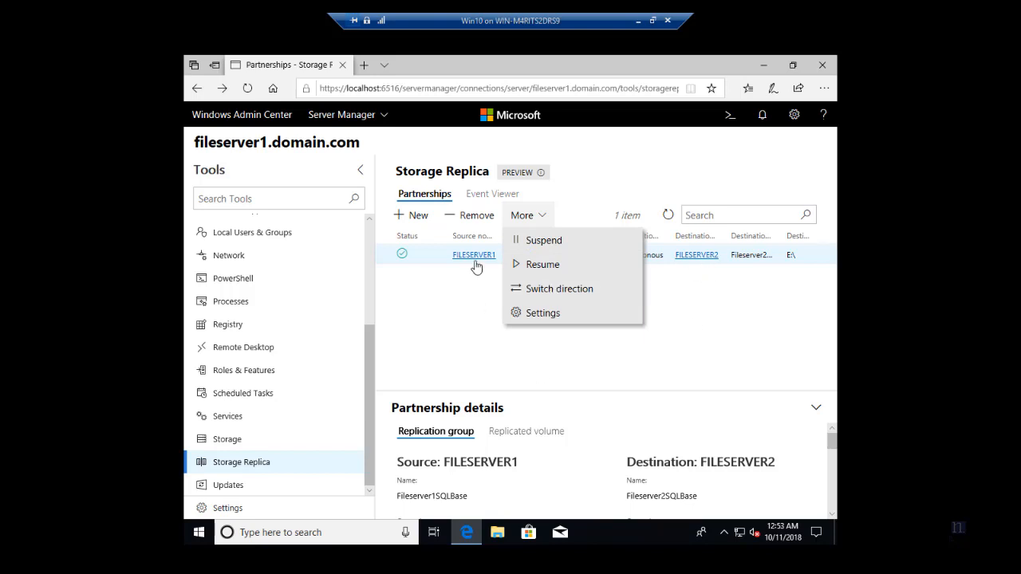
left_click(547, 313)
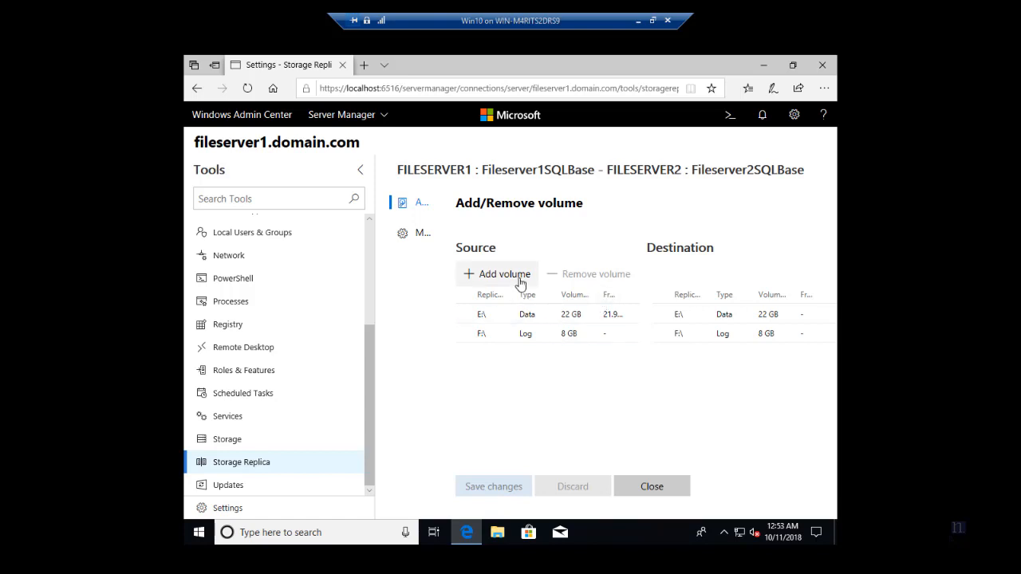
left_click(576, 319)
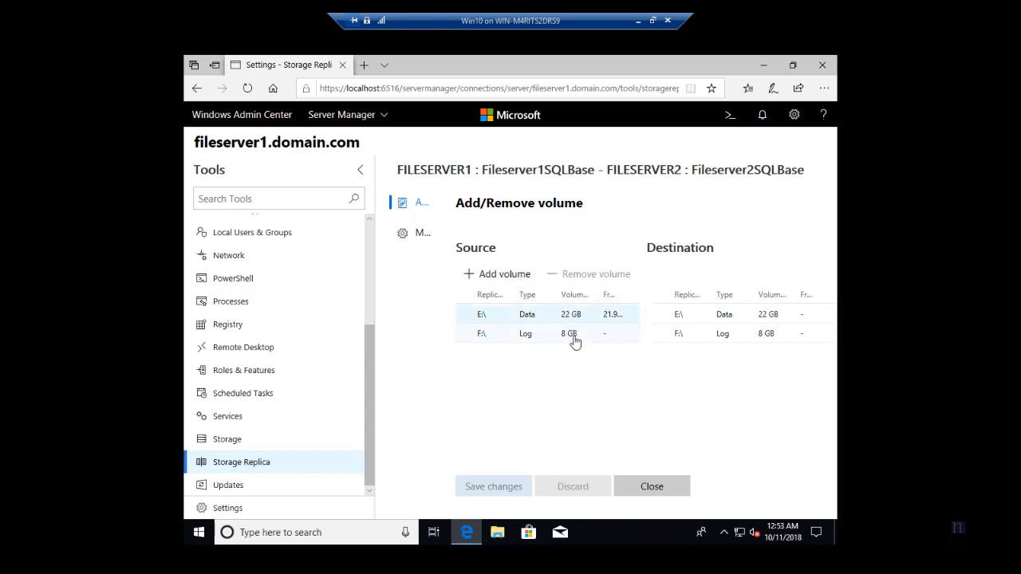
left_click(574, 338)
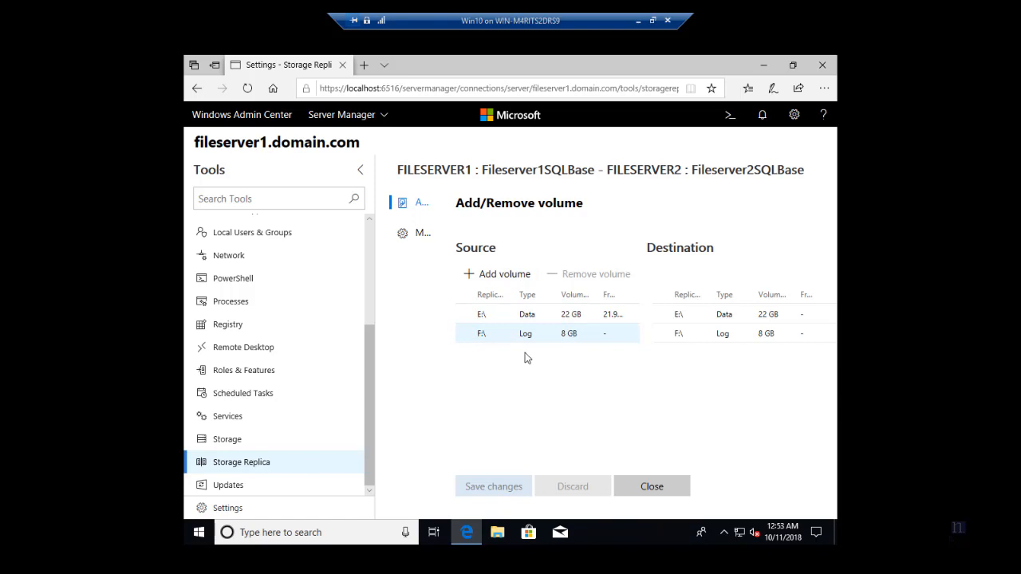
left_click(421, 235)
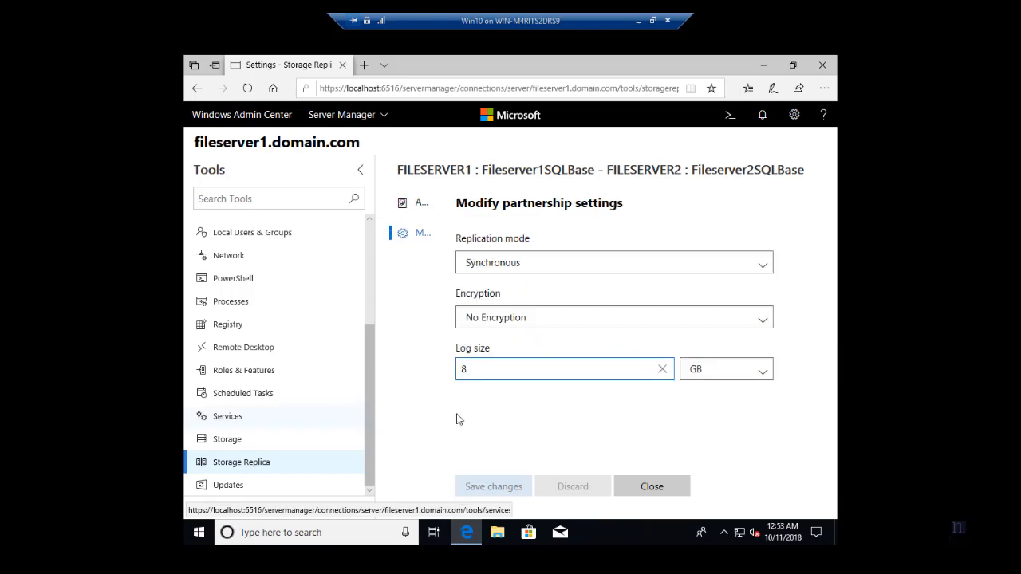
left_click(507, 270)
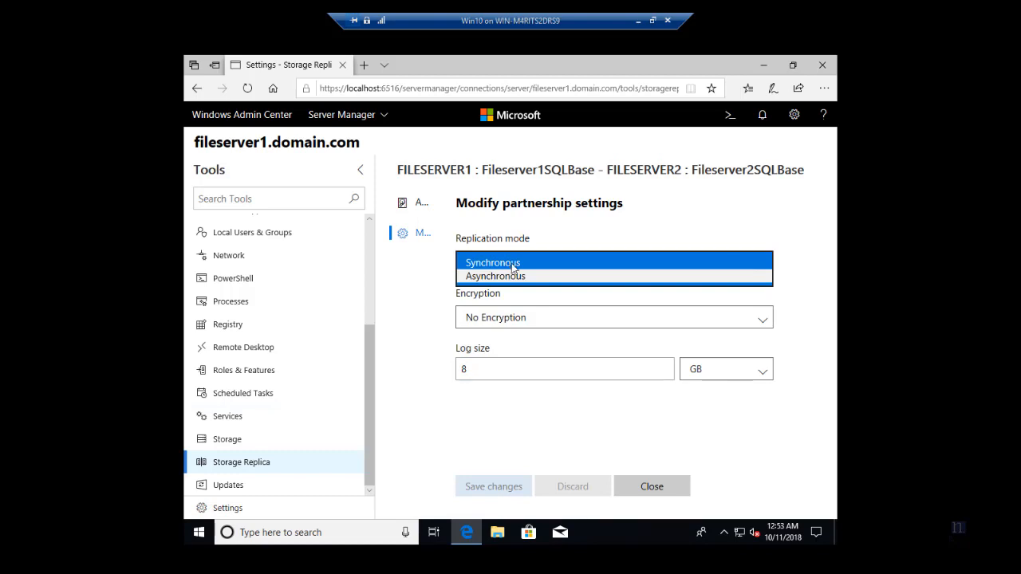
left_click(550, 263)
left_click(603, 314)
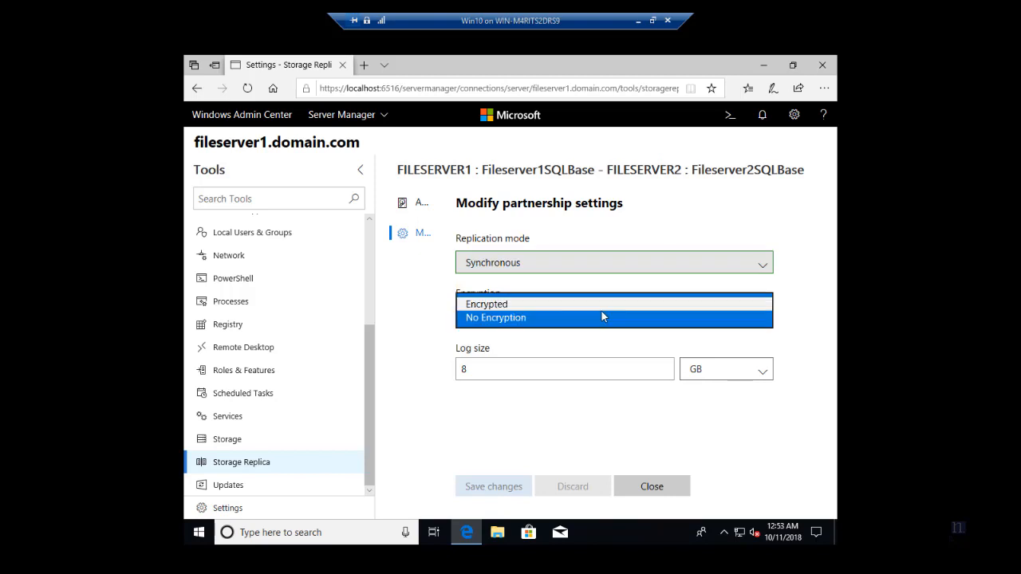
left_click(423, 311)
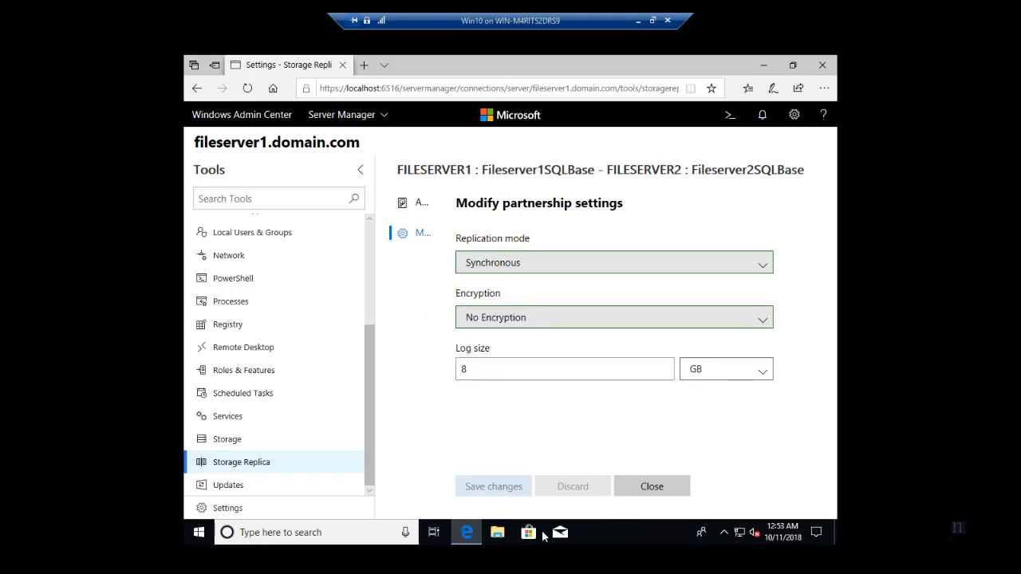
left_click(735, 374)
left_click(505, 367)
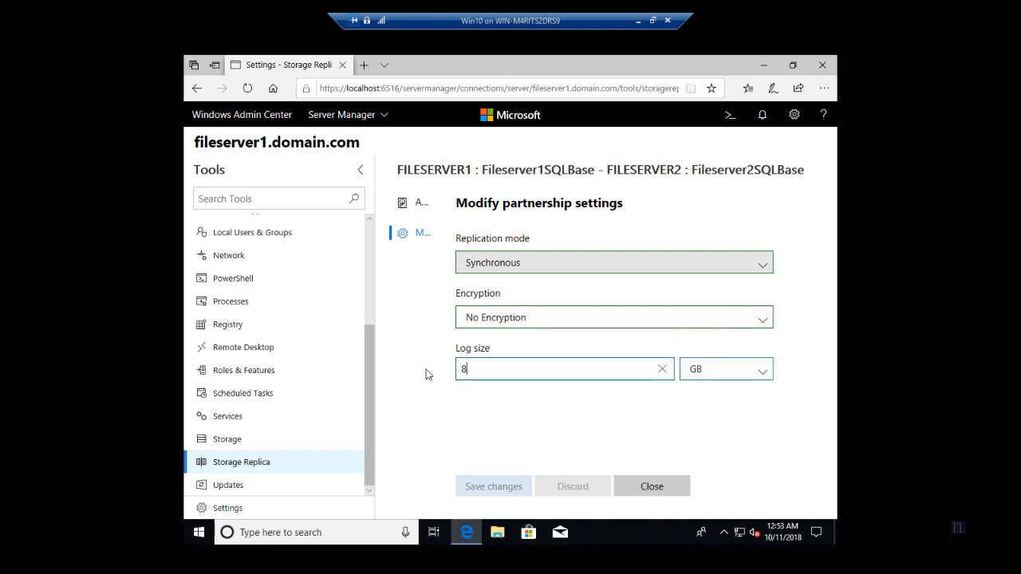
key("ctrl+a")
left_click(419, 202)
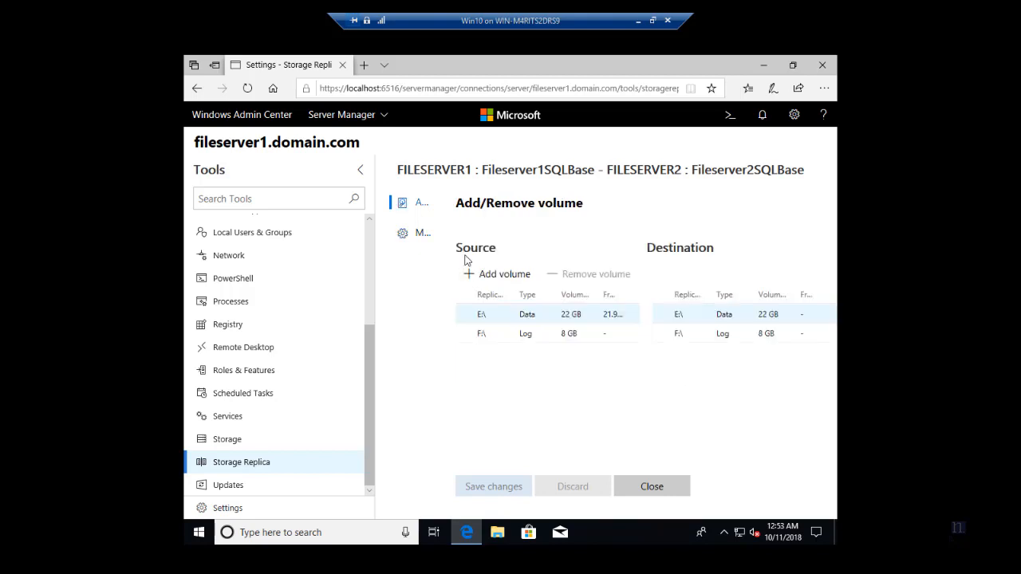
left_click(430, 217)
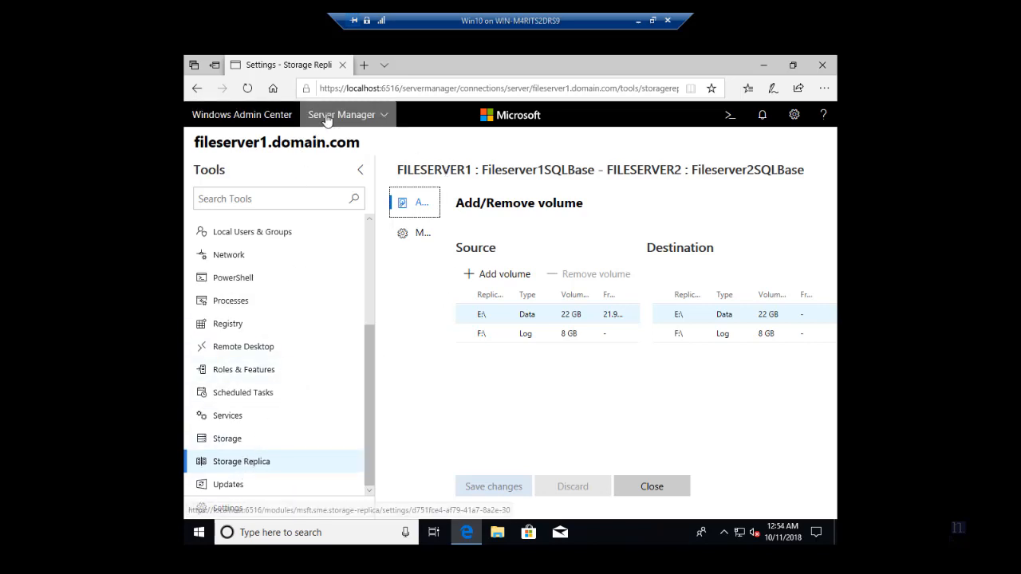
Connect to fileserver2.domain.com and open its Storage Replica page.
left_click(276, 117)
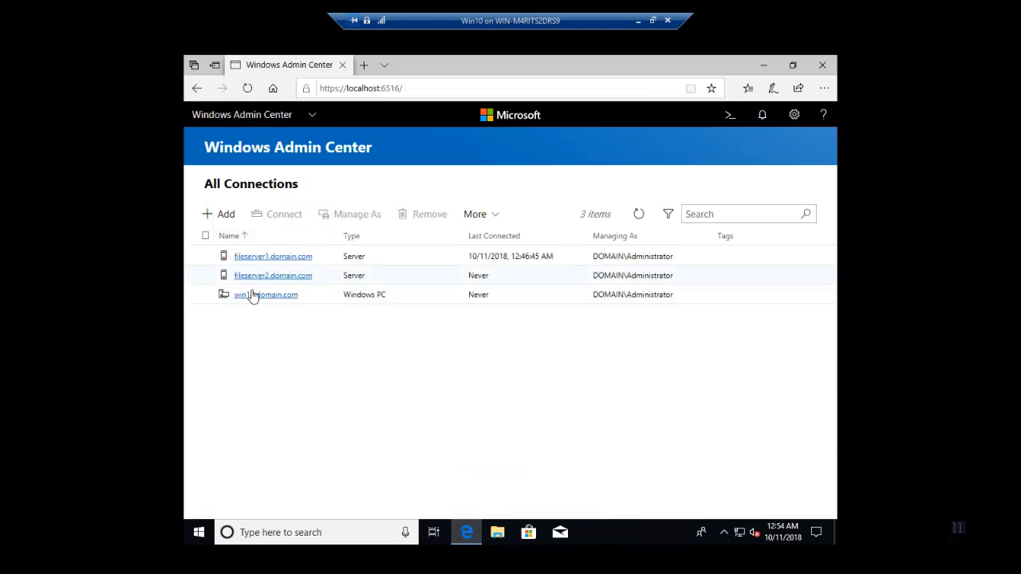
left_click(279, 276)
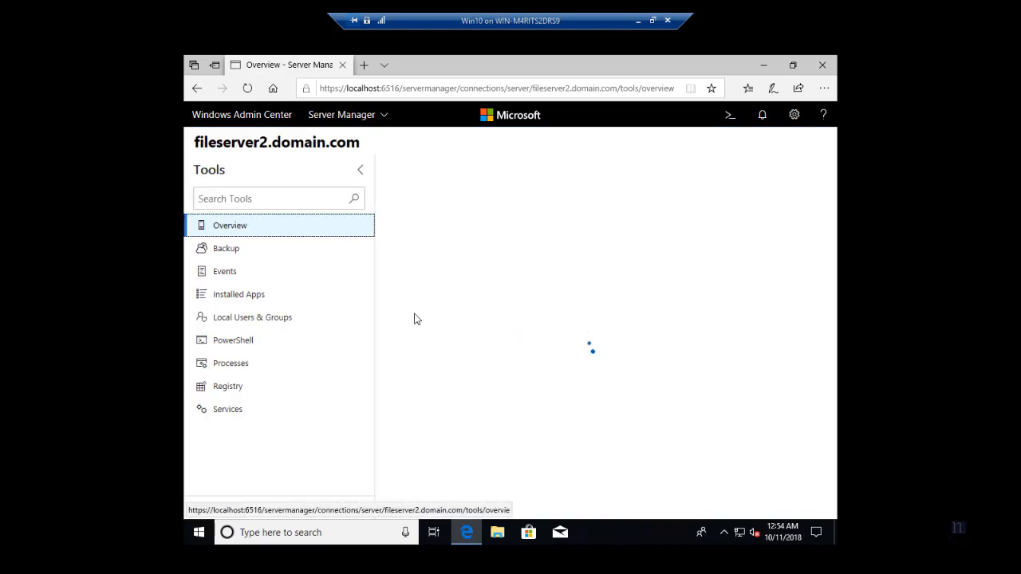
scroll(253, 390, "down", 5)
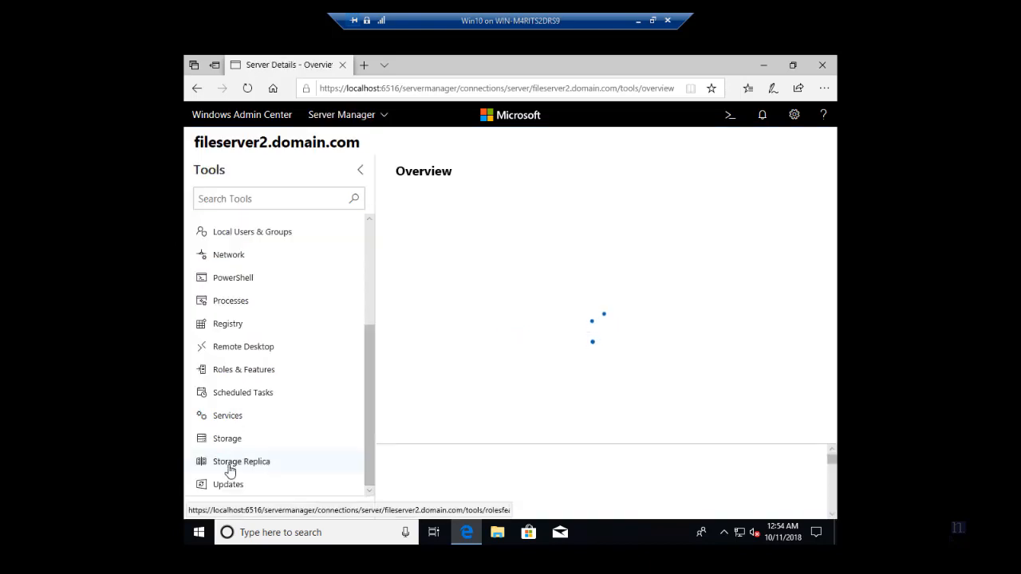
left_click(368, 439)
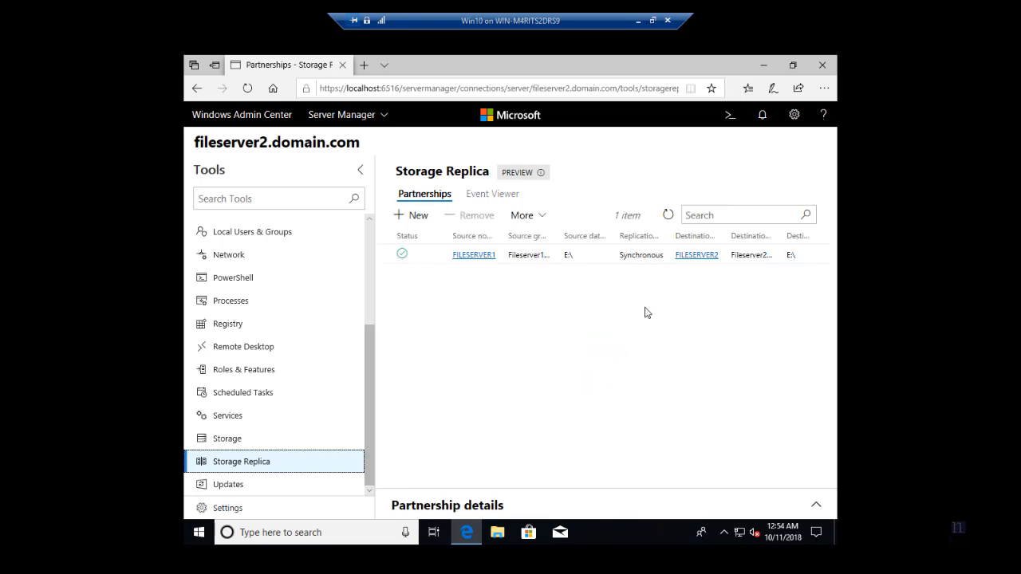
Select the partnership and expand its details to show synchronous, unencrypted, continuous replication.
left_click(619, 257)
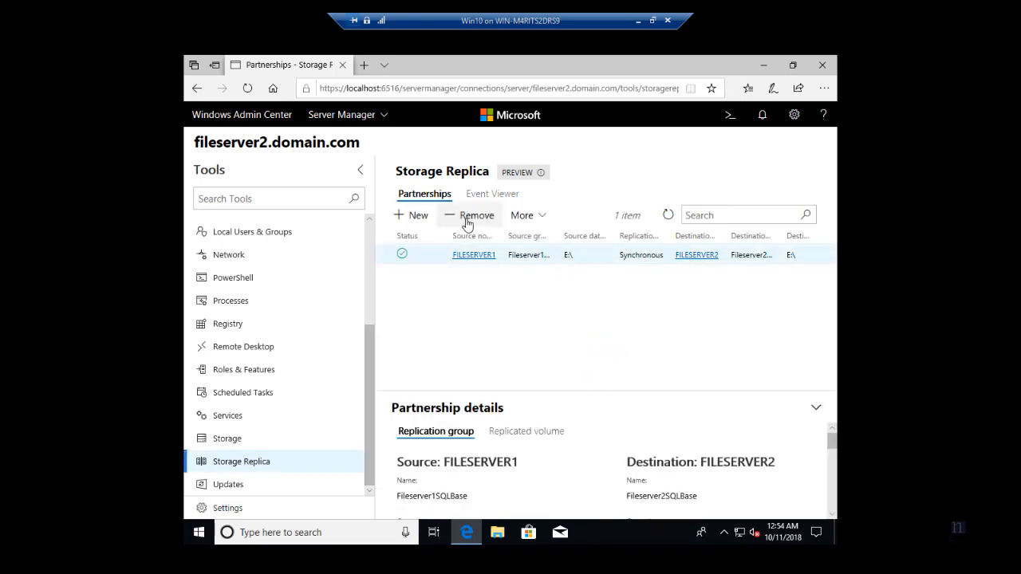
left_click(523, 217)
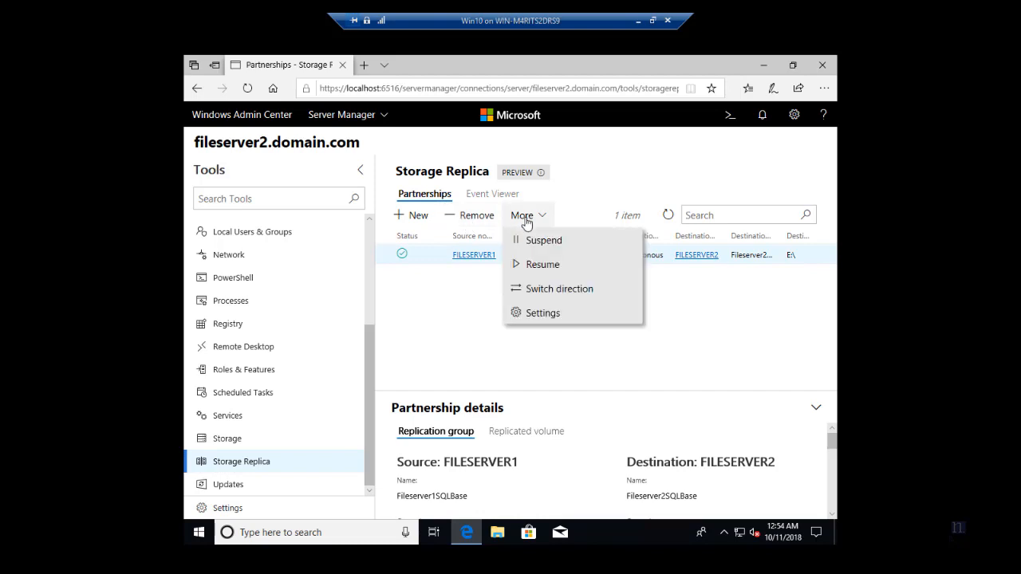
left_click(526, 223)
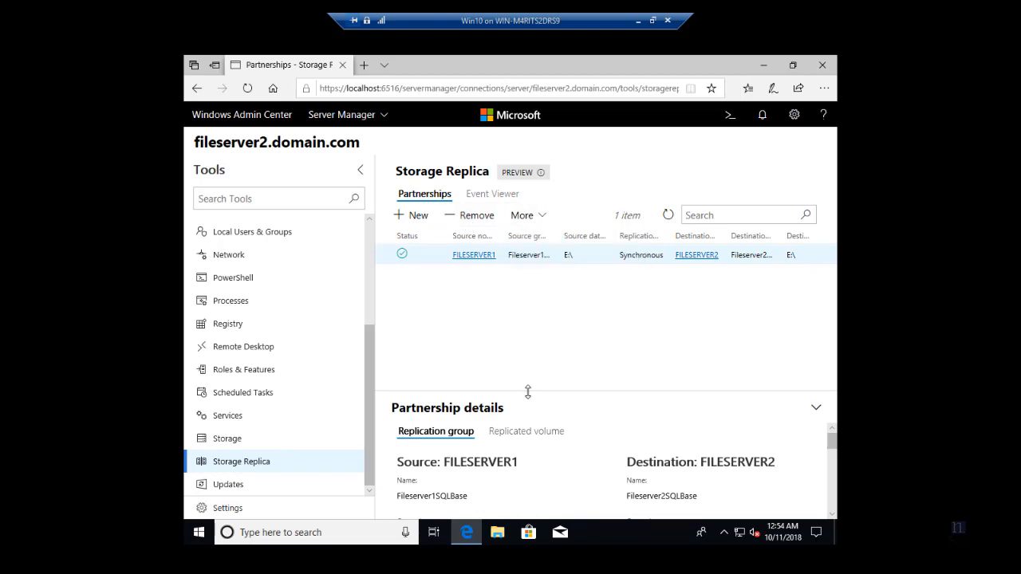
left_click_drag(527, 391, 535, 287)
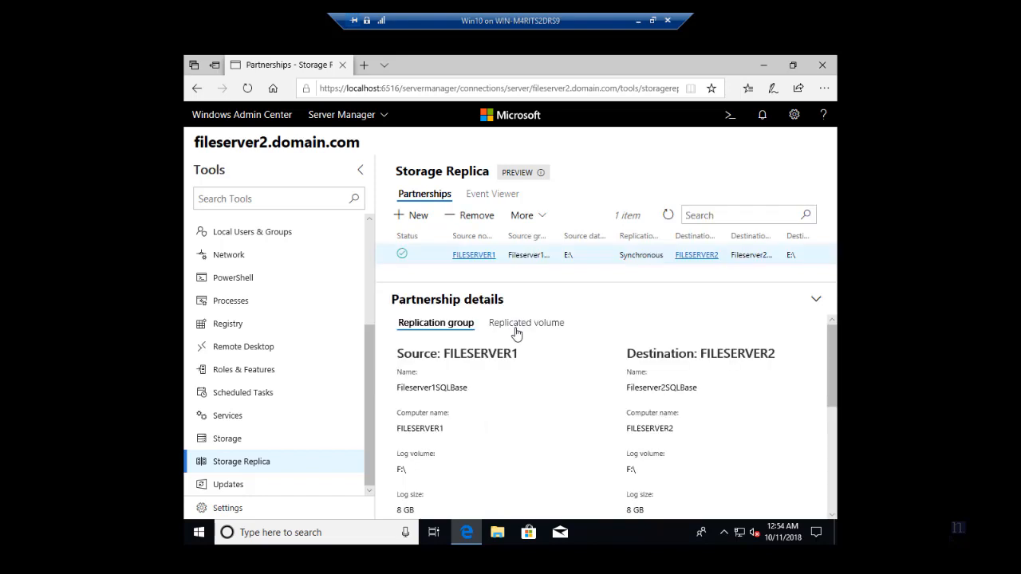
scroll(516, 333, "down", 5)
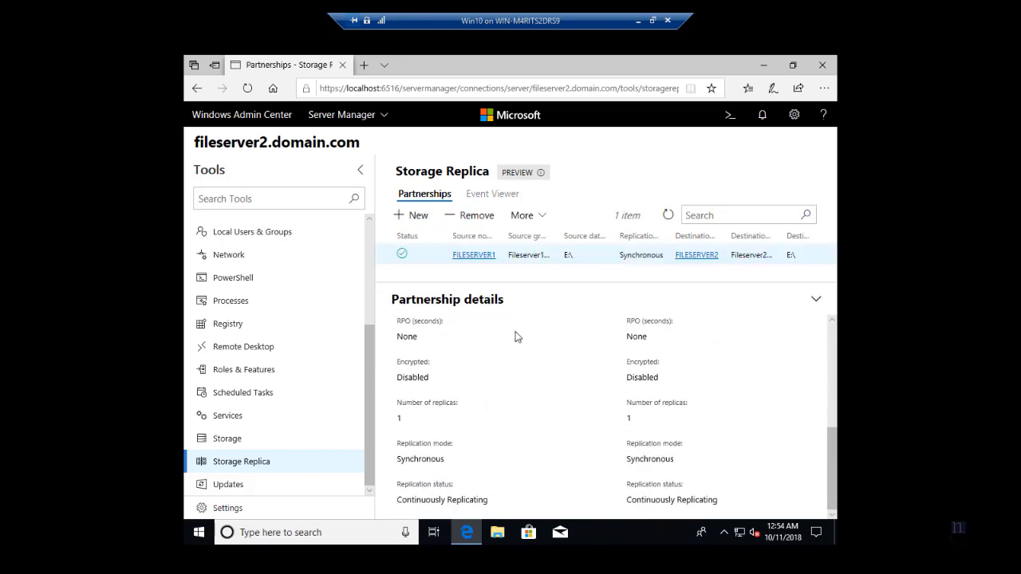